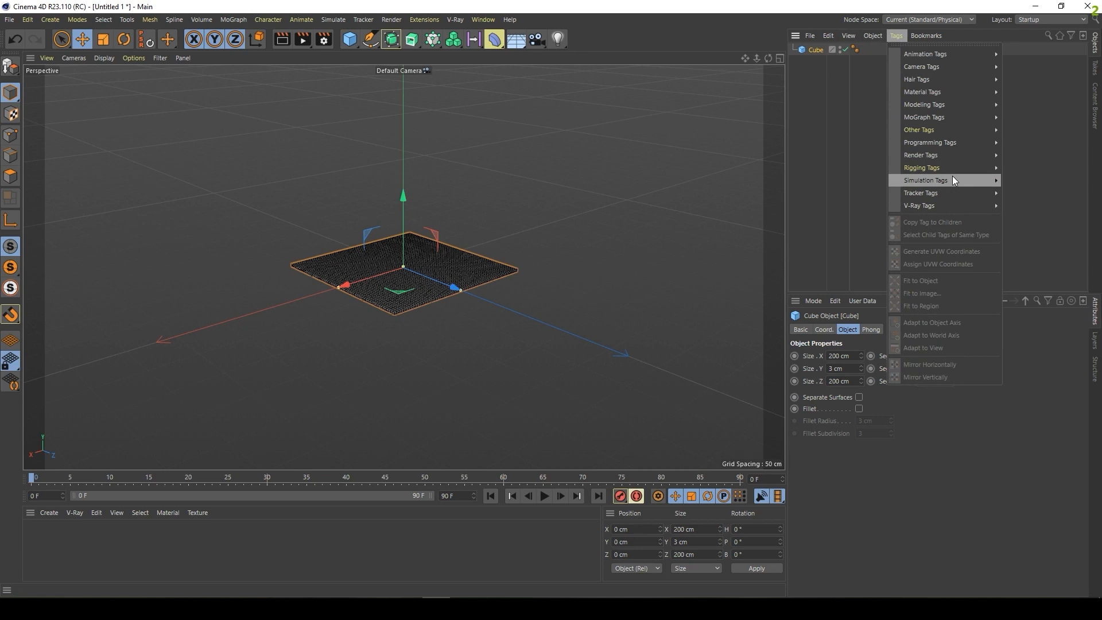
Add a Cloth simulation tag to the cube, test-play the animation and return to the first frame.
{"action": "mouse_move", "coordinate": [952, 178]}
{"action": "left_click", "coordinate": [1028, 253]}
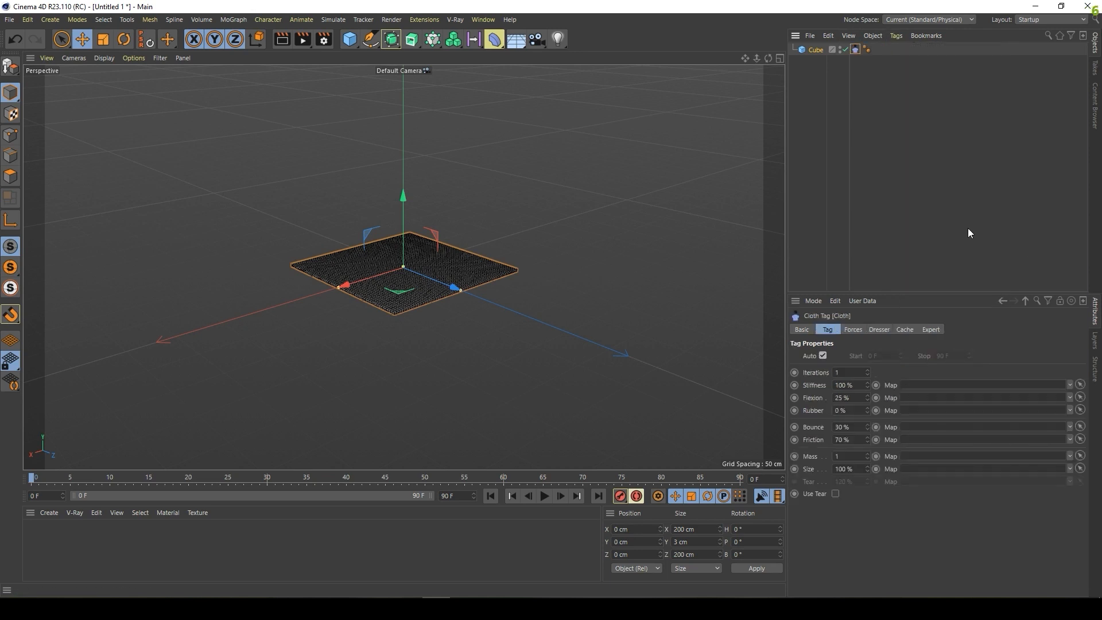
{"action": "left_click", "coordinate": [854, 329]}
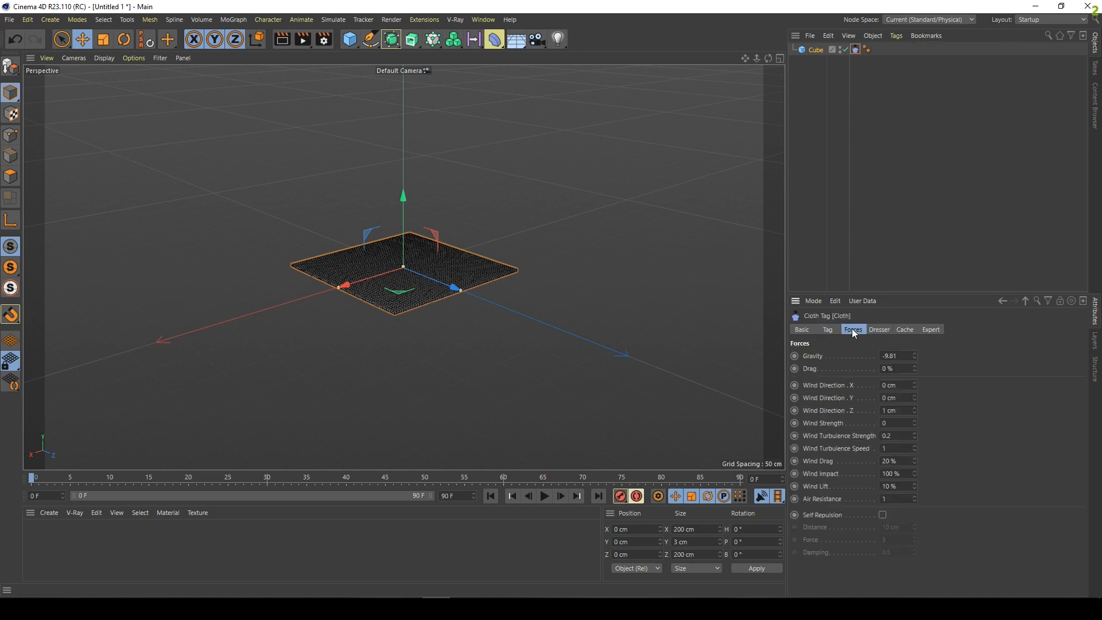
{"action": "left_click", "coordinate": [545, 497]}
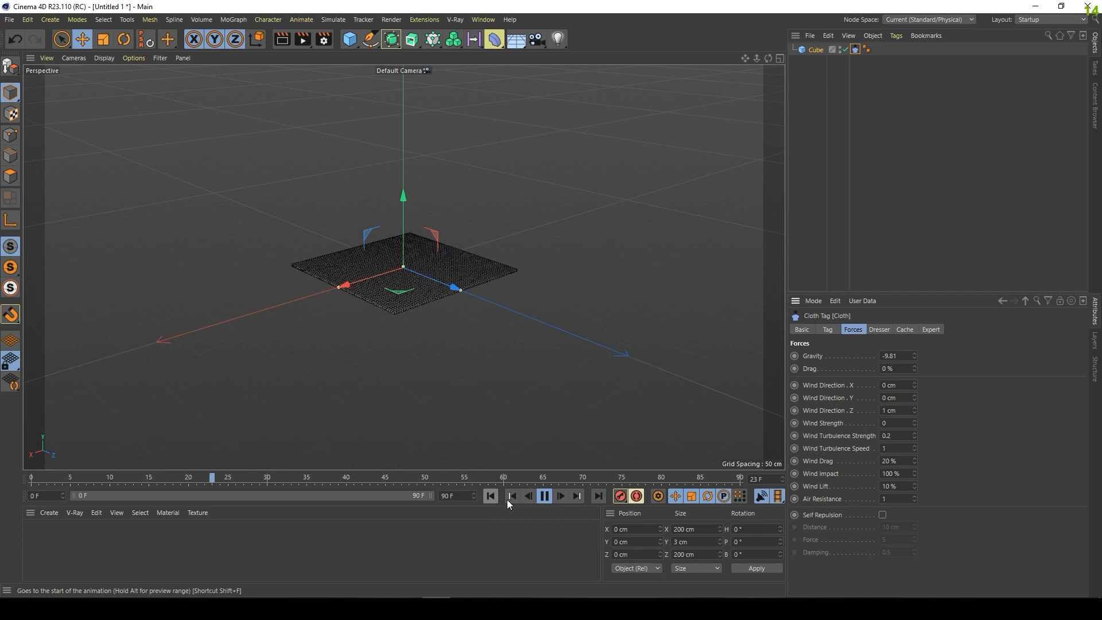
{"action": "left_click", "coordinate": [545, 497]}
{"action": "left_click", "coordinate": [489, 498]}
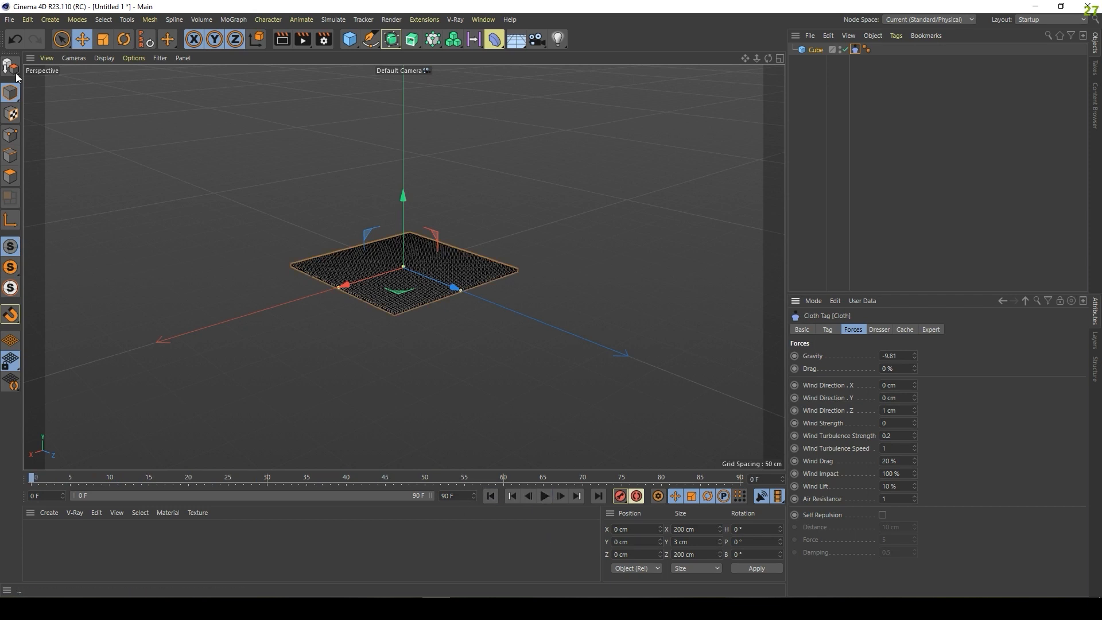
Make the cube editable, play the cloth simulation again and return to the first frame.
{"action": "key", "text": "c"}
{"action": "left_click", "coordinate": [544, 497]}
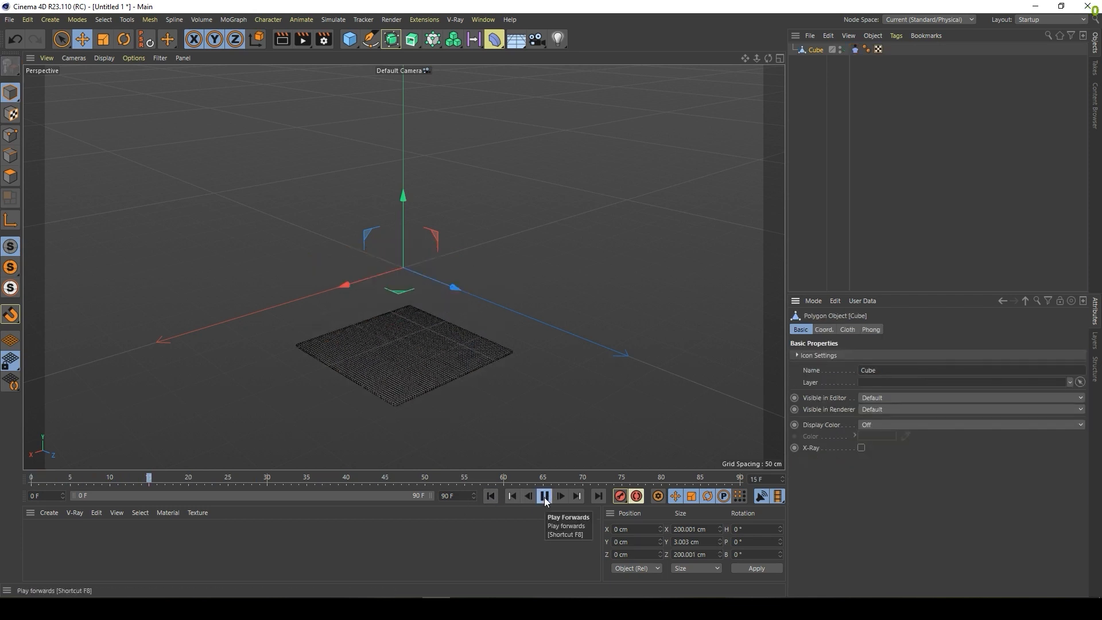
{"action": "left_click", "coordinate": [491, 496]}
Set the cloth tag's Gravity to 0, then test-play the simulation and return to the first frame.
{"action": "left_click", "coordinate": [849, 331]}
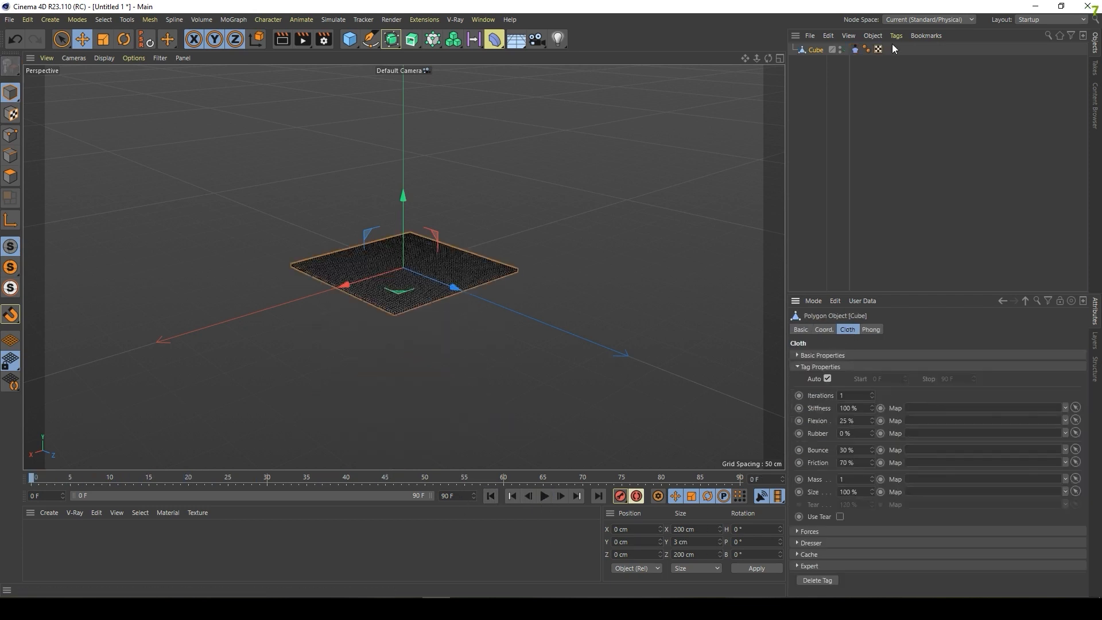
{"action": "left_click", "coordinate": [855, 49]}
{"action": "double_click", "coordinate": [891, 356]}
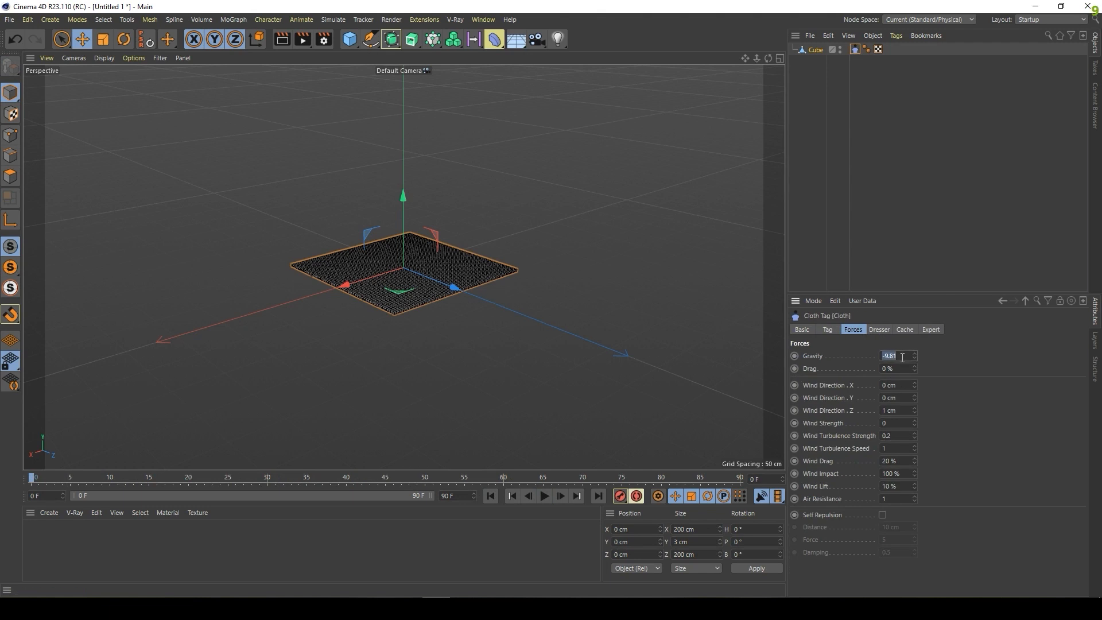
{"action": "type", "text": "0"}
{"action": "key", "text": "Return"}
{"action": "left_click", "coordinate": [544, 497]}
{"action": "left_click", "coordinate": [490, 496]}
Add an Attractor force to the scene and bring up its object properties.
{"action": "left_click", "coordinate": [331, 18]}
{"action": "mouse_move", "coordinate": [356, 98]}
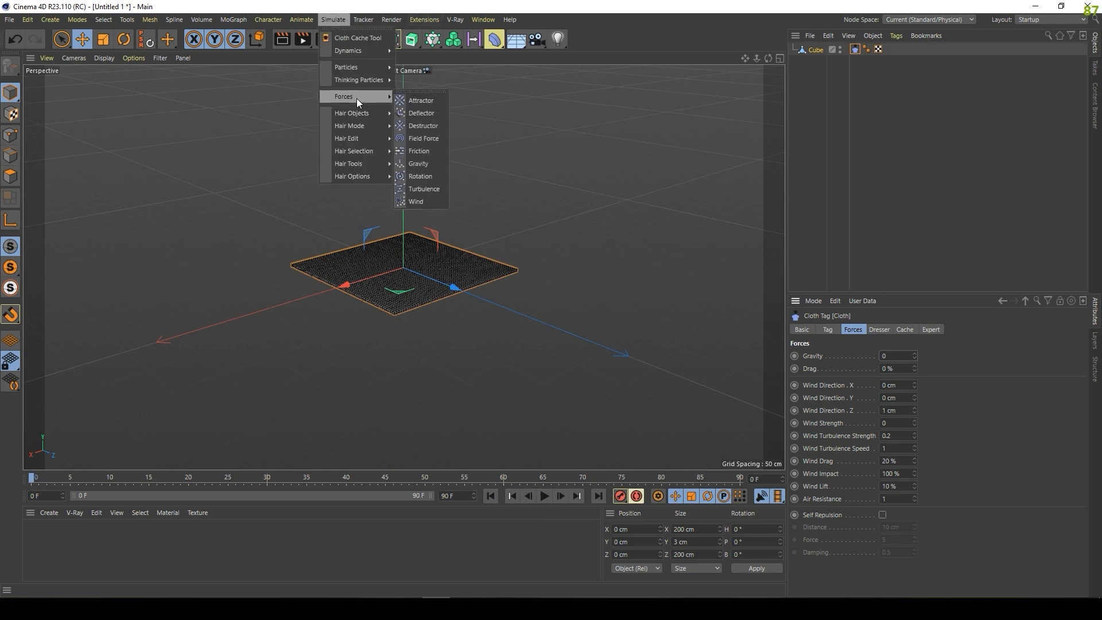
{"action": "left_click", "coordinate": [426, 99]}
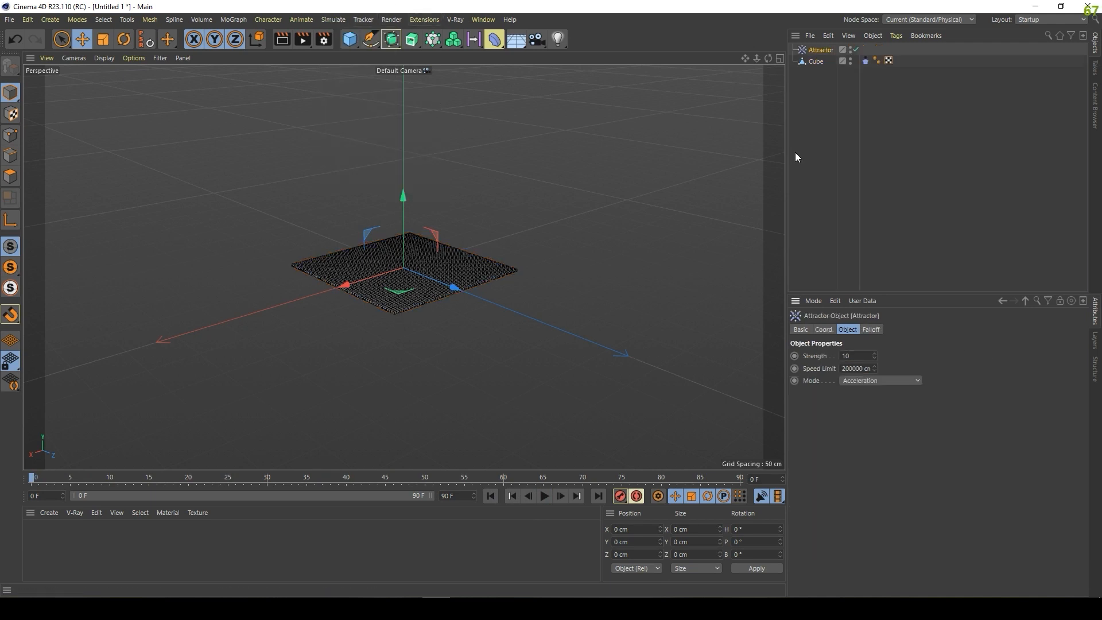
{"action": "left_click", "coordinate": [830, 329]}
{"action": "left_click", "coordinate": [848, 329]}
Set the attractor's Strength to -3500, test-play the simulation and return to the first frame.
{"action": "double_click", "coordinate": [853, 356]}
{"action": "type", "text": "-3500"}
{"action": "left_click", "coordinate": [544, 496]}
{"action": "left_click", "coordinate": [546, 496]}
{"action": "left_click", "coordinate": [490, 499]}
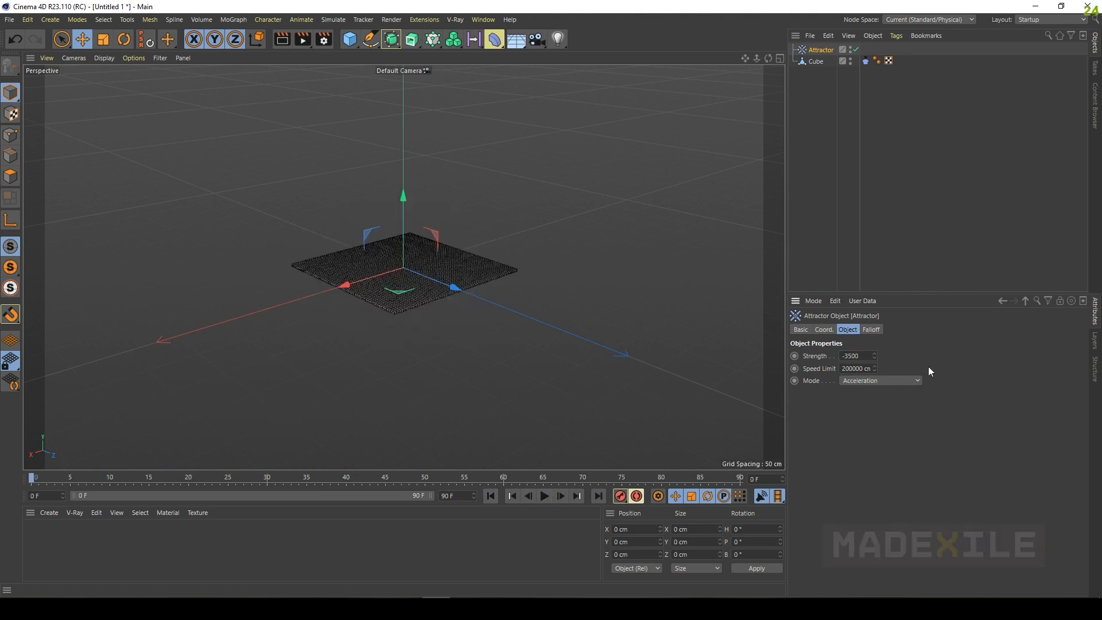
Set the Iterations of the cube's cloth tag to 200.
{"action": "left_click", "coordinate": [866, 62]}
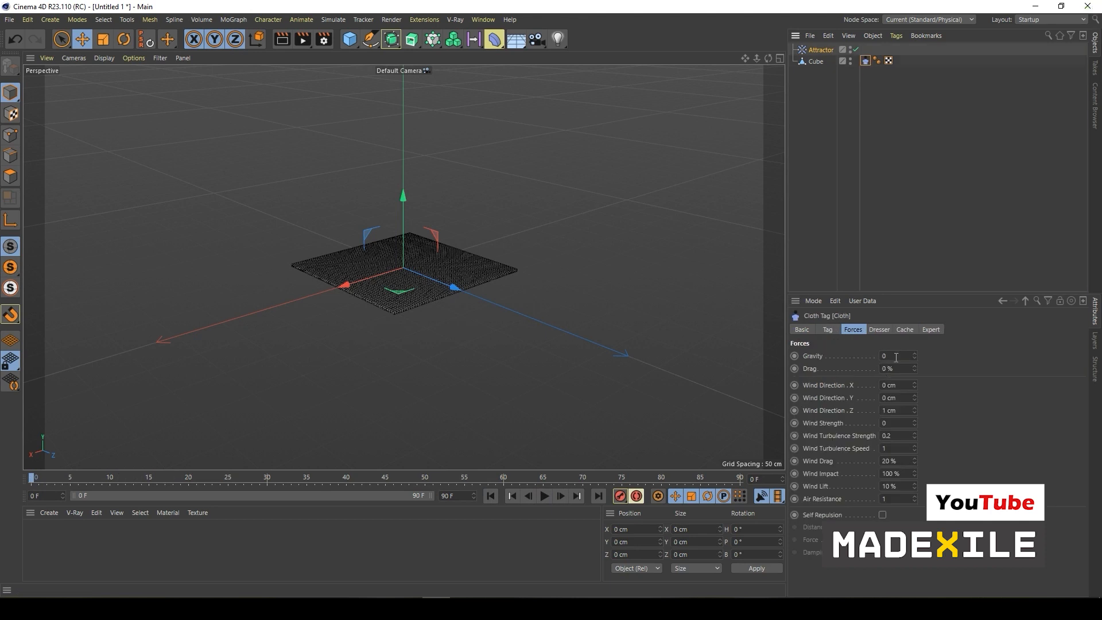
{"action": "left_click", "coordinate": [900, 368]}
{"action": "left_click", "coordinate": [828, 330]}
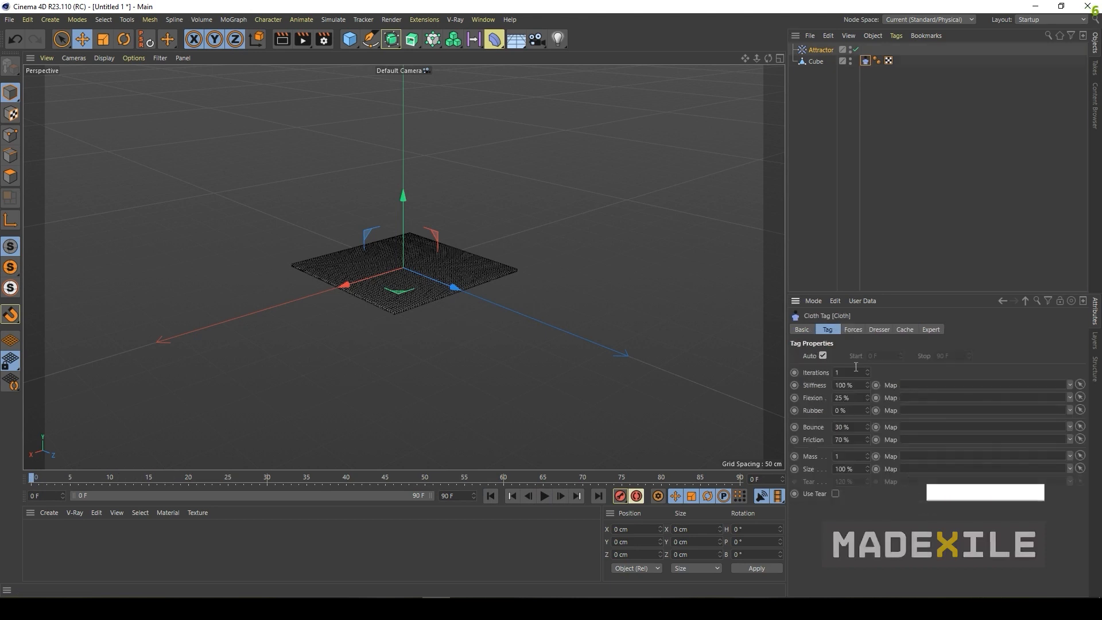
{"action": "left_click", "coordinate": [850, 372]}
{"action": "type", "text": "20"}
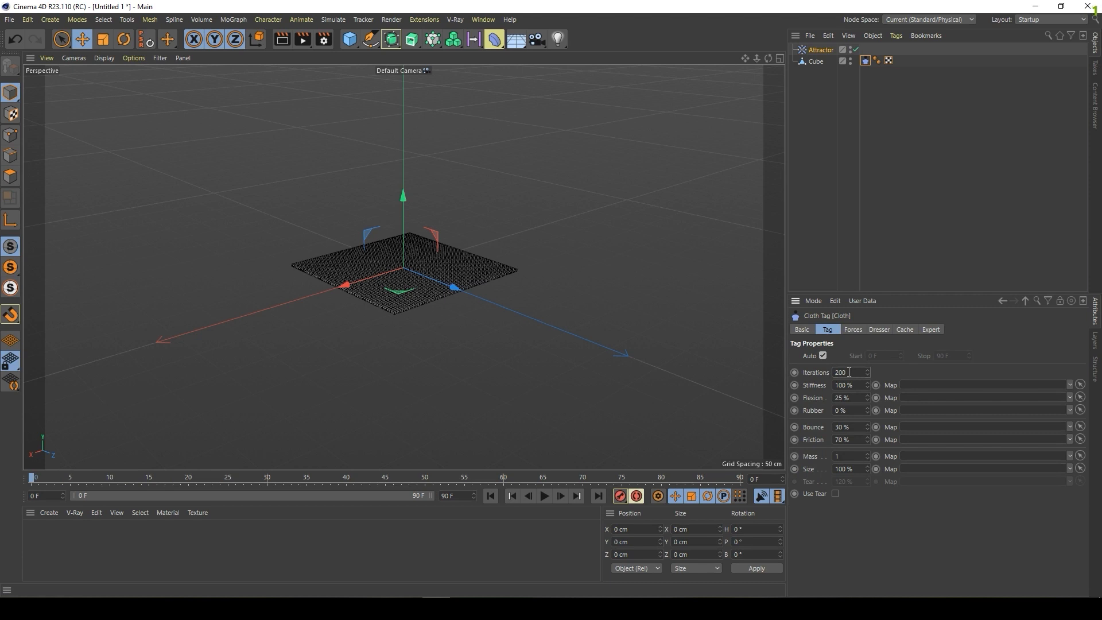
{"action": "type", "text": "0"}
Set the cloth tag's Flexion to 85%, Rubber to 5% and Size to 10%.
{"action": "left_click", "coordinate": [855, 400]}
{"action": "type", "text": "85"}
{"action": "left_click", "coordinate": [855, 412]}
{"action": "type", "text": "5"}
{"action": "left_click", "coordinate": [859, 468]}
{"action": "type", "text": "10"}
Set the cloth tag's Drag to 10%, play the simulation to check the inflation and rewind to the start.
{"action": "left_click", "coordinate": [854, 330]}
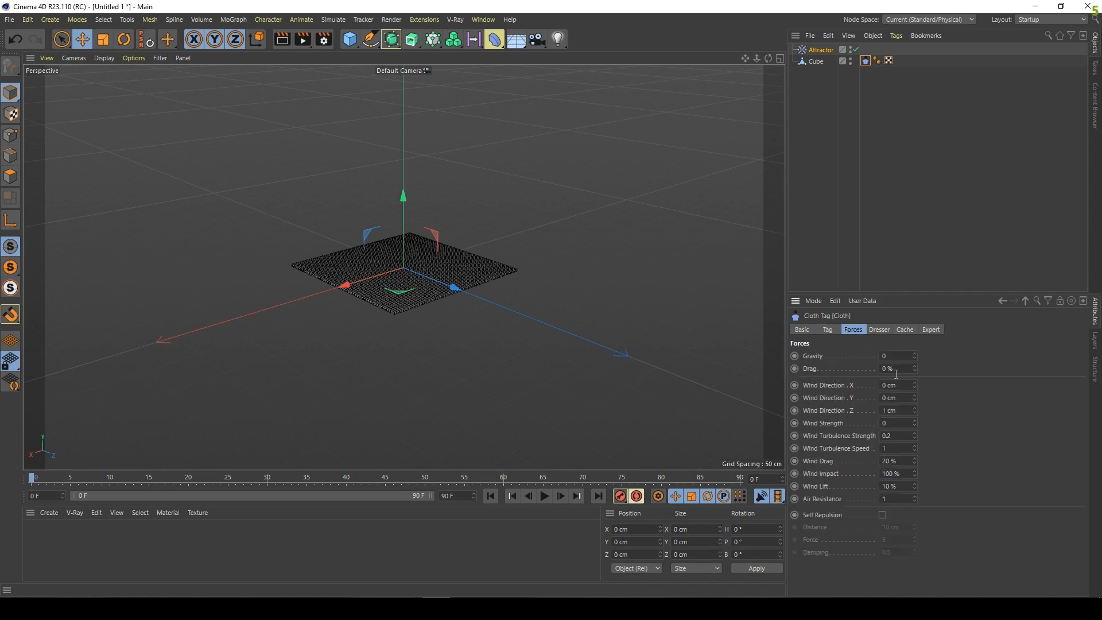
{"action": "left_click", "coordinate": [898, 369]}
{"action": "type", "text": "10"}
{"action": "key", "text": "Return"}
{"action": "left_click", "coordinate": [546, 497]}
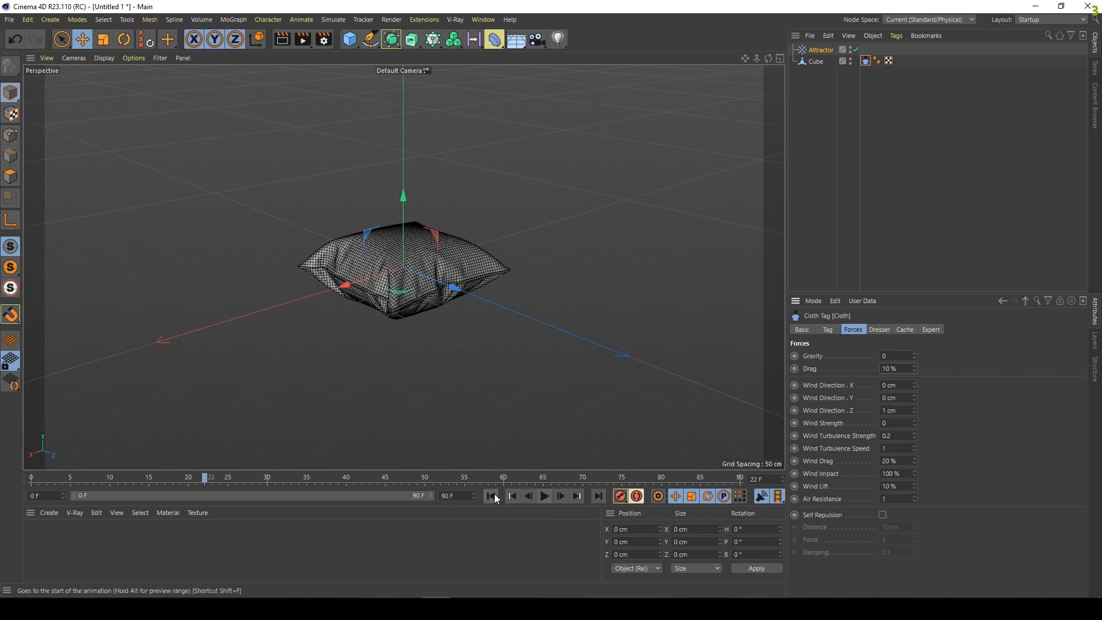
{"action": "left_click", "coordinate": [491, 496]}
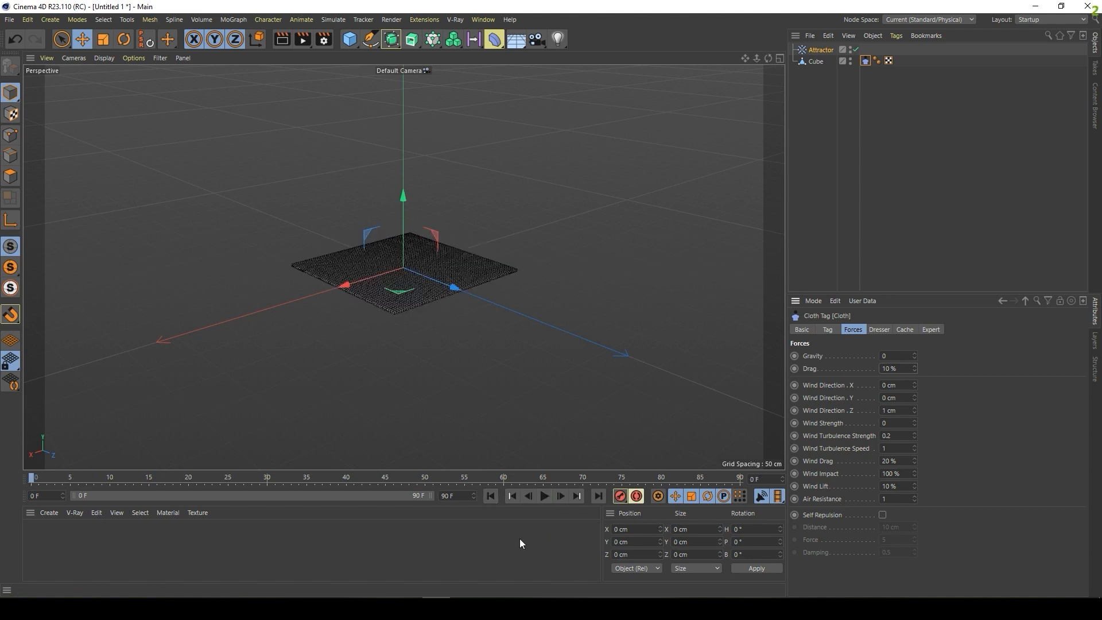
Calculate the cloth tag's cache from frame 0, play back the cached simulation and rewind it.
{"action": "left_click", "coordinate": [905, 330]}
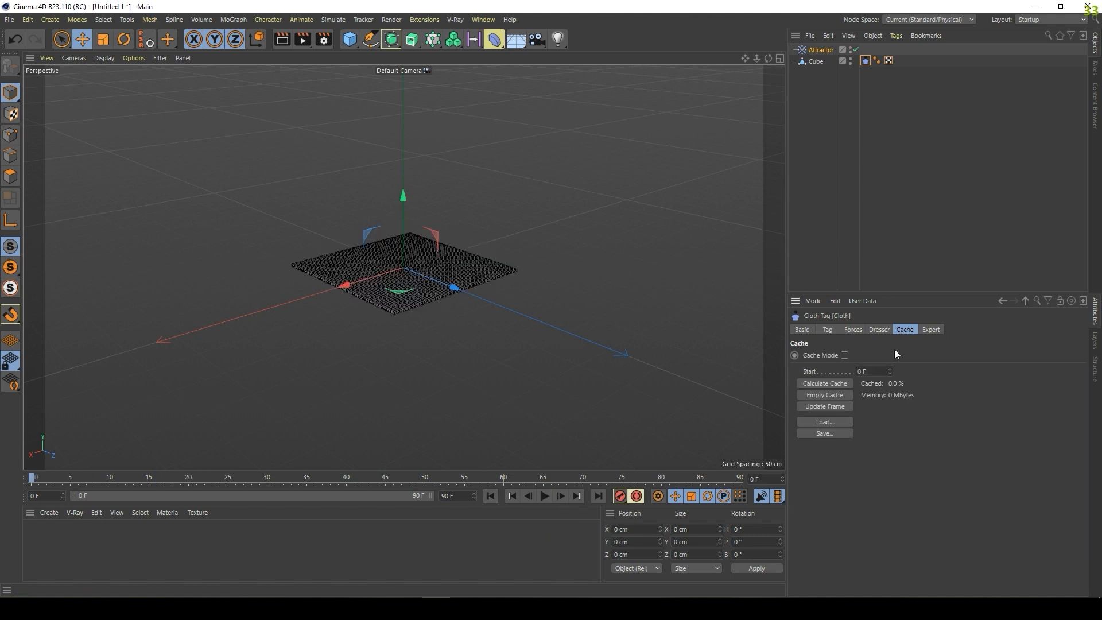
{"action": "left_click", "coordinate": [826, 383]}
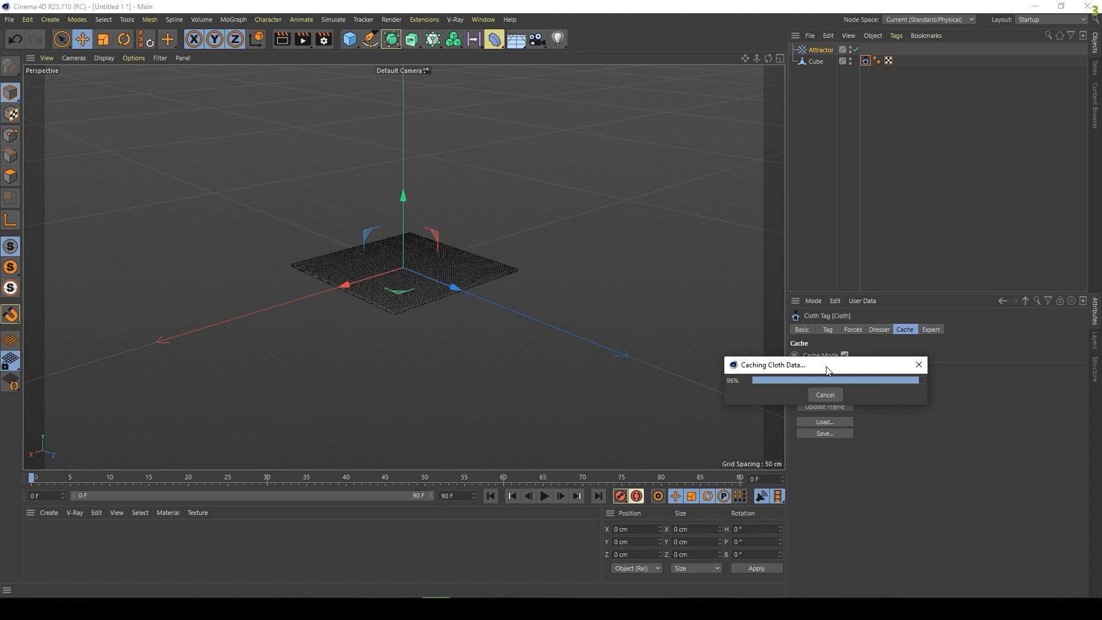
{"action": "left_click", "coordinate": [545, 496]}
{"action": "left_click", "coordinate": [486, 501]}
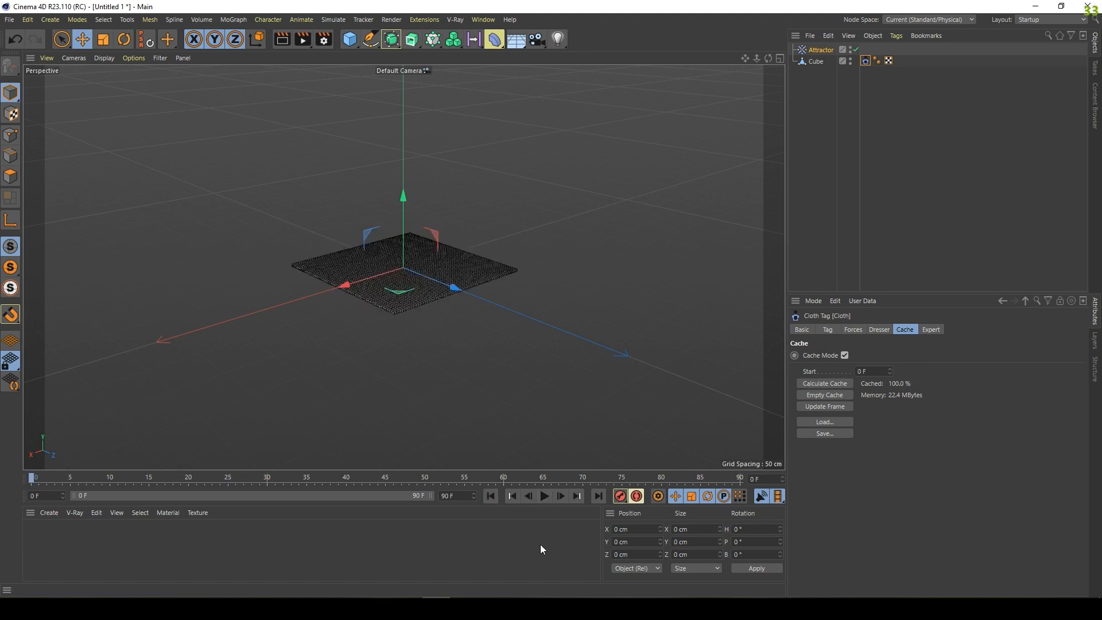
Open a separate Timeline window and add the simulated cube to its dope sheet.
{"action": "left_click", "coordinate": [478, 18]}
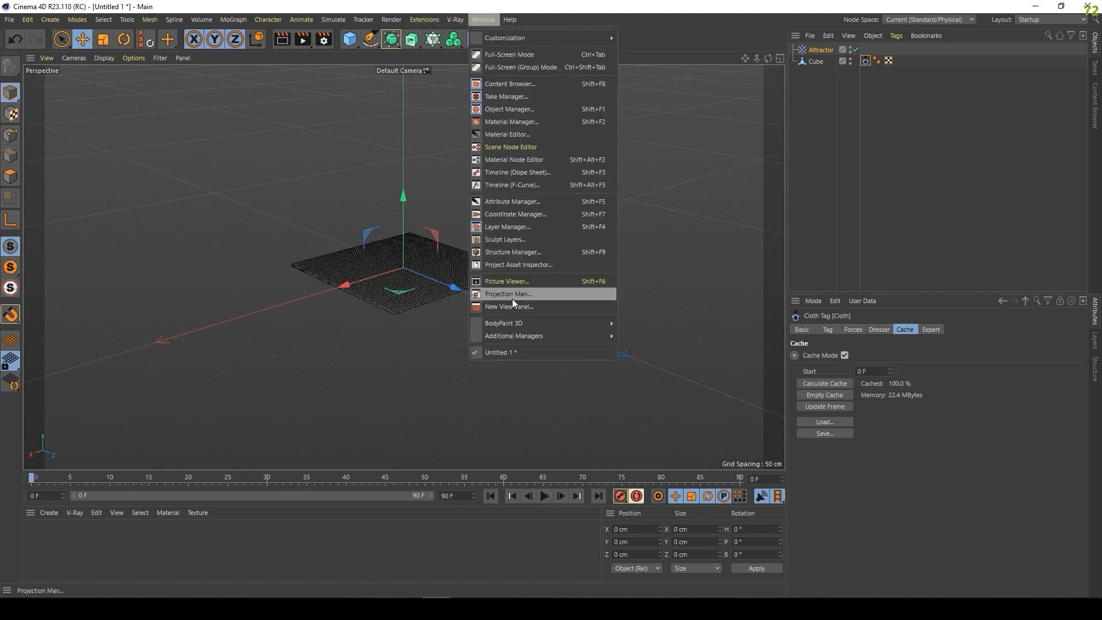
{"action": "mouse_move", "coordinate": [530, 336]}
{"action": "left_click", "coordinate": [652, 378]}
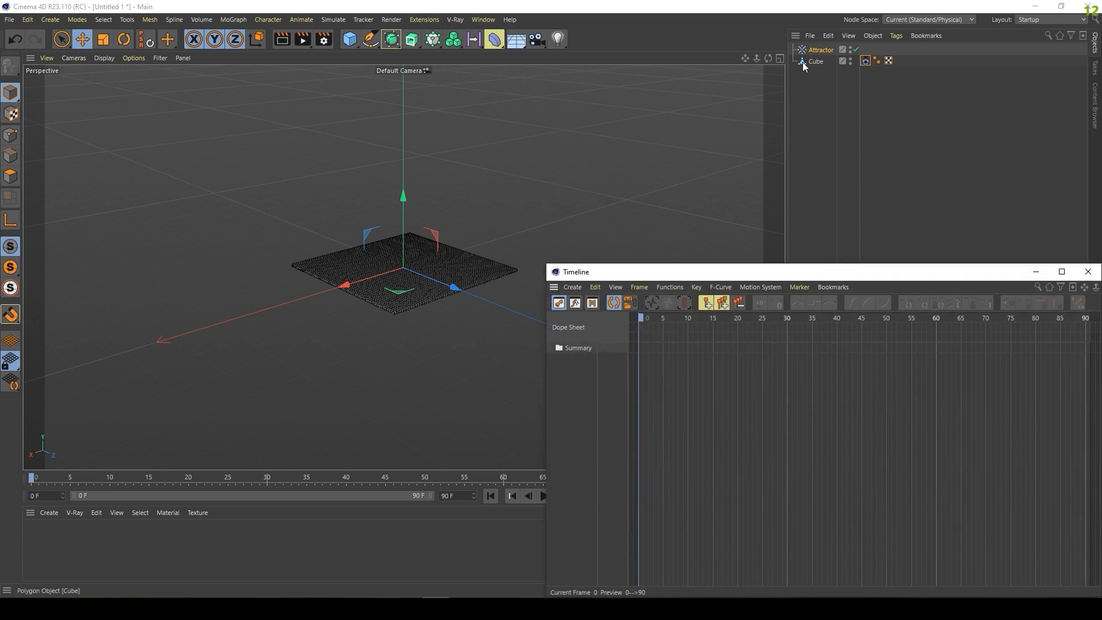
{"action": "left_click_drag", "start_coordinate": [816, 61], "coordinate": [581, 360]}
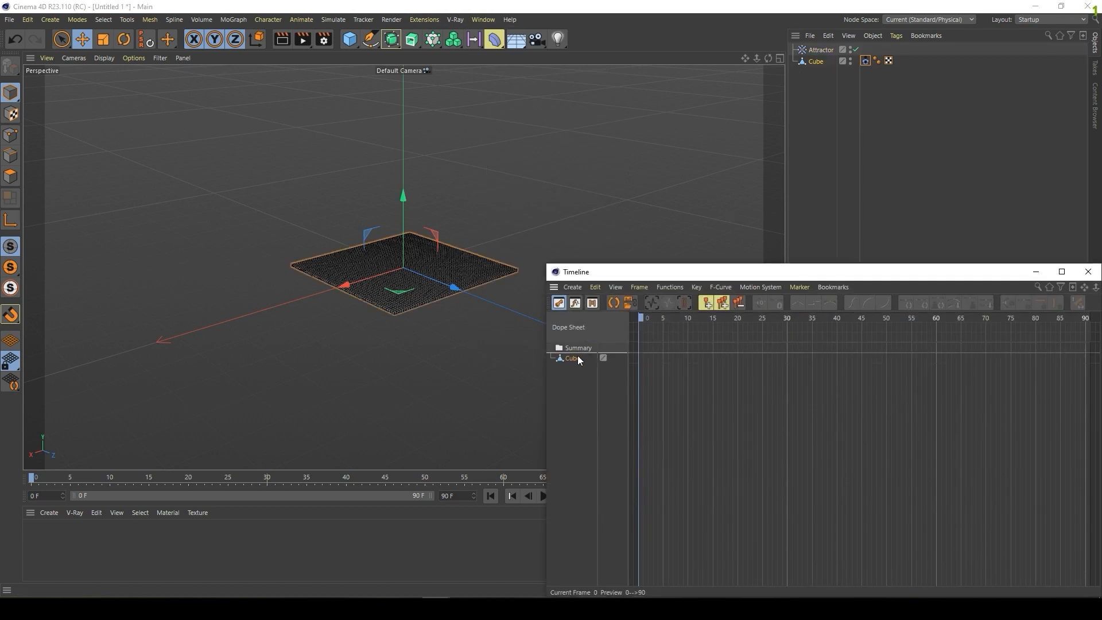
Bake the cube's animation from frame 0 to 90 into a copy and close the Timeline window.
{"action": "left_click", "coordinate": [670, 287]}
{"action": "left_click", "coordinate": [677, 349]}
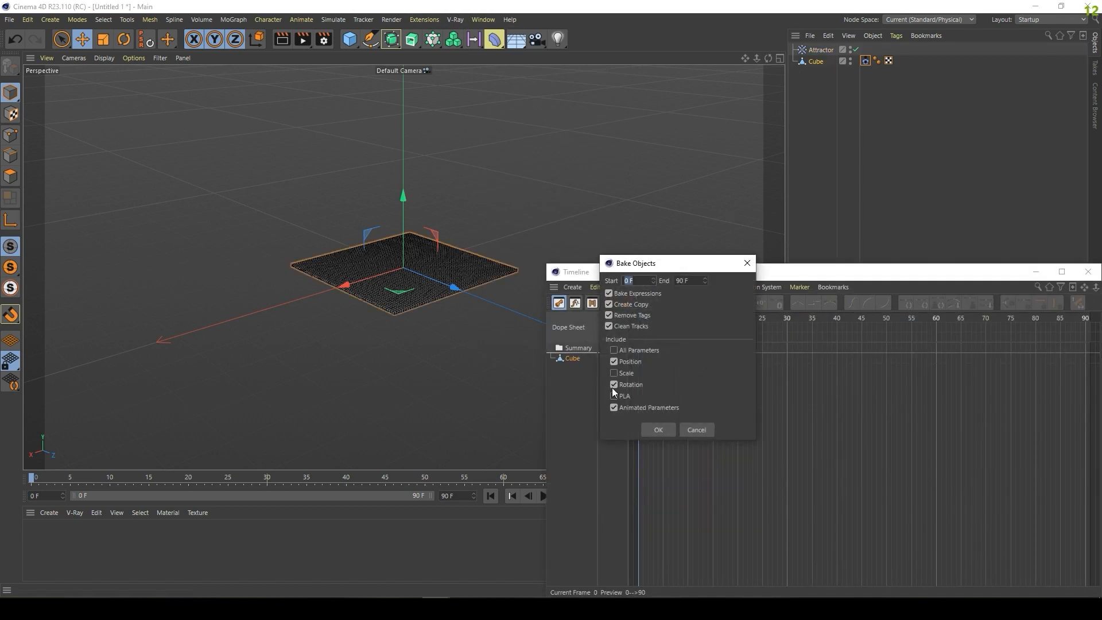
{"action": "left_click", "coordinate": [659, 429]}
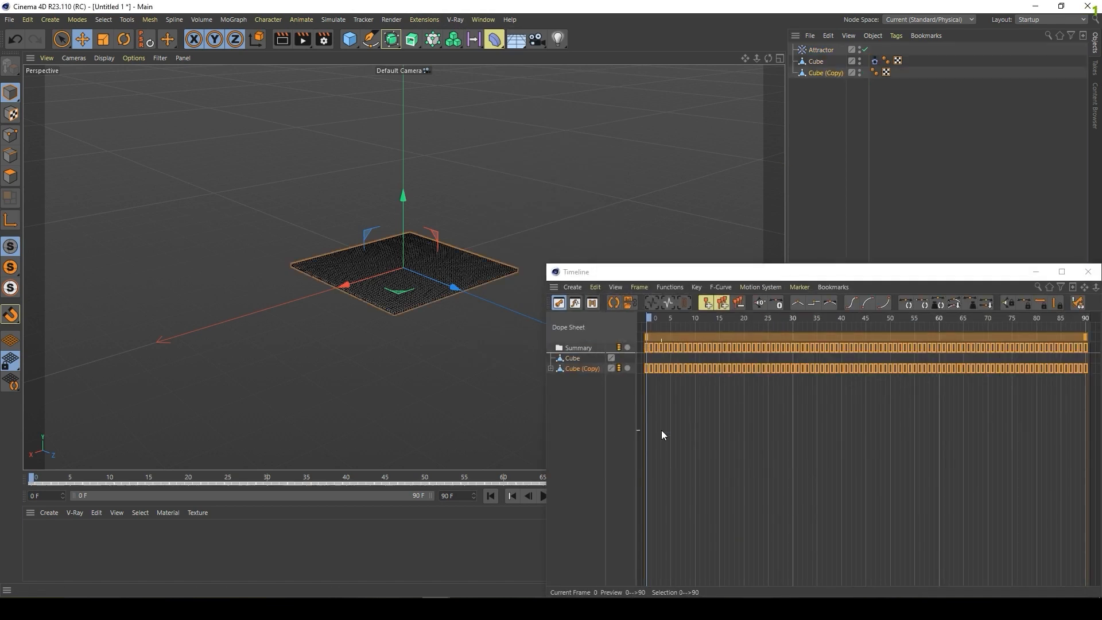
{"action": "left_click", "coordinate": [1089, 272]}
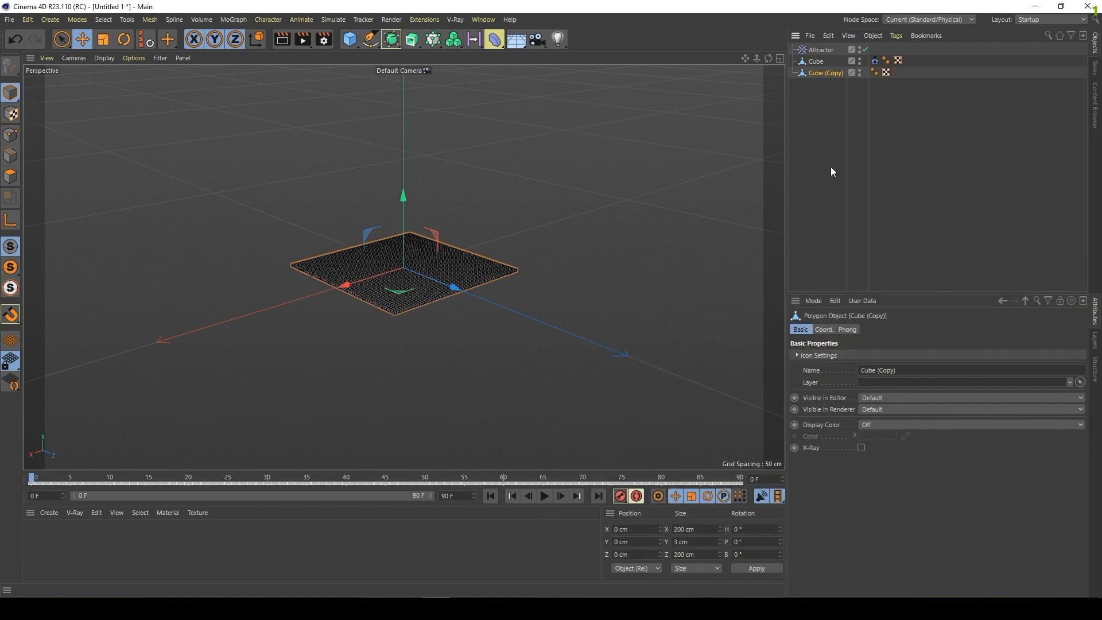
Delete the original cloth cube and the attractor, keeping only the baked copy.
{"action": "left_click", "coordinate": [816, 60]}
{"action": "key", "text": "Delete"}
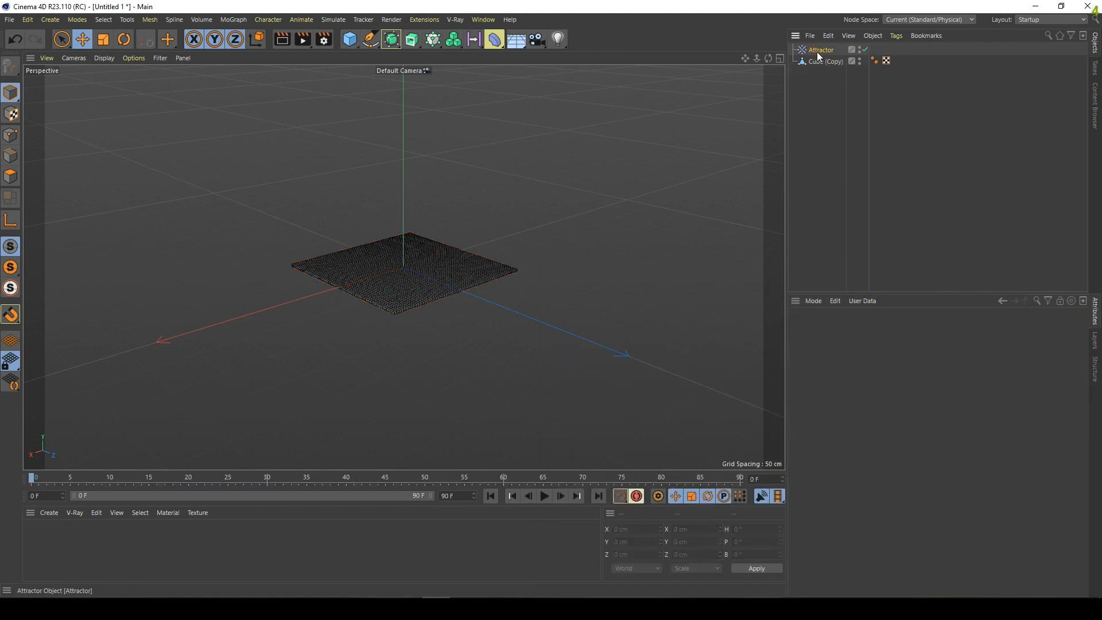
{"action": "left_click", "coordinate": [818, 51]}
{"action": "key", "text": "Delete"}
Rename the baked cube copy to Pillow.
{"action": "double_click", "coordinate": [821, 51]}
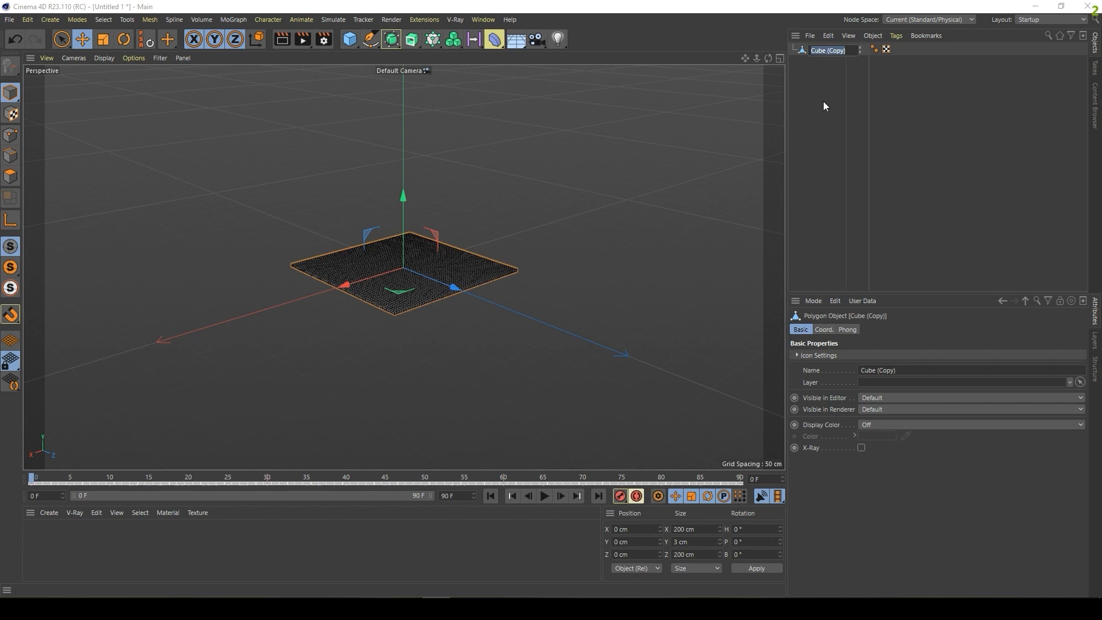
{"action": "type", "text": "Pillow"}
{"action": "key", "text": "Return"}
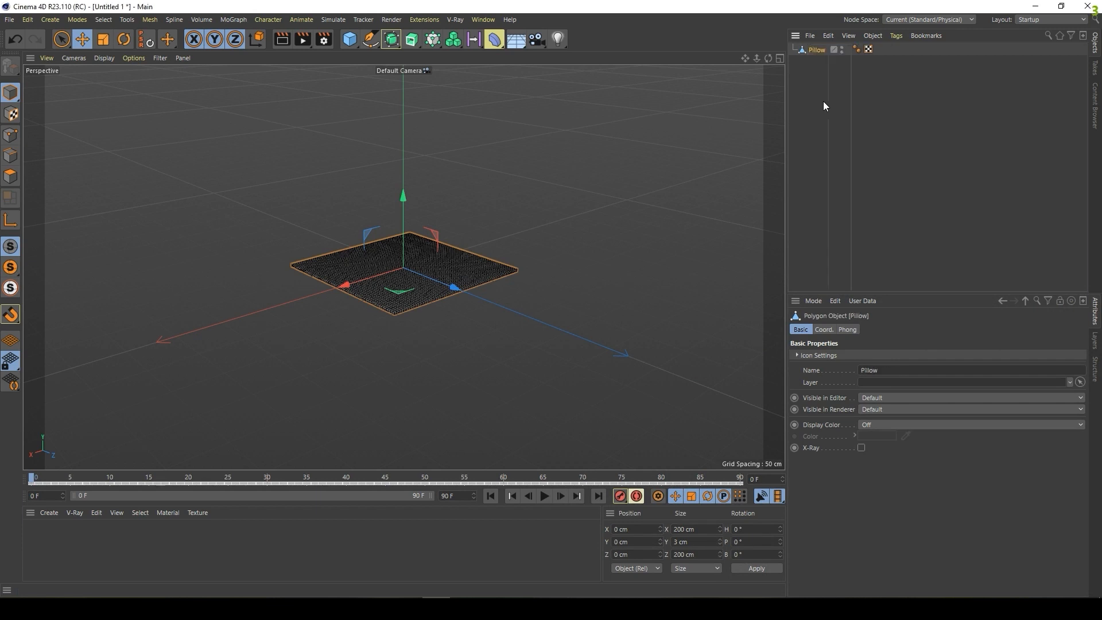
Add a new cube and move it down in the front view to about -103.6 cm in Y, just below the pillow.
{"action": "left_click", "coordinate": [353, 44]}
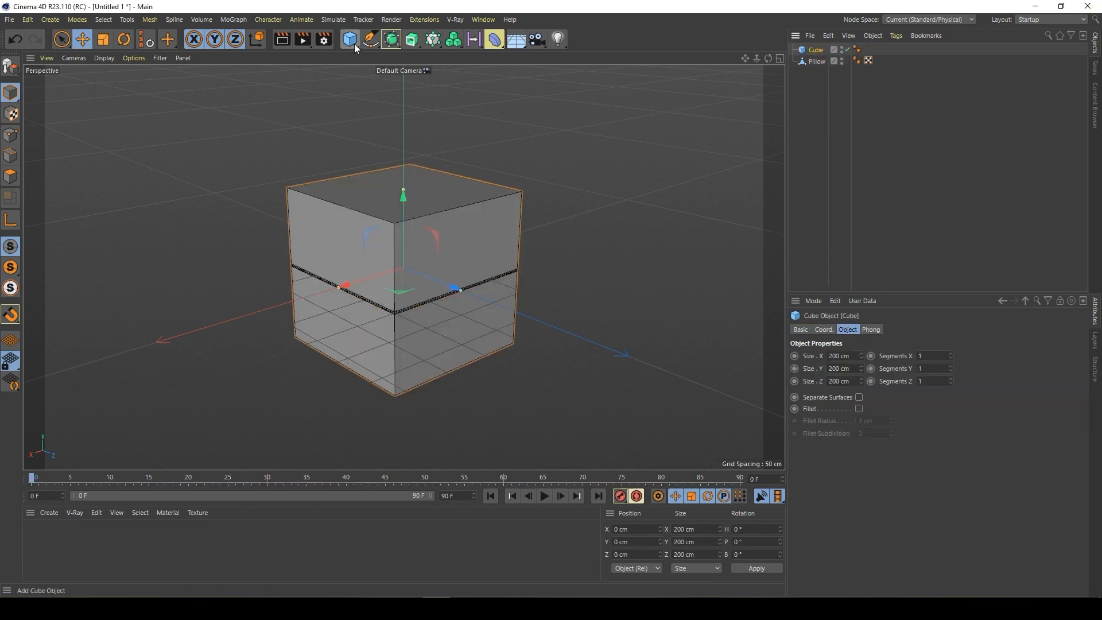
{"action": "left_click", "coordinate": [779, 59]}
{"action": "scroll", "coordinate": [612, 368], "scroll_direction": "up", "scroll_amount": 5}
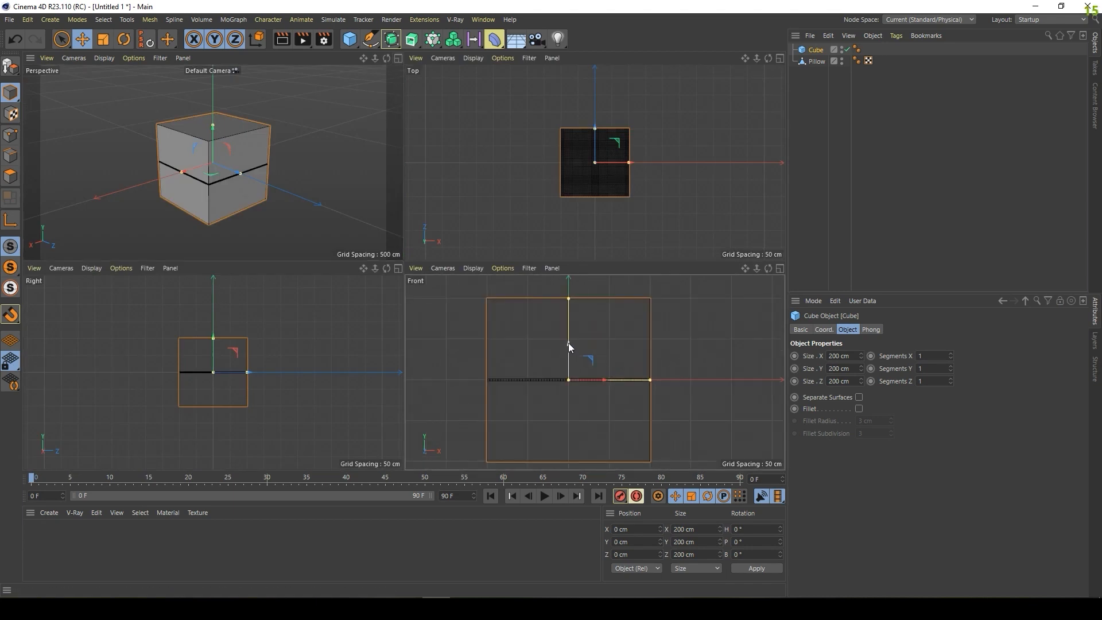
{"action": "left_click_drag", "start_coordinate": [569, 343], "coordinate": [562, 427]}
{"action": "scroll", "coordinate": [684, 402], "scroll_direction": "up", "scroll_amount": 3}
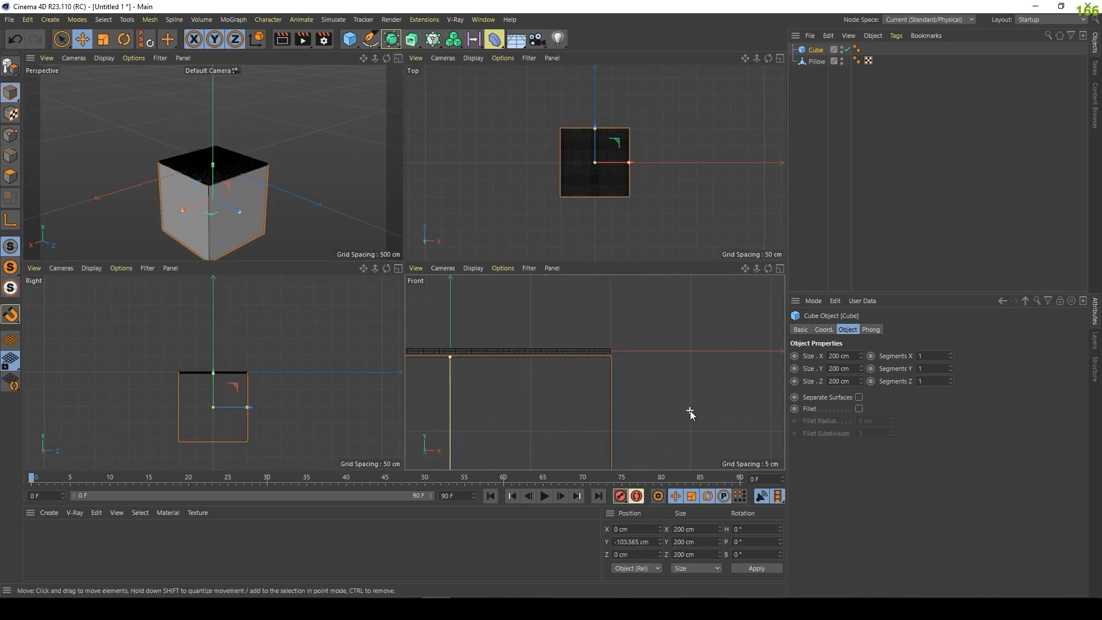
{"action": "scroll", "coordinate": [691, 411], "scroll_direction": "up", "scroll_amount": 1}
Set the new cube's Y position to -102 cm and return to the full perspective view.
{"action": "left_click", "coordinate": [802, 331]}
{"action": "left_click", "coordinate": [850, 333]}
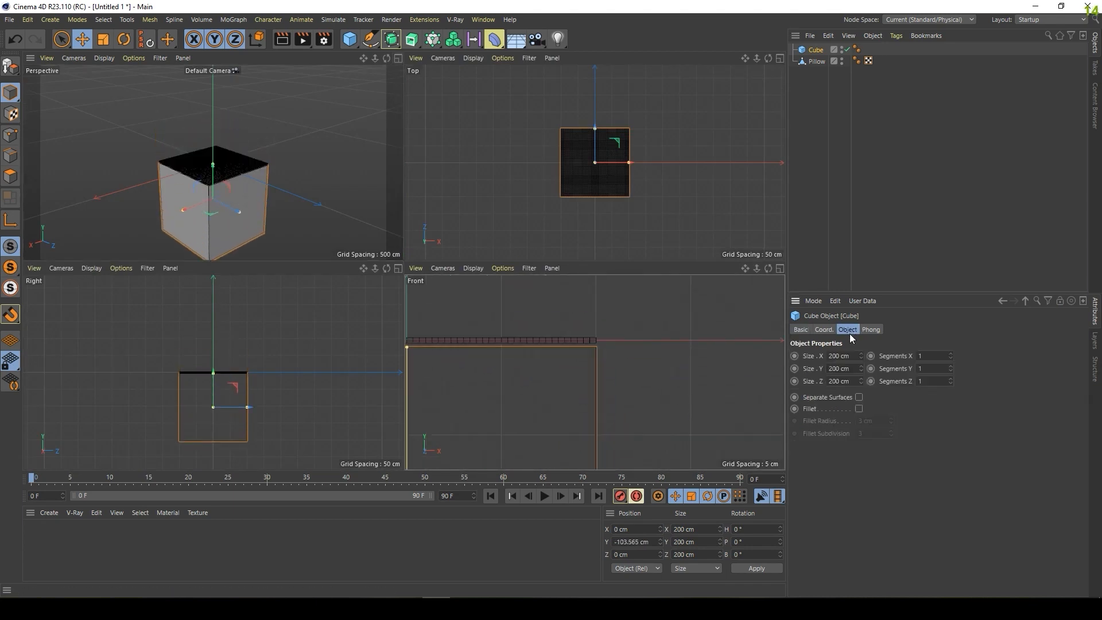
{"action": "left_click", "coordinate": [824, 330]}
{"action": "double_click", "coordinate": [829, 368]}
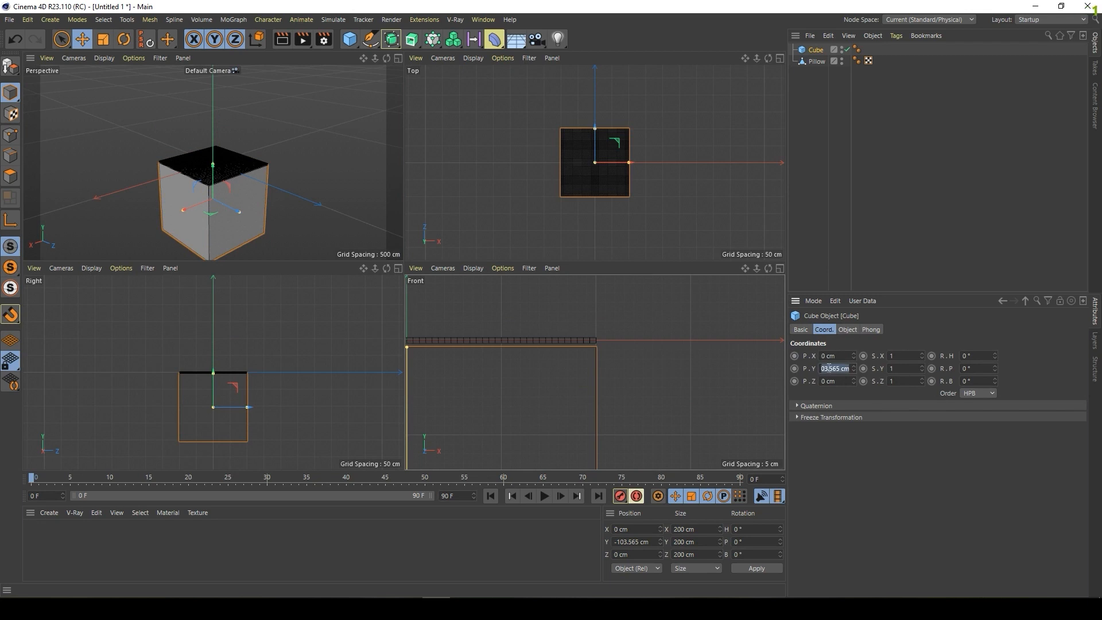
{"action": "type", "text": "-102"}
{"action": "key", "text": "Return"}
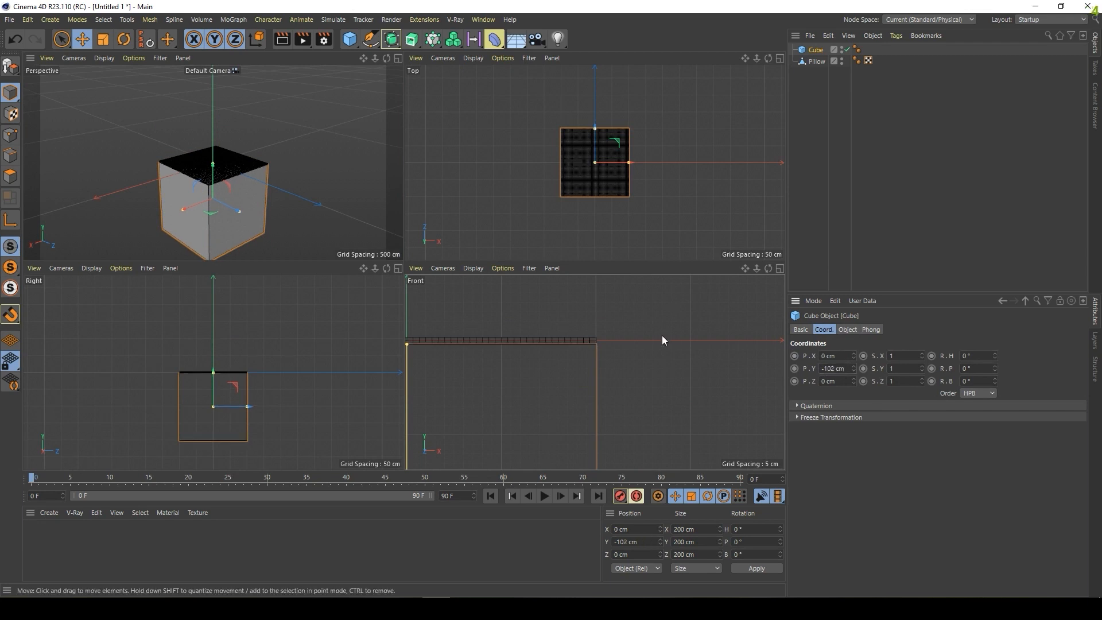
{"action": "left_click", "coordinate": [398, 59]}
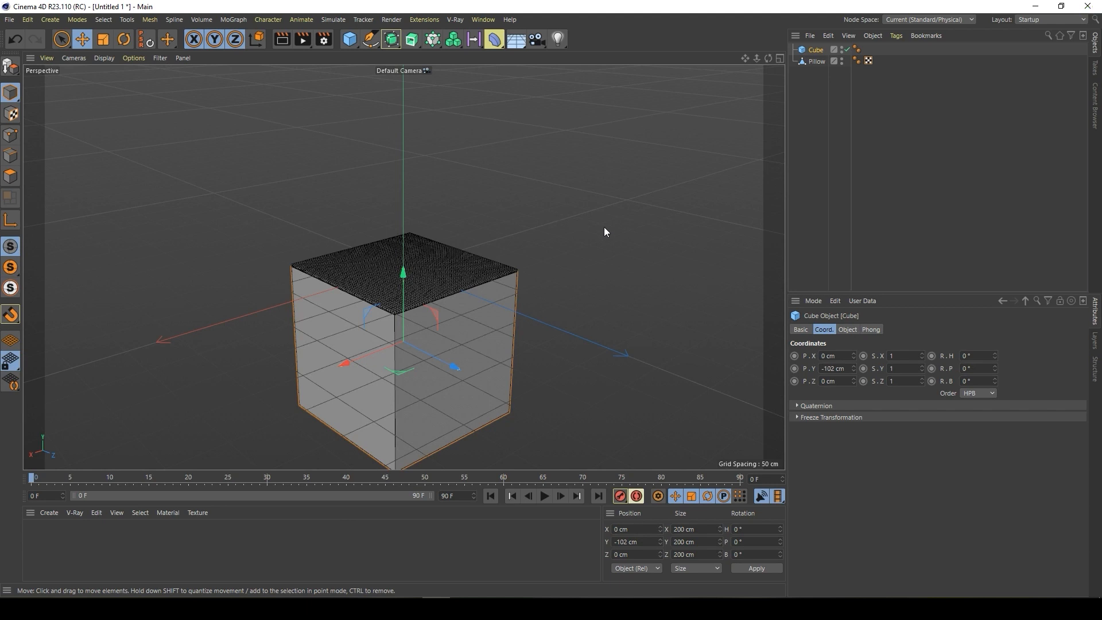
Give the new cube a Collider Body simulation tag.
{"action": "left_click", "coordinate": [896, 36]}
{"action": "mouse_move", "coordinate": [933, 177]}
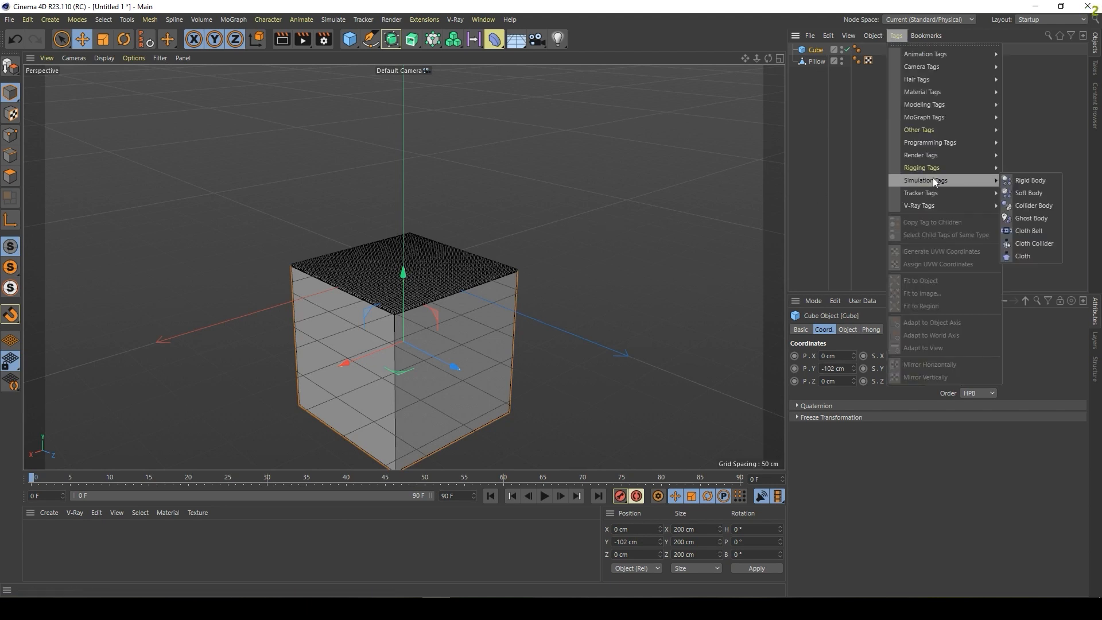
{"action": "left_click", "coordinate": [1025, 205]}
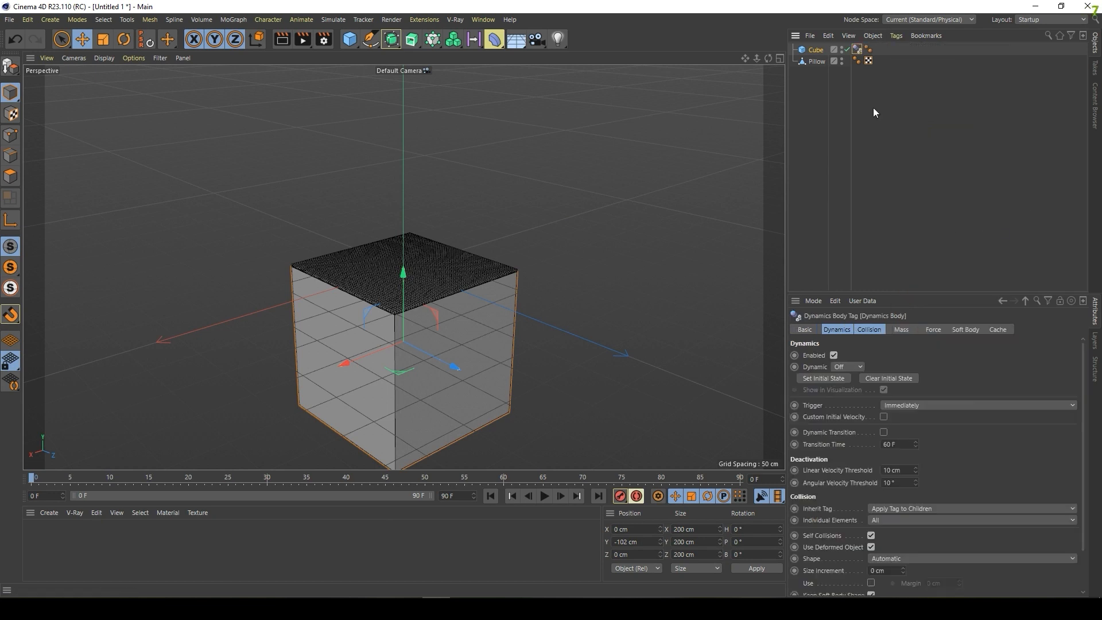
Give the Pillow a Soft Body tag and move the Cube below the Pillow in the object hierarchy.
{"action": "left_click", "coordinate": [817, 60]}
{"action": "left_click", "coordinate": [897, 36]}
{"action": "mouse_move", "coordinate": [1002, 182]}
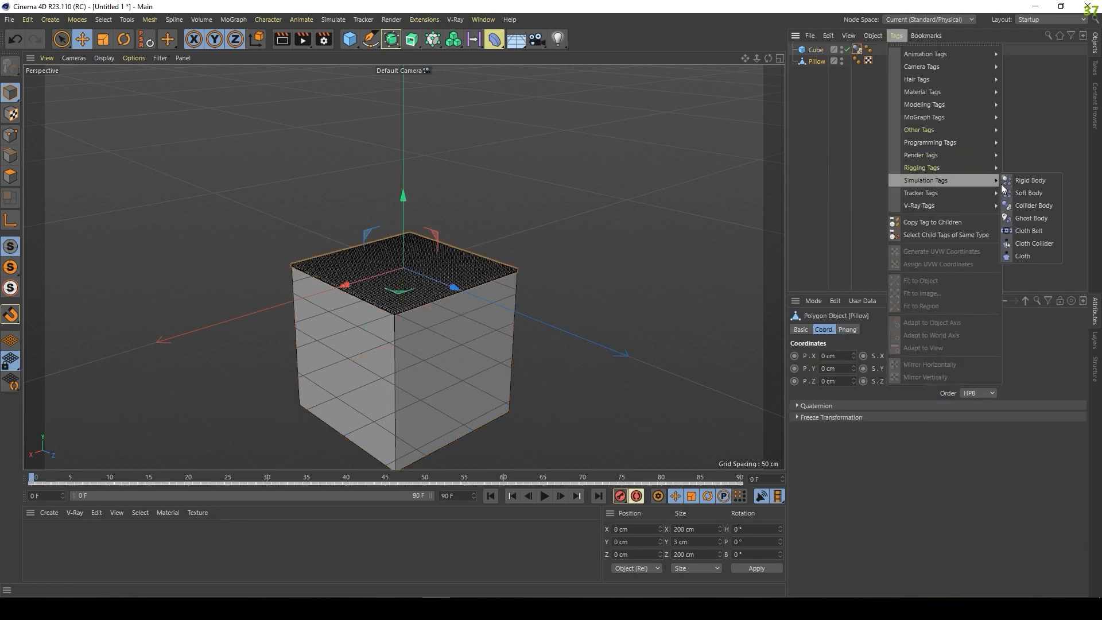
{"action": "left_click", "coordinate": [1028, 195]}
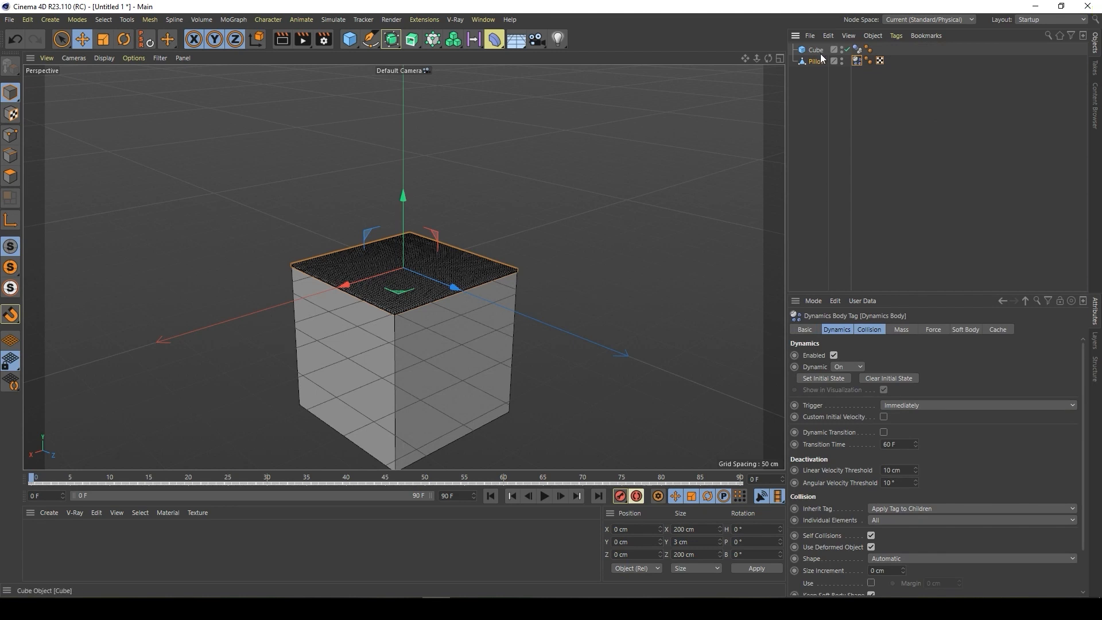
{"action": "left_click_drag", "start_coordinate": [816, 49], "coordinate": [818, 66]}
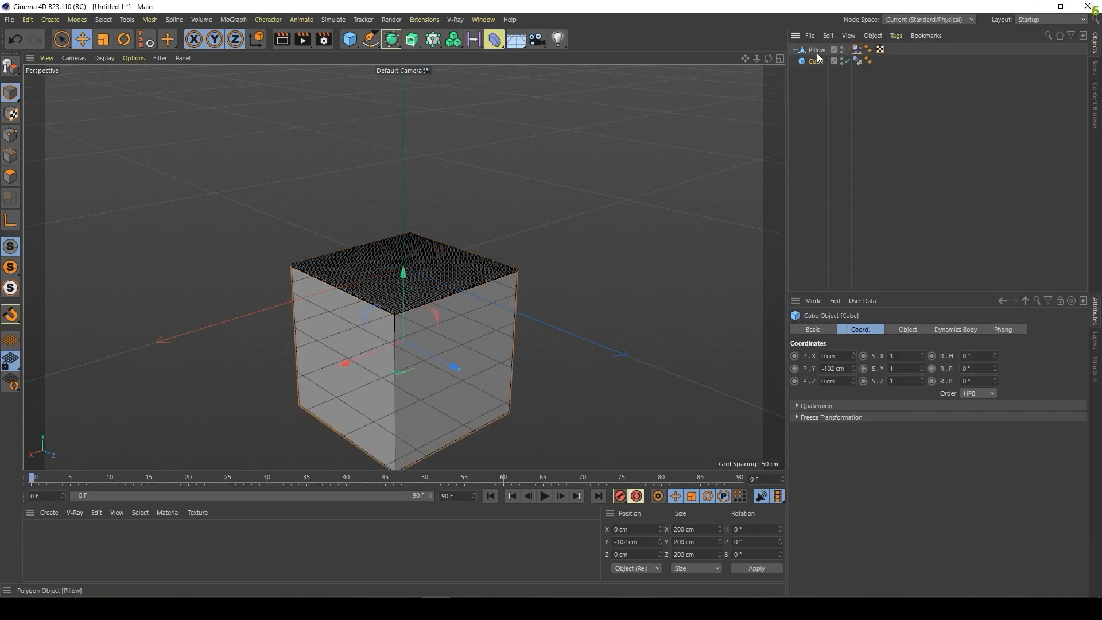
In the Cube's collider tag, set the collision bounce to 10 % and change the friction.
{"action": "left_click", "coordinate": [858, 61]}
{"action": "left_click", "coordinate": [870, 335]}
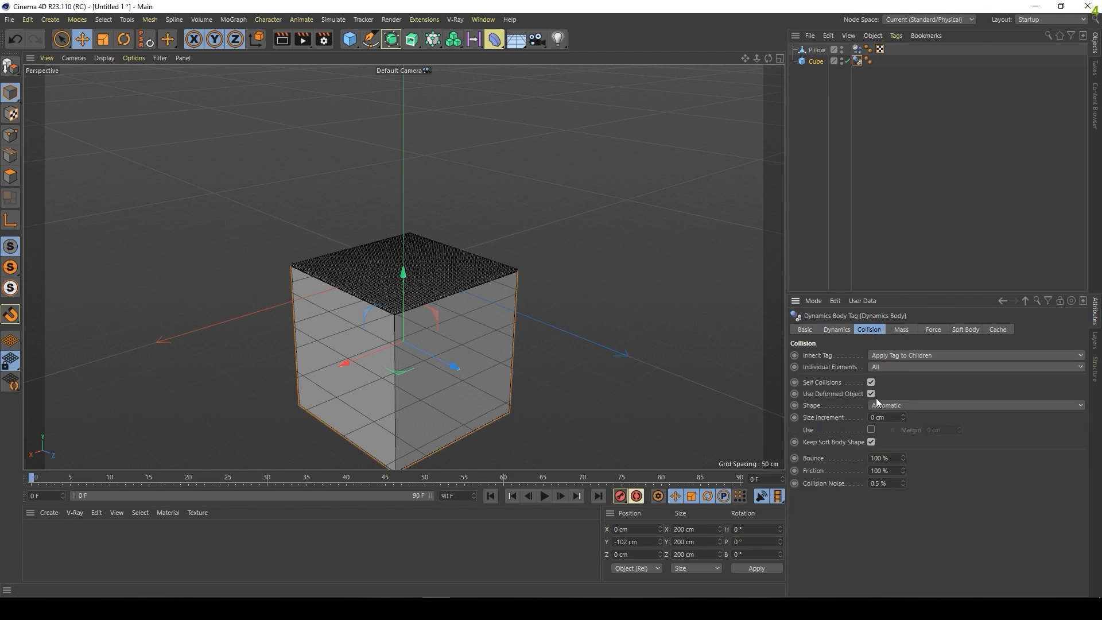
{"action": "left_click", "coordinate": [892, 459]}
{"action": "type", "text": "10"}
{"action": "left_click", "coordinate": [892, 471]}
{"action": "type", "text": "1"}
{"action": "left_click", "coordinate": [938, 501]}
In the Pillow's soft body tag, set the collision shape to Automatic (MoDynamics), bounce to 10 % and friction to 70 %.
{"action": "left_click", "coordinate": [856, 50]}
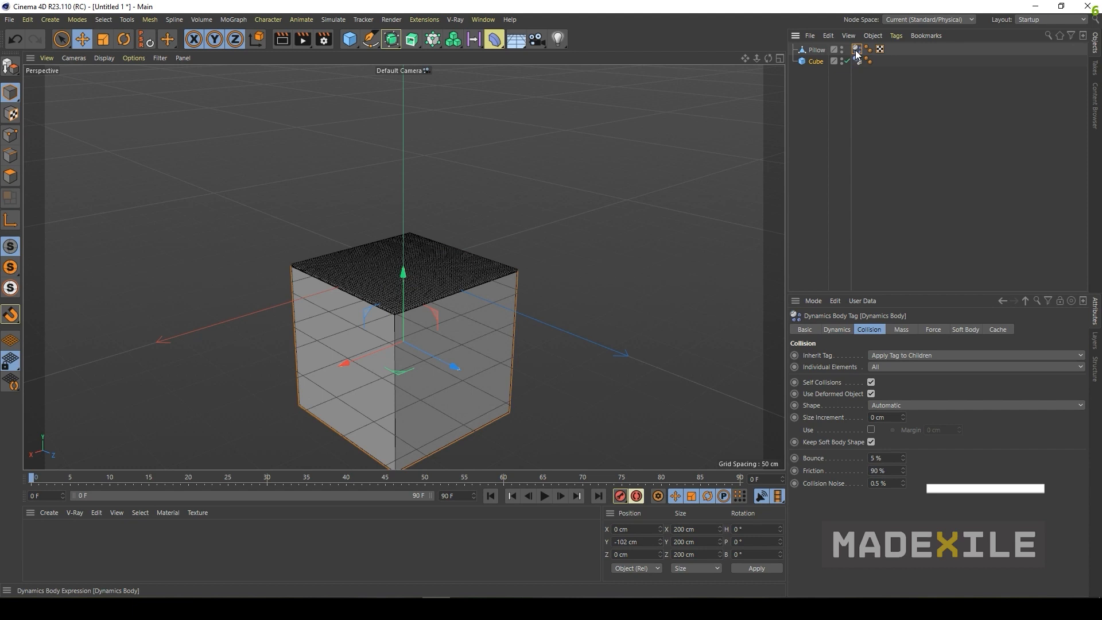
{"action": "left_click", "coordinate": [890, 404]}
{"action": "left_click", "coordinate": [899, 430]}
{"action": "left_click", "coordinate": [893, 460]}
{"action": "type", "text": "10"}
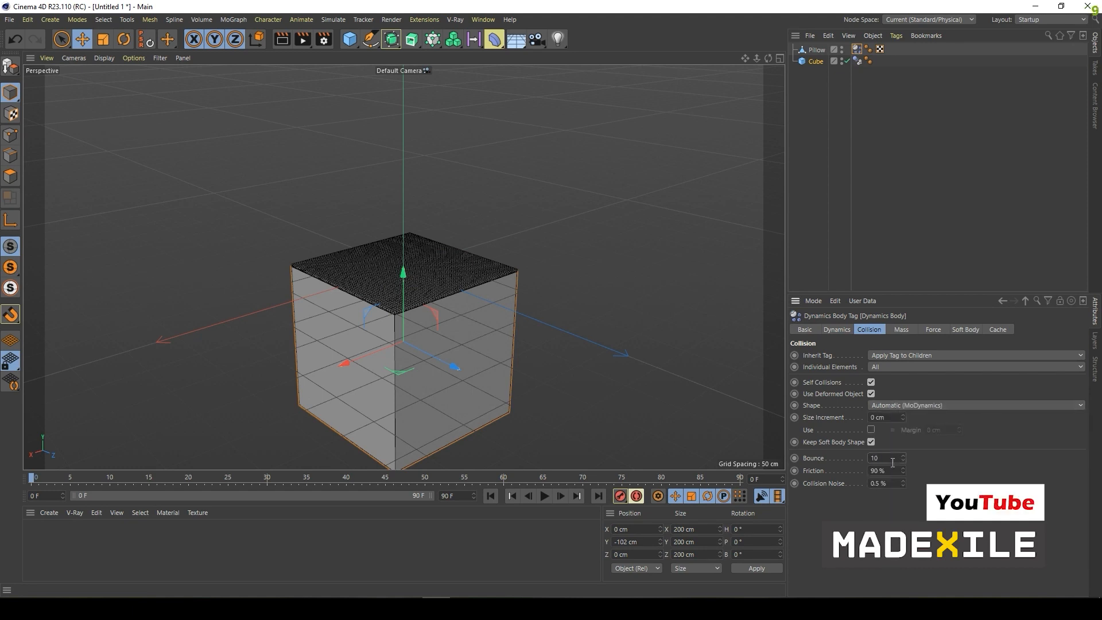
{"action": "left_click", "coordinate": [889, 471]}
{"action": "type", "text": "70"}
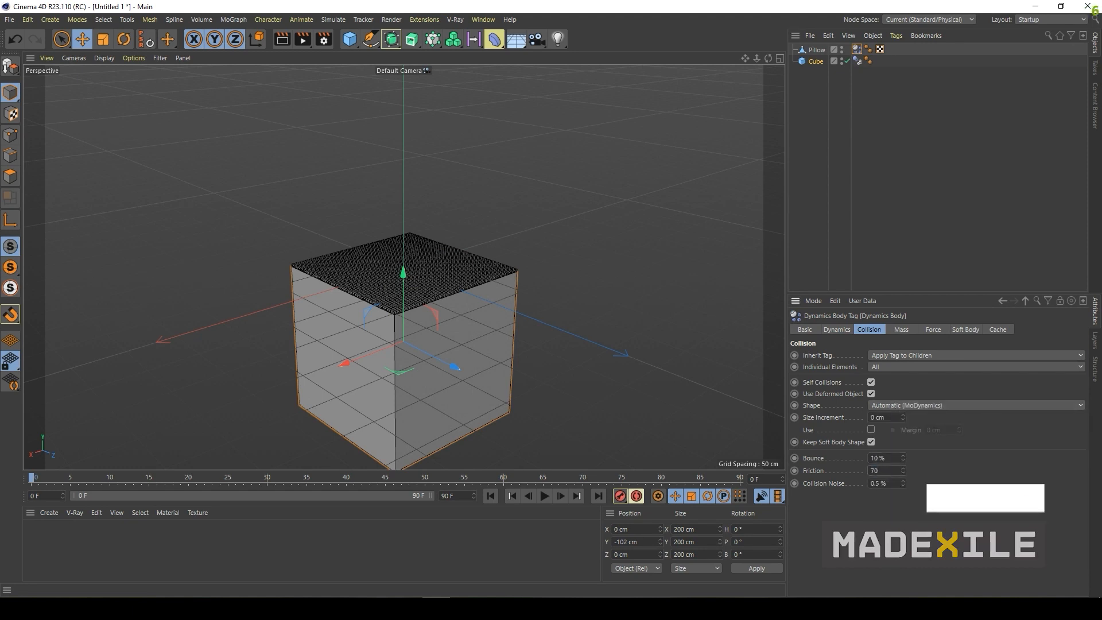
{"action": "left_click", "coordinate": [946, 502]}
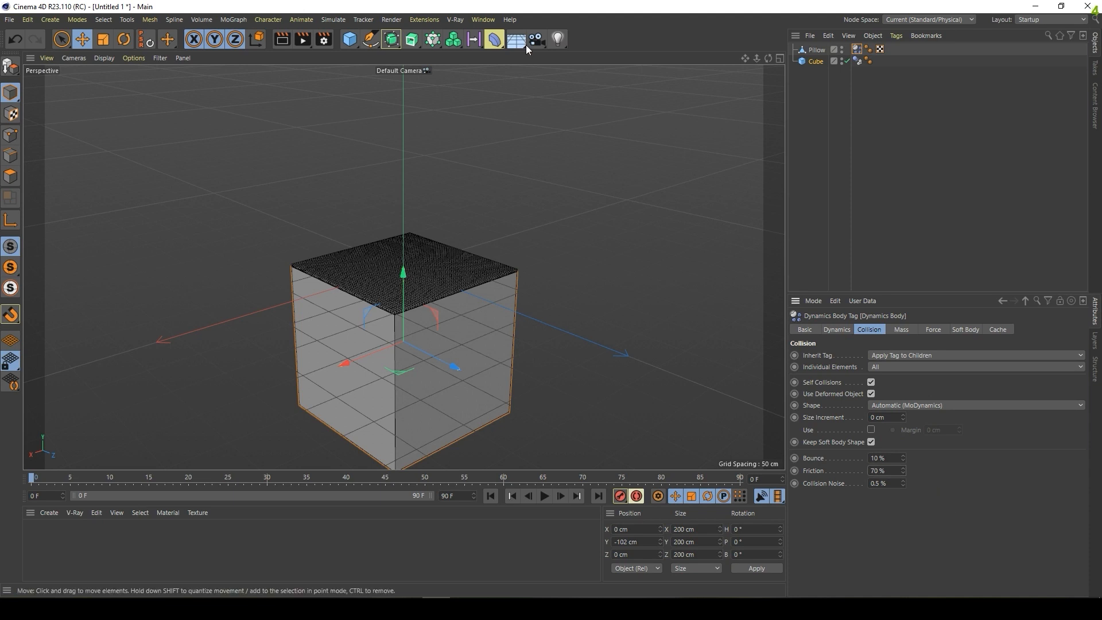
Add a Turbulence force with a scale of 50 % and a strength of 60 cm.
{"action": "left_click", "coordinate": [333, 20]}
{"action": "mouse_move", "coordinate": [351, 96]}
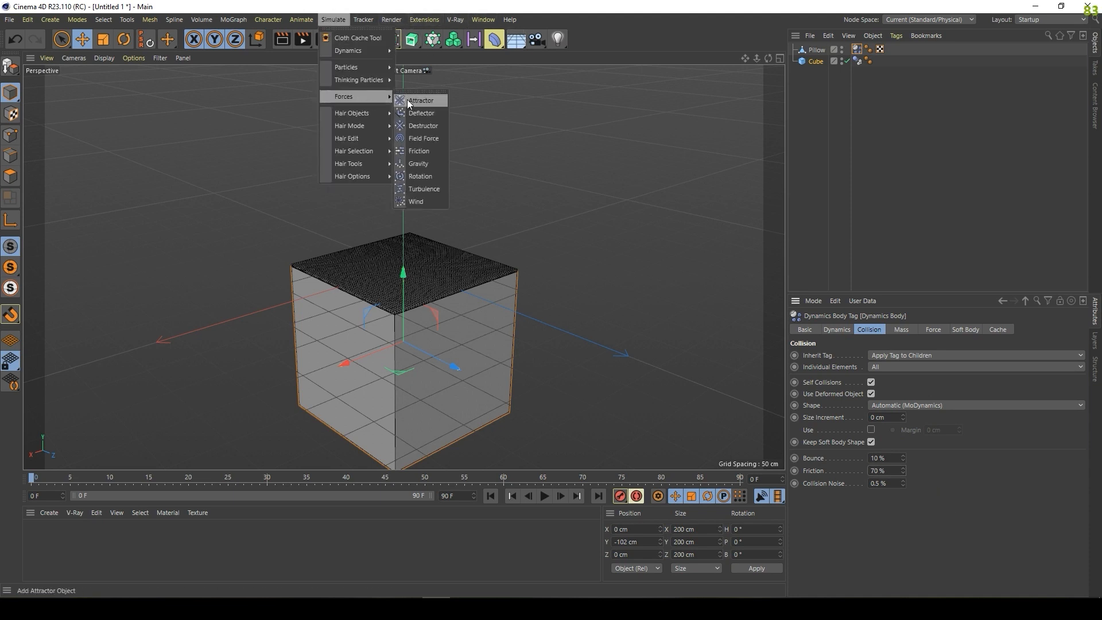
{"action": "left_click", "coordinate": [432, 194]}
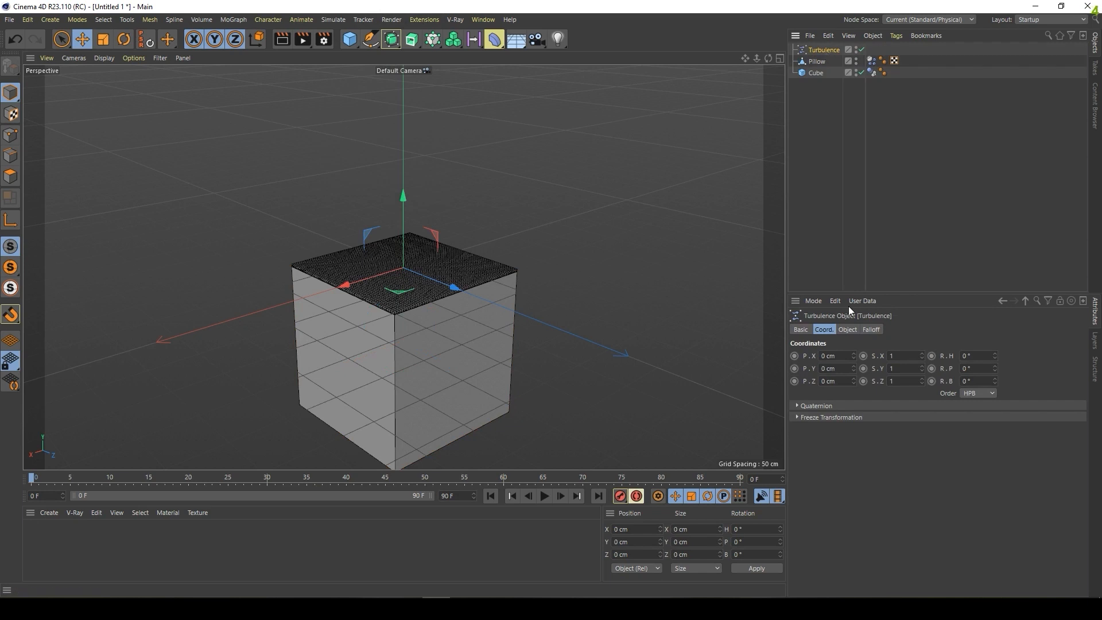
{"action": "left_click", "coordinate": [848, 329]}
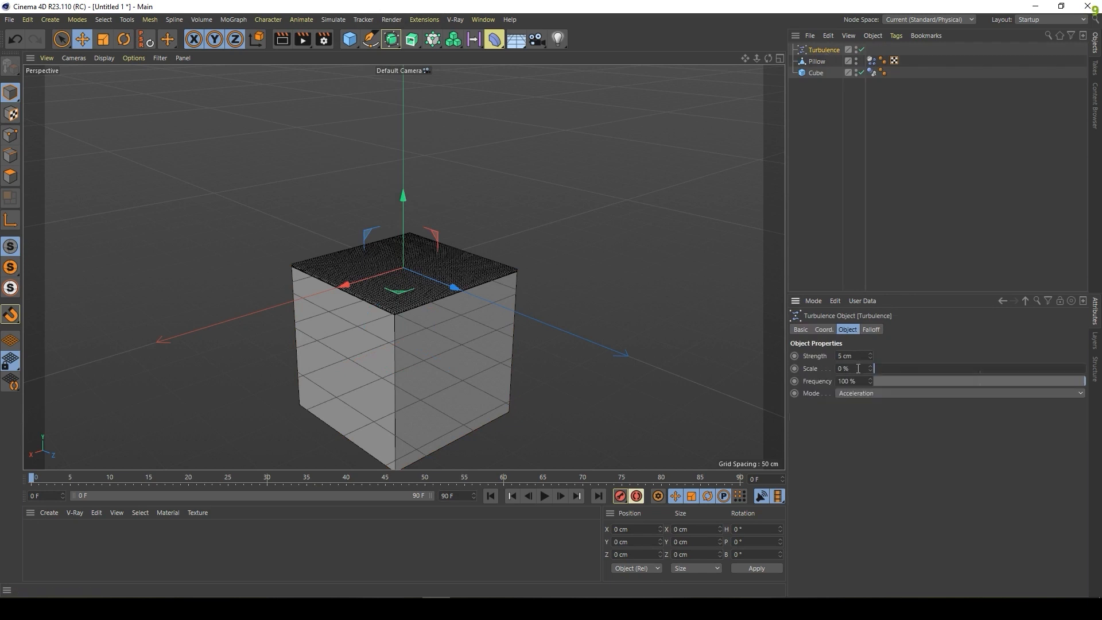
{"action": "left_click", "coordinate": [858, 369]}
{"action": "type", "text": "50"}
{"action": "left_click", "coordinate": [853, 355]}
{"action": "type", "text": "60"}
{"action": "key", "text": "Return"}
Set the Pillow's soft body structural springs to 45 and its shape conservation stiffness to 20.
{"action": "left_click", "coordinate": [872, 60]}
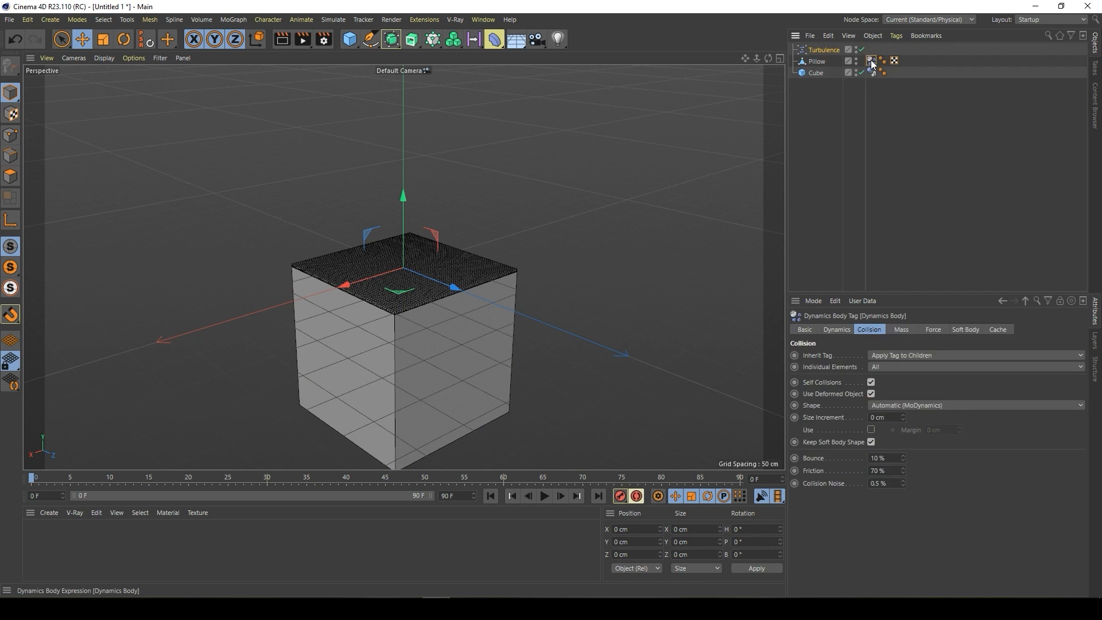
{"action": "left_click", "coordinate": [965, 331]}
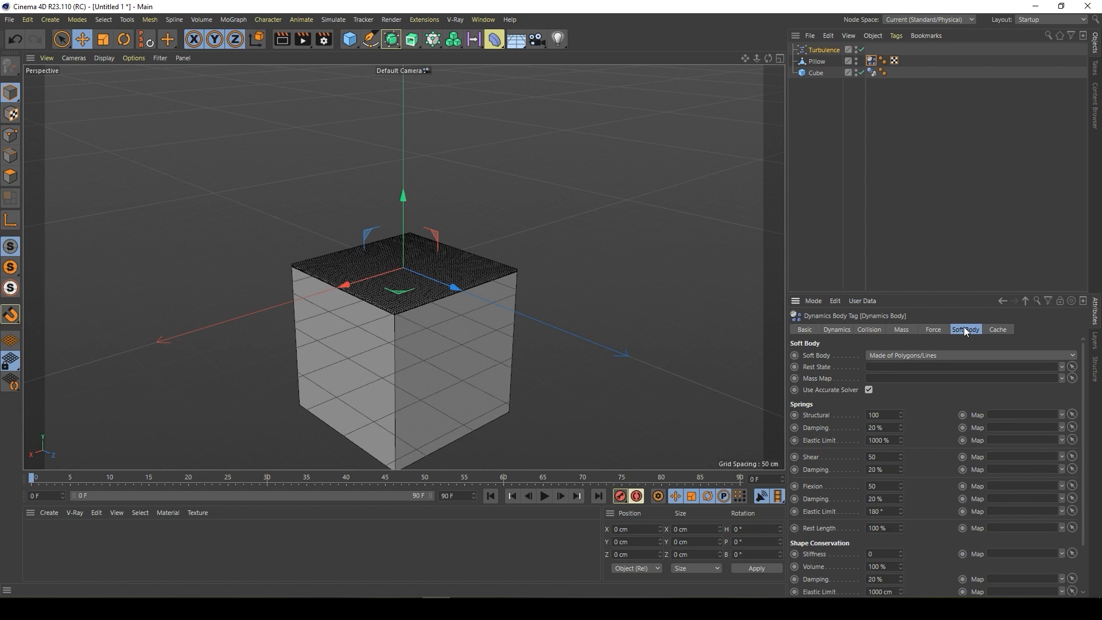
{"action": "double_click", "coordinate": [884, 414]}
{"action": "type", "text": "45"}
{"action": "double_click", "coordinate": [884, 554]}
{"action": "type", "text": "20"}
Bake the Pillow's dynamics to its object cache, play the simulation briefly and return to the first frame.
{"action": "left_click", "coordinate": [998, 330]}
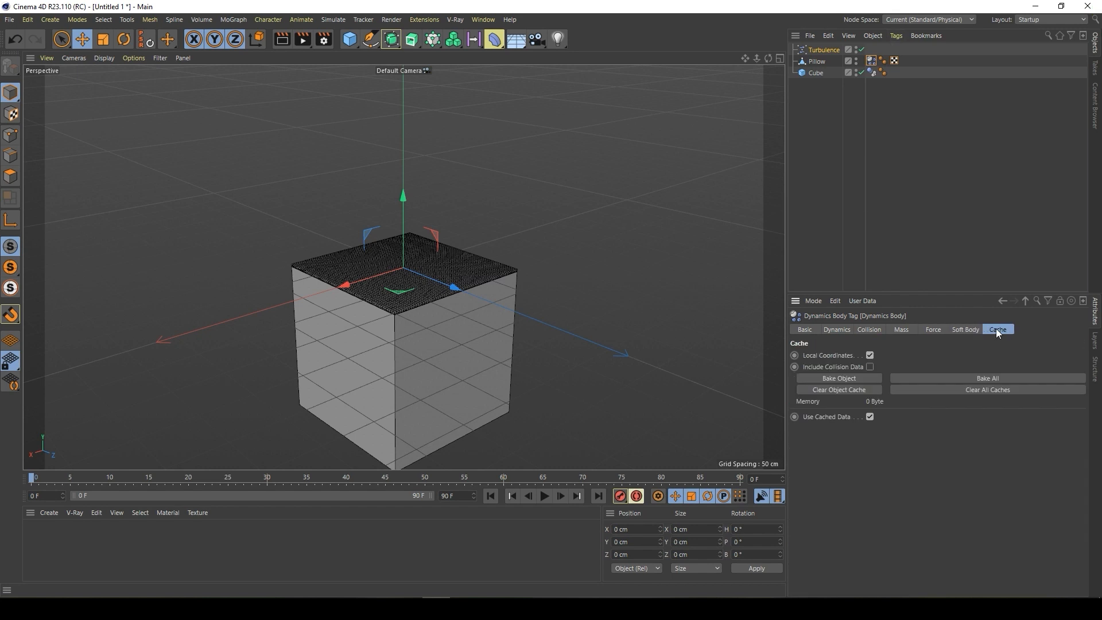
{"action": "left_click", "coordinate": [850, 379]}
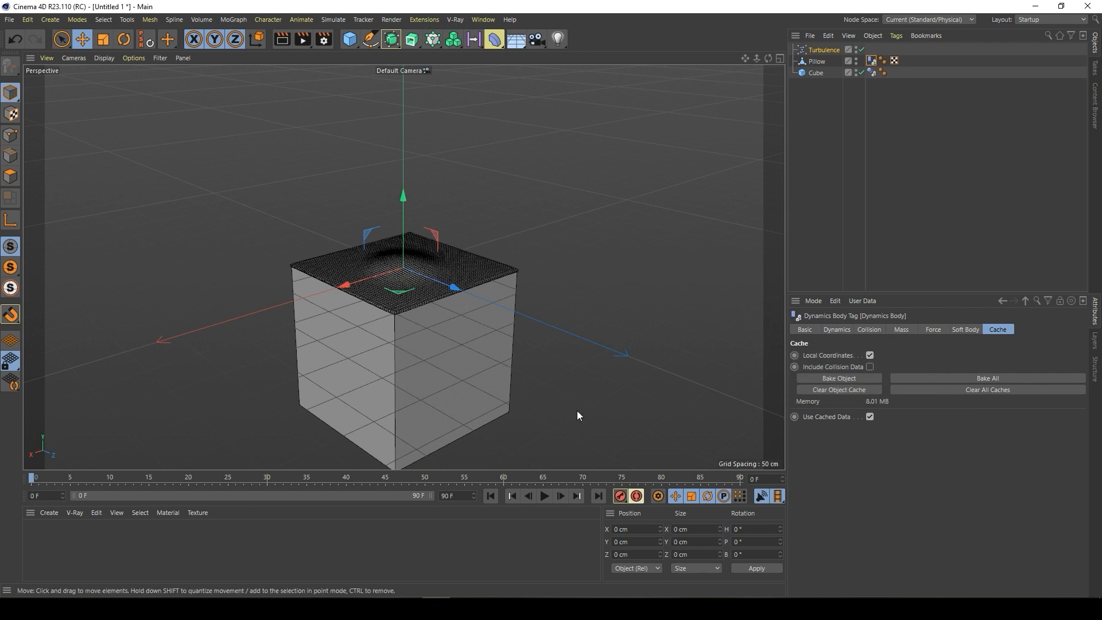
{"action": "left_click", "coordinate": [544, 496]}
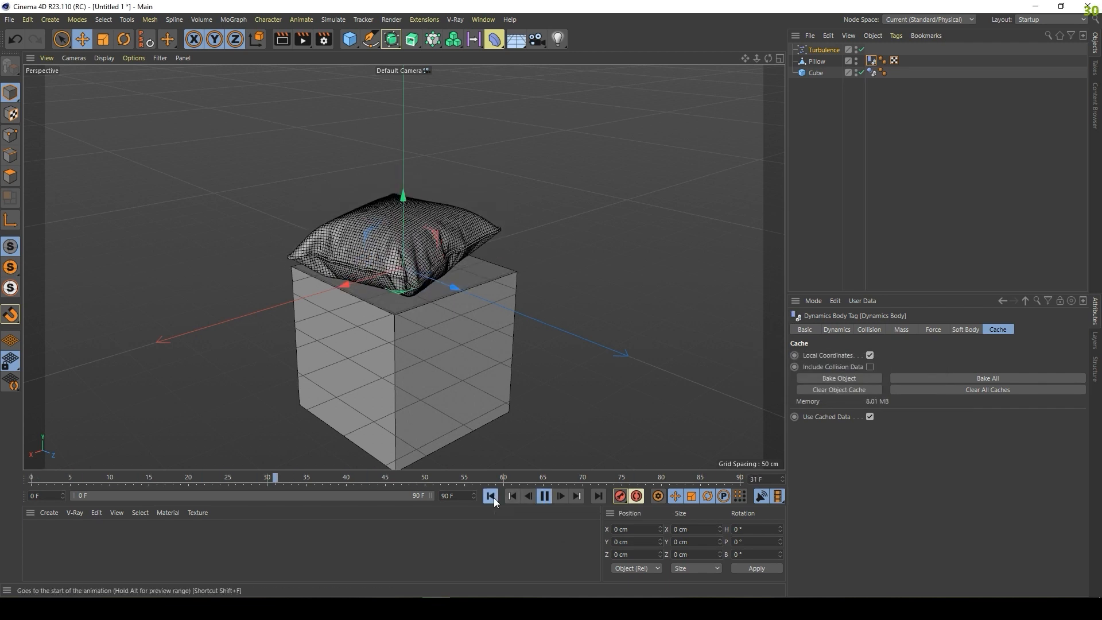
{"action": "left_click", "coordinate": [544, 496]}
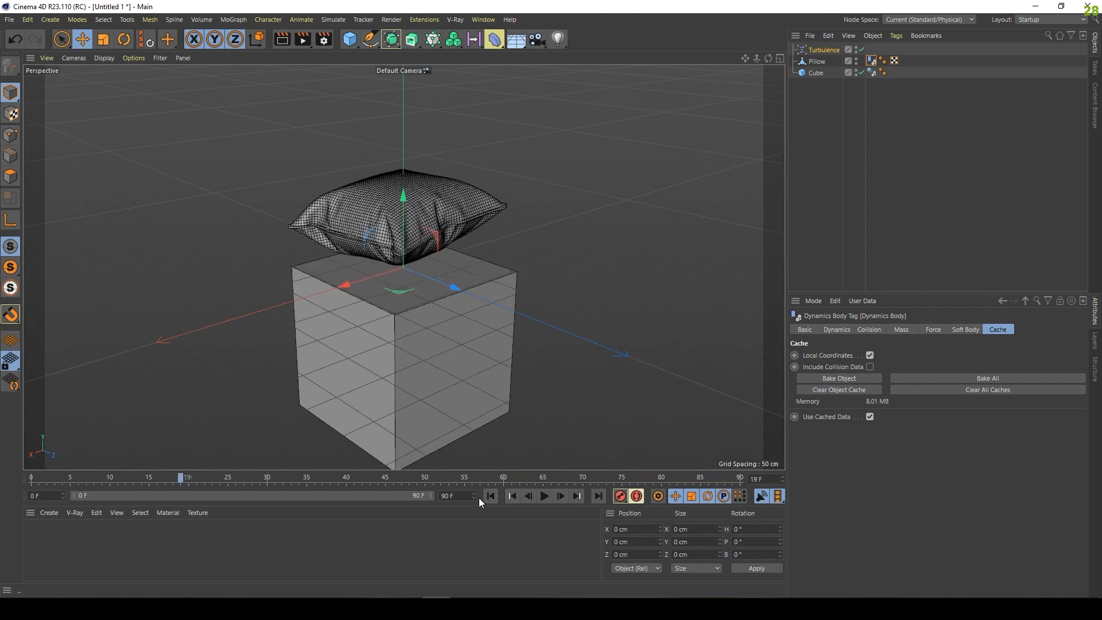
{"action": "left_click", "coordinate": [491, 497]}
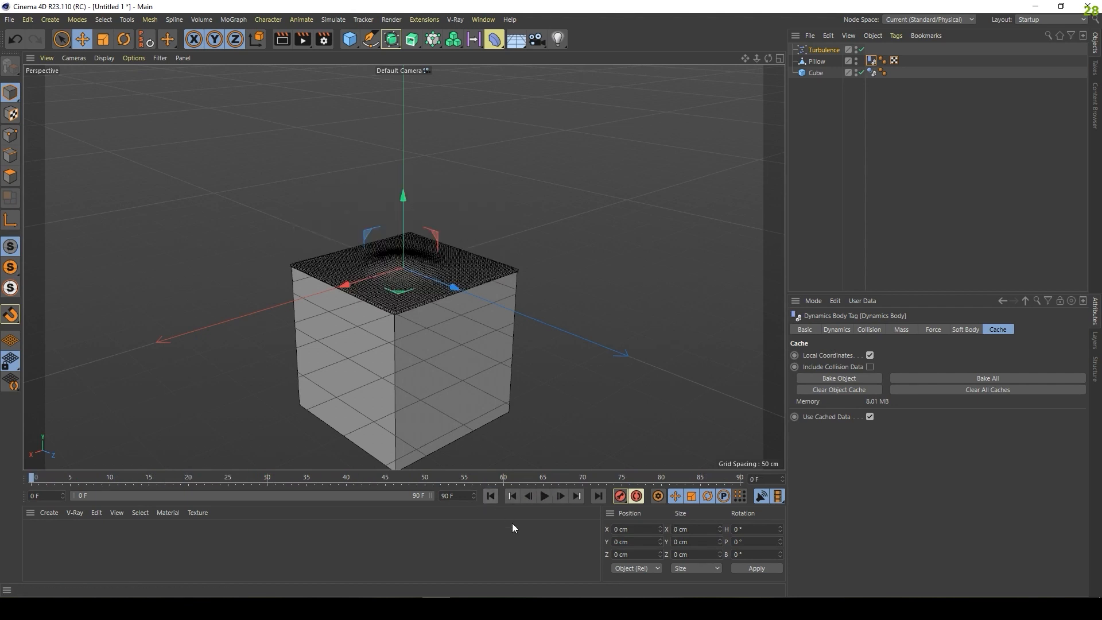
In a second timeline, bake the Pillow from frame 0 to 90 as a copy with PLA included, then close the timeline.
{"action": "left_click", "coordinate": [476, 18]}
{"action": "mouse_move", "coordinate": [542, 336]}
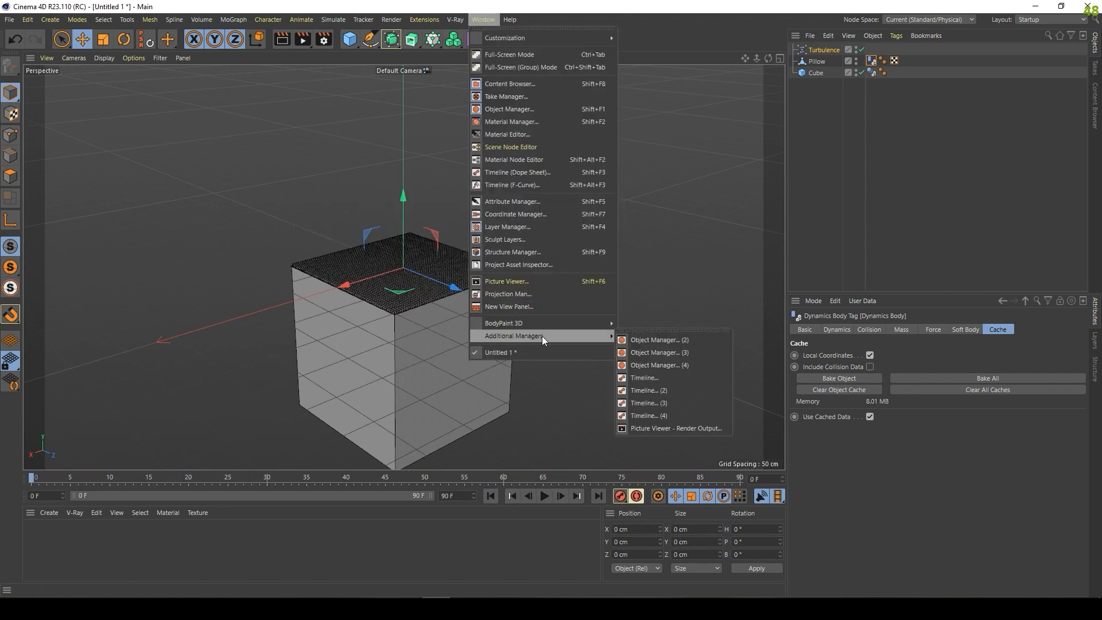
{"action": "left_click", "coordinate": [663, 391]}
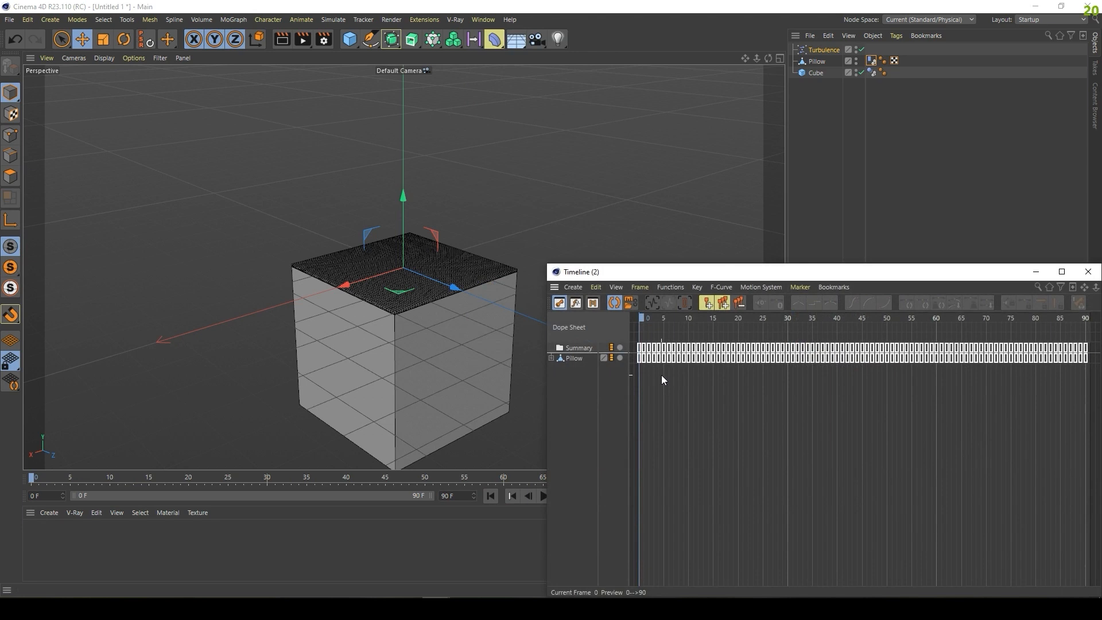
{"action": "left_click", "coordinate": [572, 357]}
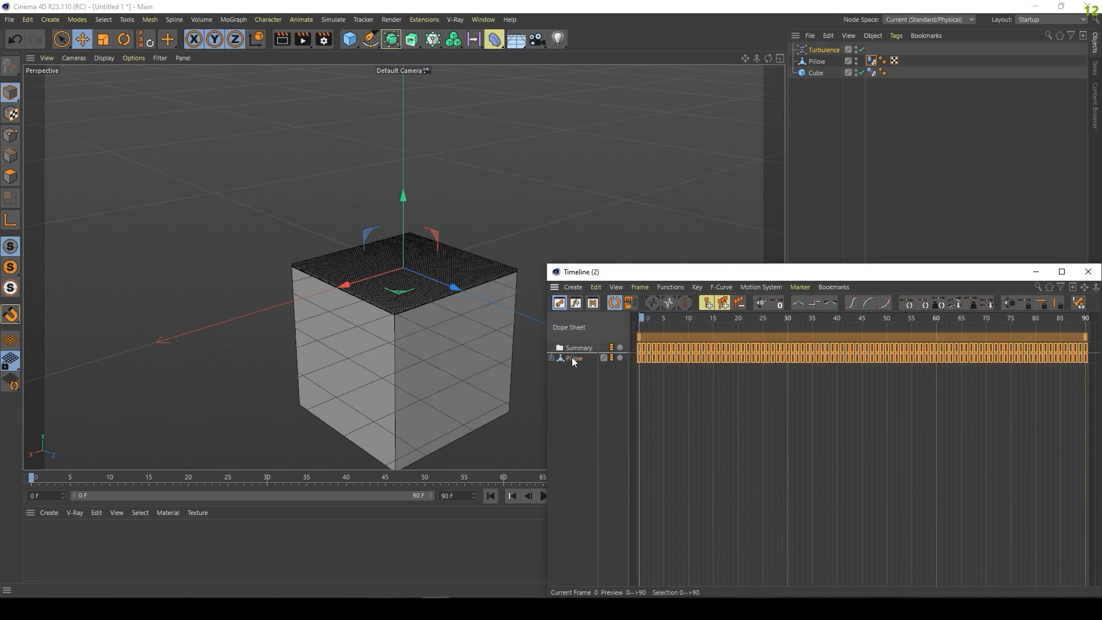
{"action": "left_click", "coordinate": [666, 286]}
{"action": "left_click", "coordinate": [689, 349]}
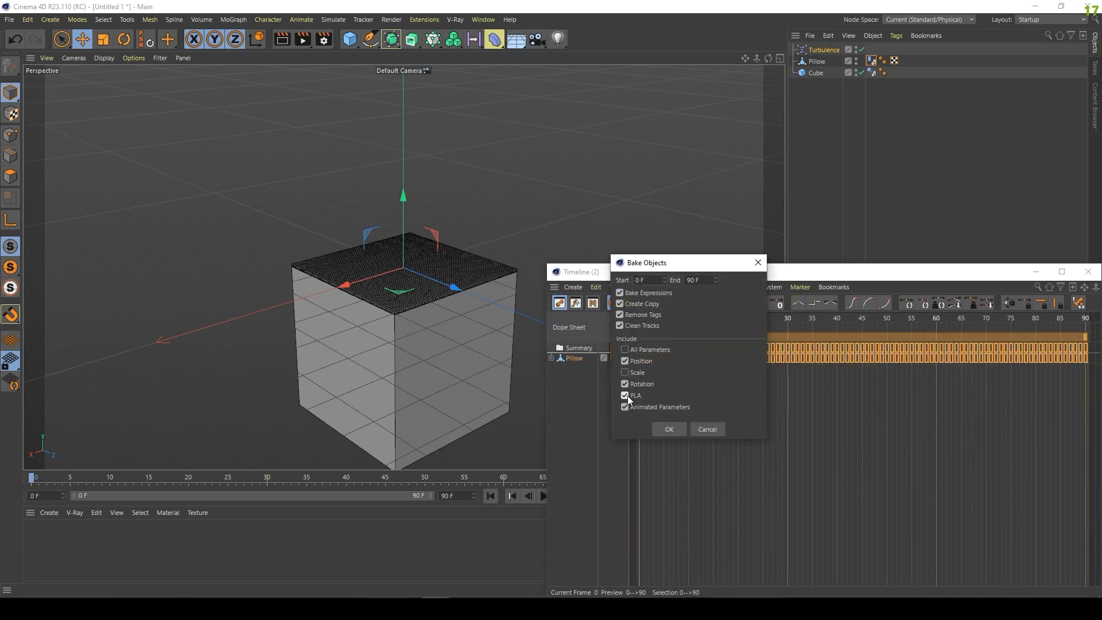
{"action": "left_click", "coordinate": [669, 429]}
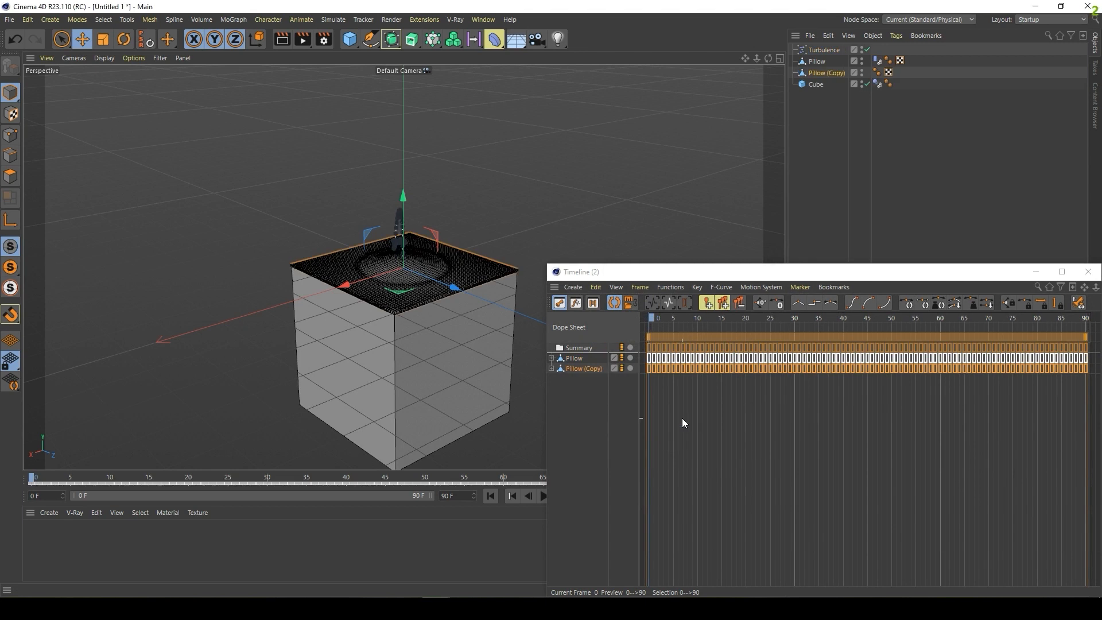
{"action": "left_click", "coordinate": [1088, 271]}
Delete the original Pillow, the Turbulence force and the Cube, keeping only the baked pillow copy.
{"action": "left_click", "coordinate": [812, 62]}
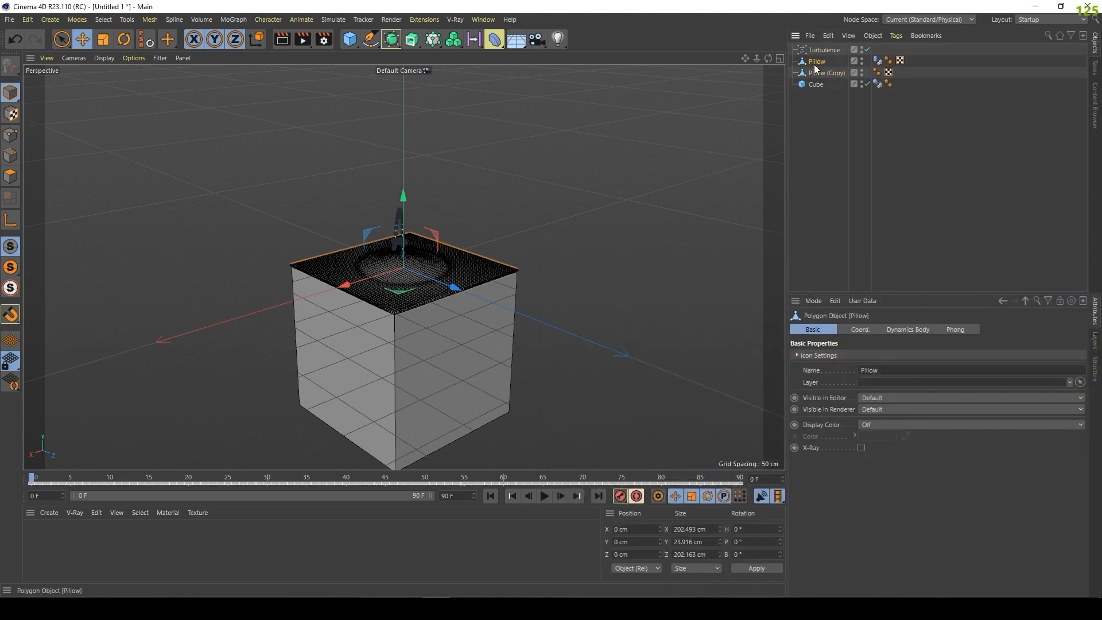
{"action": "key", "text": "Delete"}
{"action": "left_click", "coordinate": [821, 50]}
{"action": "key", "text": "Delete"}
{"action": "key", "text": "Delete"}
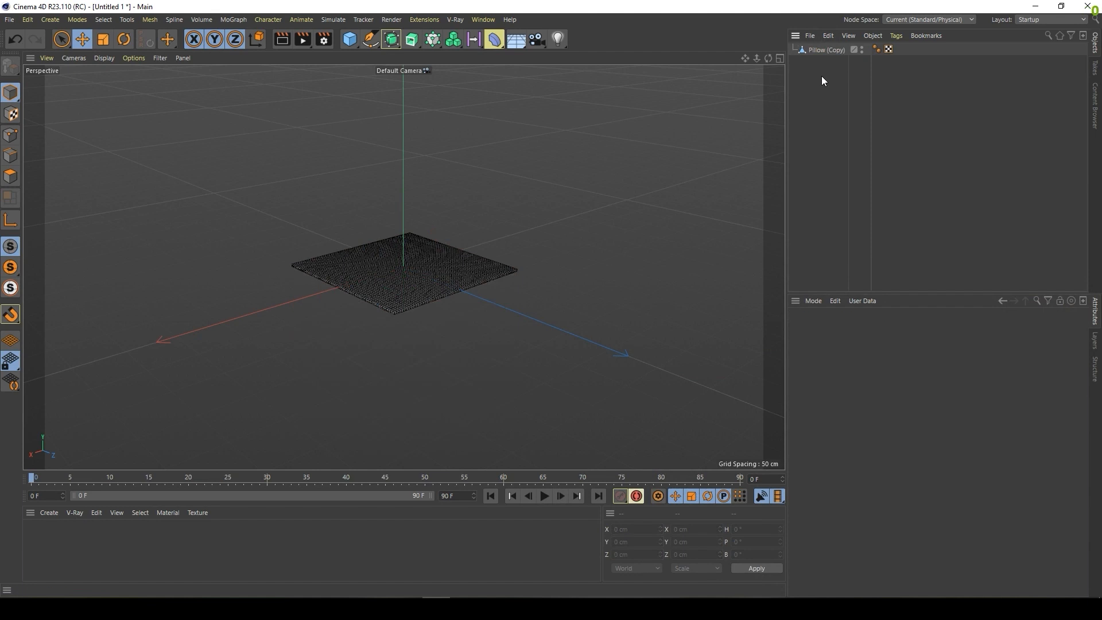
Rename the baked pillow copy to Pillow Turning.
{"action": "left_click", "coordinate": [819, 50]}
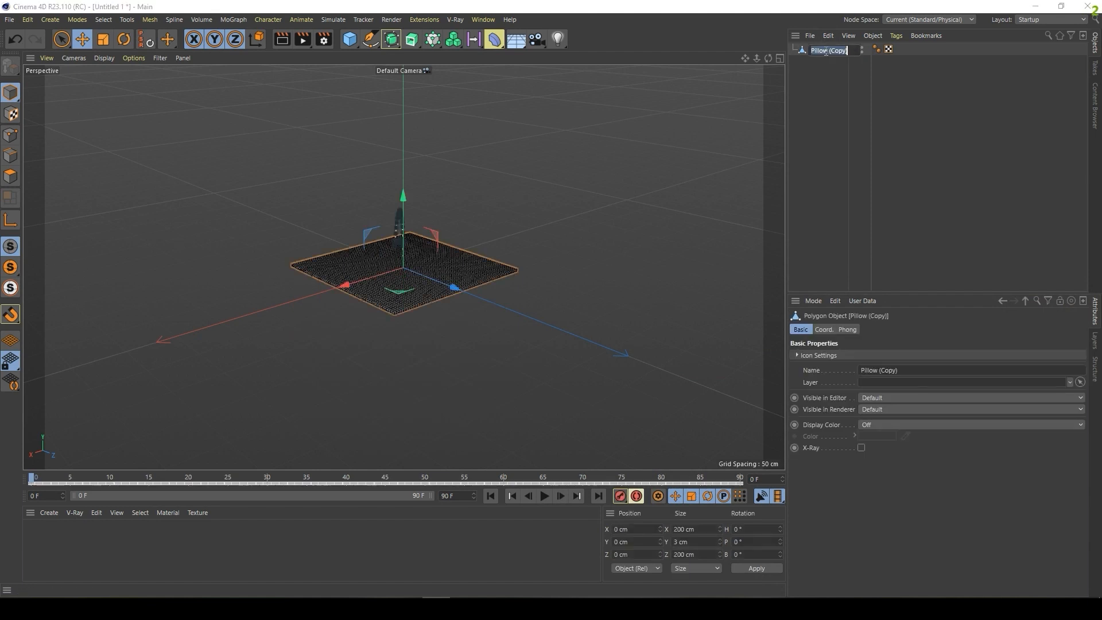
{"action": "double_click", "coordinate": [825, 51]}
{"action": "key", "text": "BackSpace"}
{"action": "key", "text": "BackSpace"}
{"action": "key", "text": "BackSpace"}
{"action": "key", "text": "BackSpace"}
{"action": "key", "text": "BackSpace"}
{"action": "key", "text": "BackSpace"}
{"action": "key", "text": "BackSpace"}
{"action": "type", "text": "Turning"}
{"action": "key", "text": "Return"}
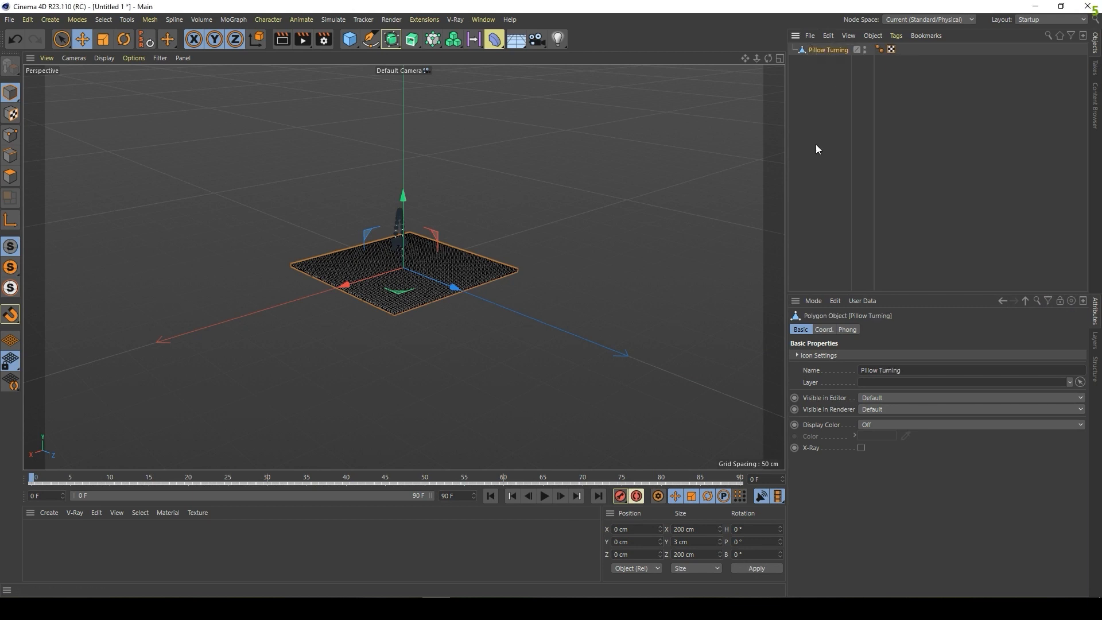
Play the baked Pillow Turning animation to check the motion and return to the first frame.
{"action": "left_click", "coordinate": [545, 497]}
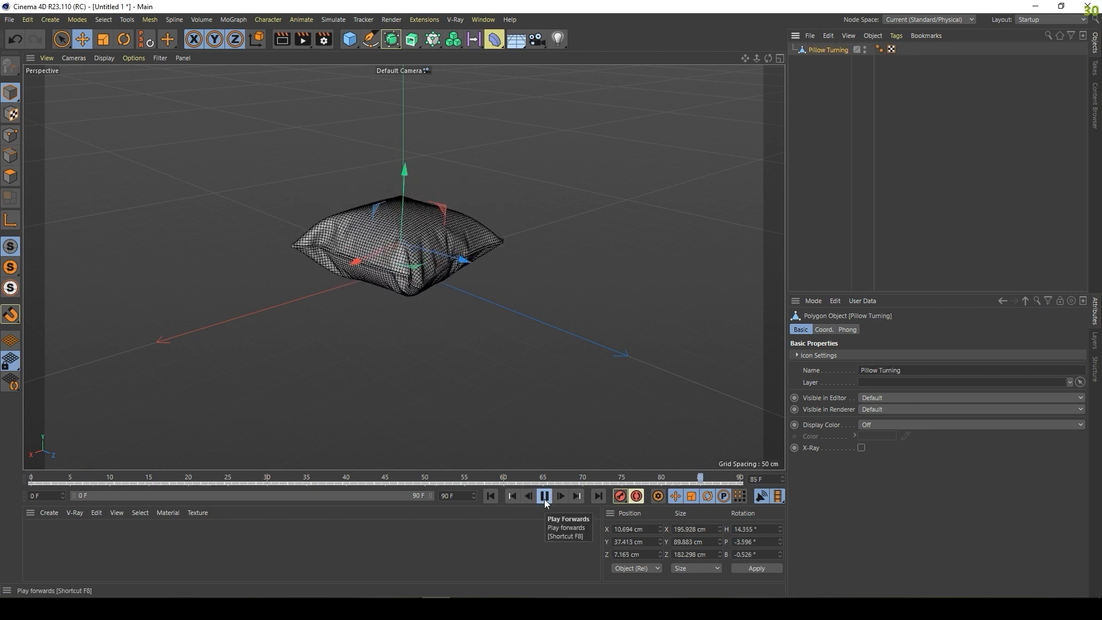
{"action": "left_click", "coordinate": [490, 496]}
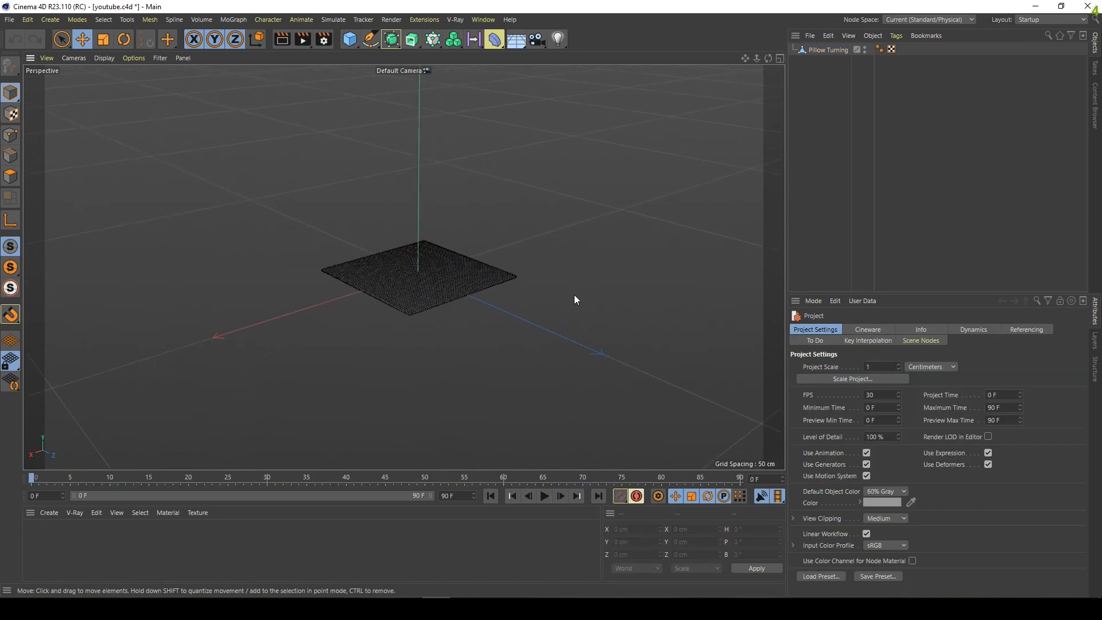
{"action": "left_click", "coordinate": [544, 497]}
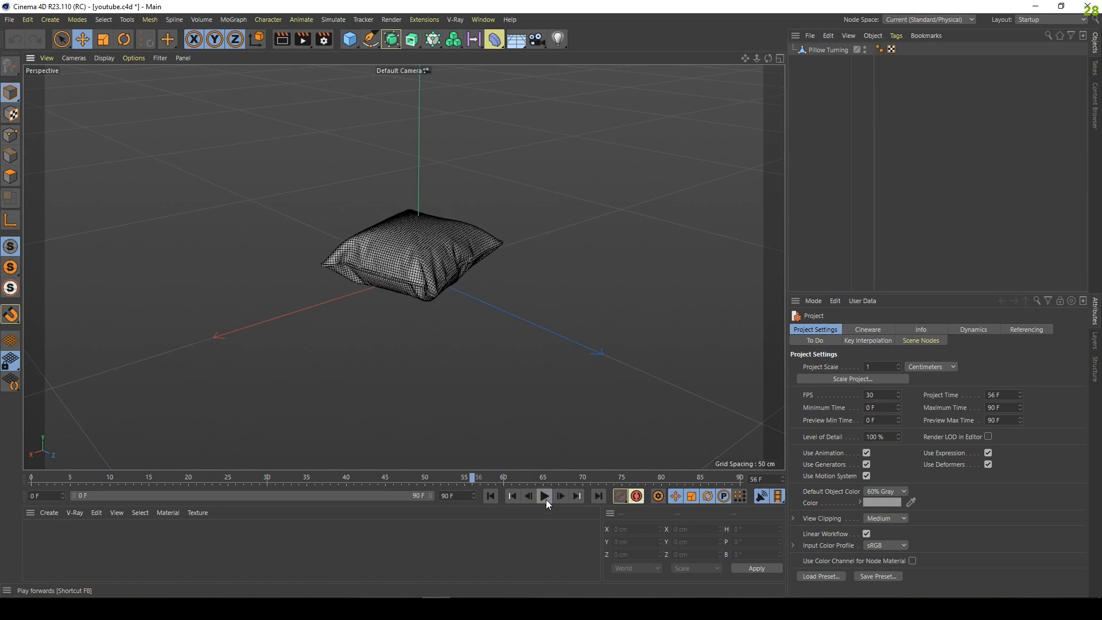
{"action": "left_click", "coordinate": [491, 496]}
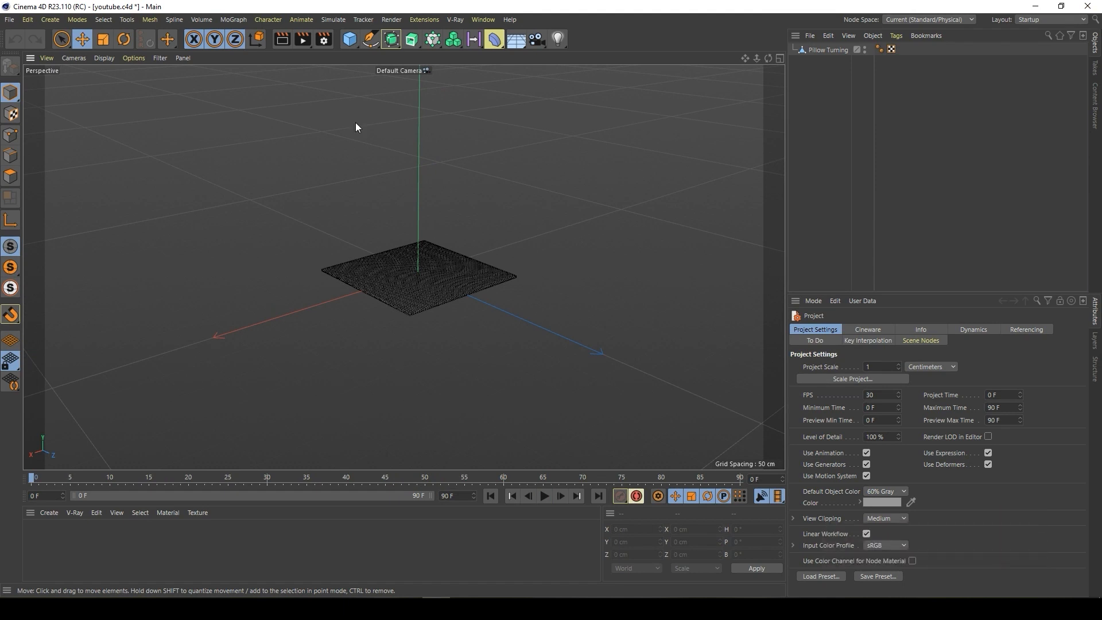
Add a Plane object to the scene with the baked pillow.
{"action": "left_click", "coordinate": [353, 43]}
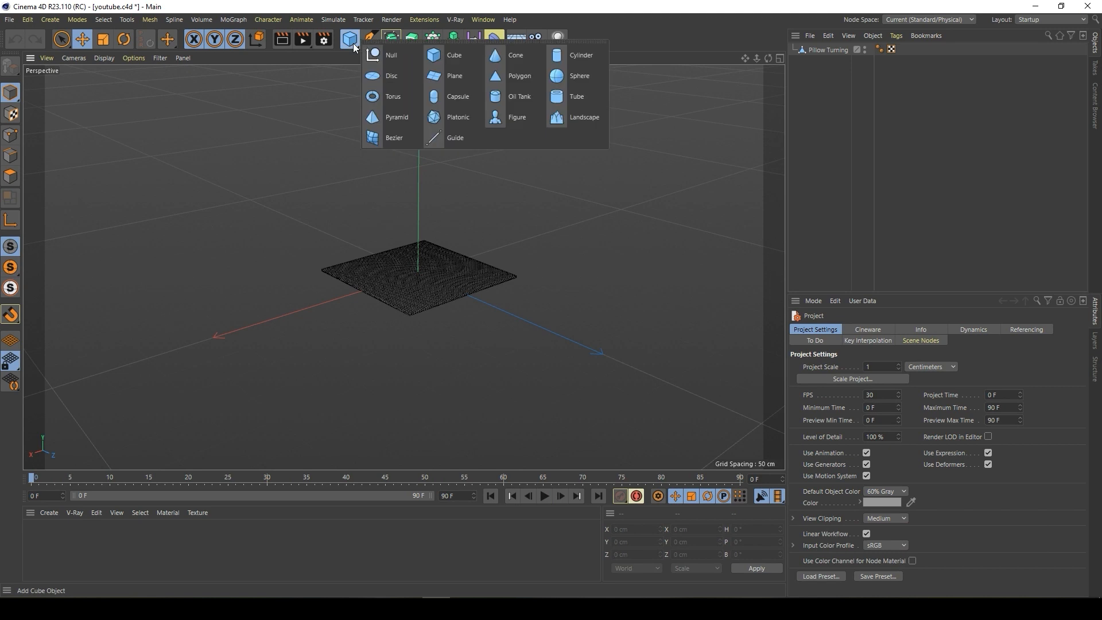
{"action": "left_click", "coordinate": [441, 81]}
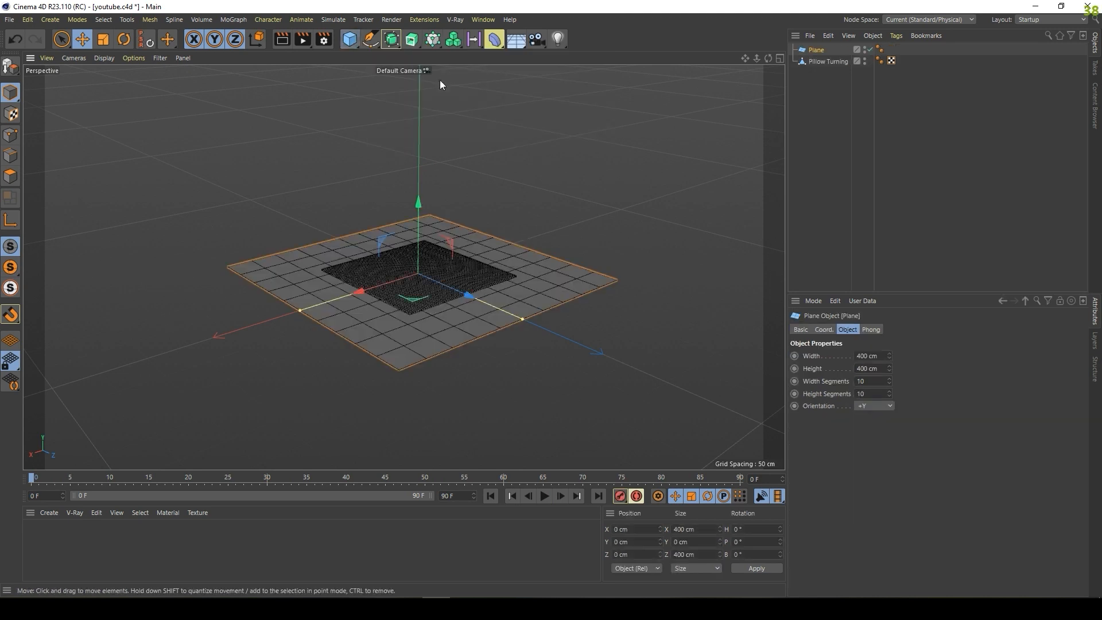
Set the plane's width segments and height segments to 50 each.
{"action": "left_click", "coordinate": [872, 381]}
{"action": "type", "text": "50"}
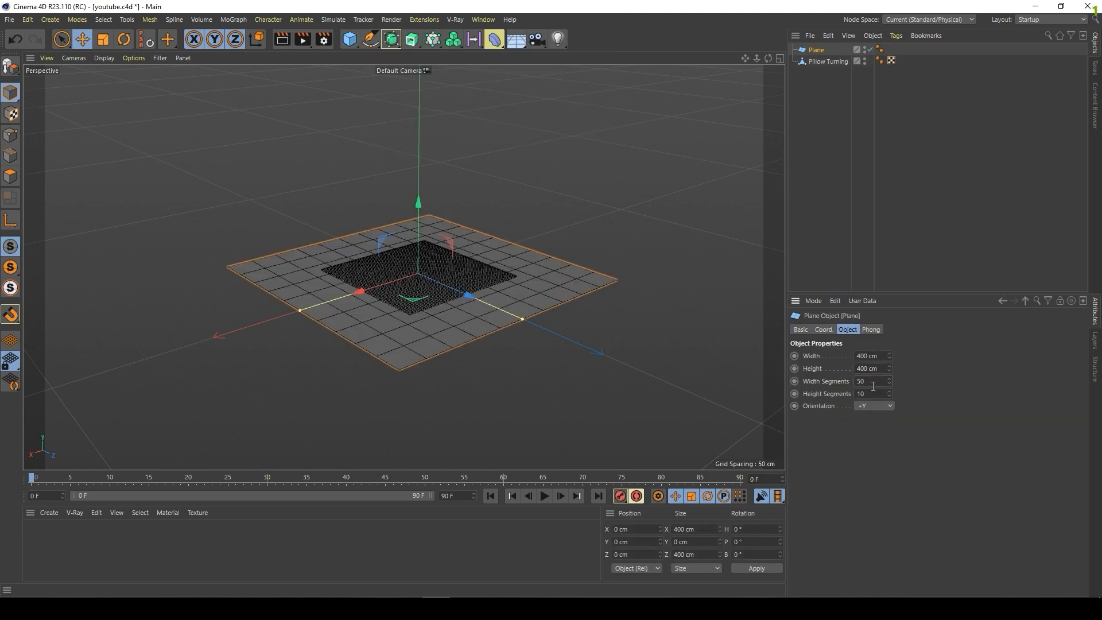
{"action": "key", "text": "Tab"}
{"action": "type", "text": "50"}
{"action": "key", "text": "Return"}
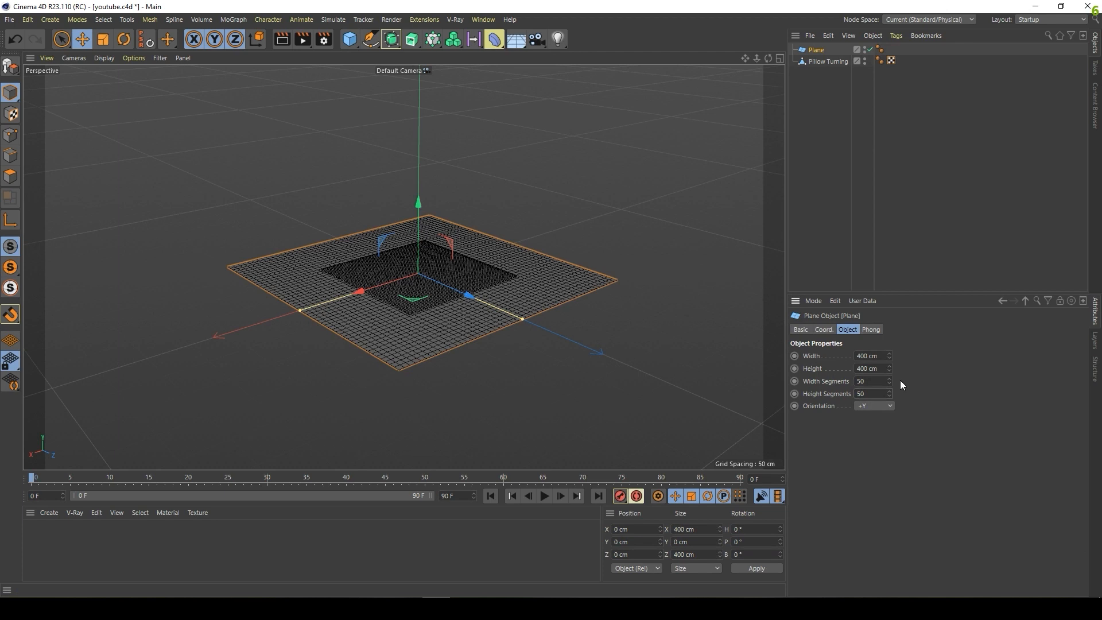
Set the plane's width and height to 800 cm each.
{"action": "left_click", "coordinate": [867, 356]}
{"action": "type", "text": "800cm"}
{"action": "key", "text": "Tab"}
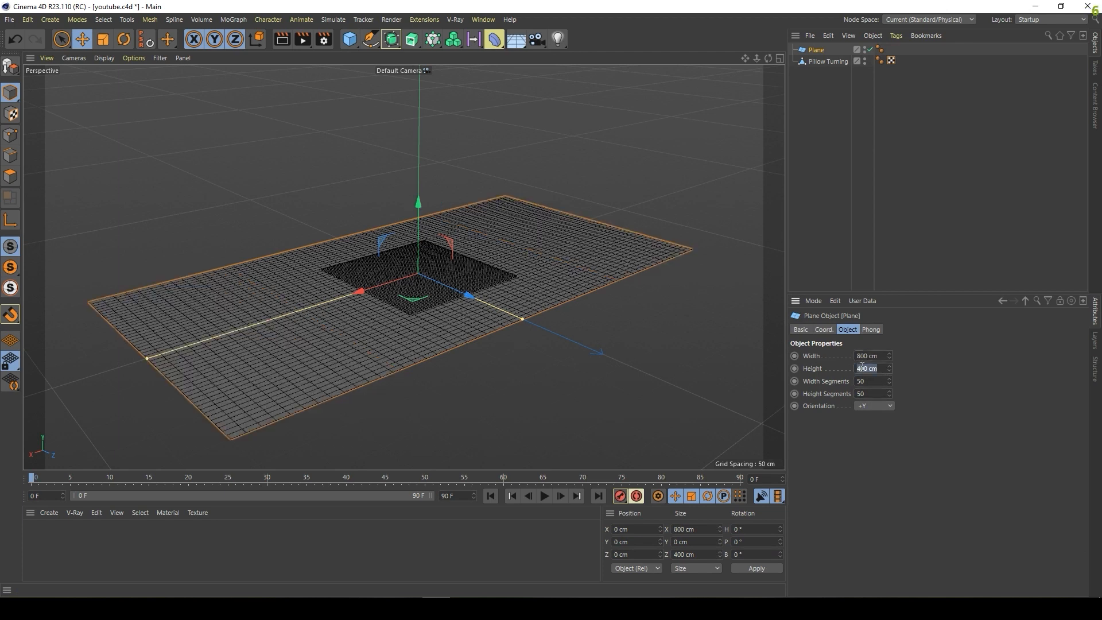
{"action": "type", "text": "800"}
{"action": "key", "text": "Return"}
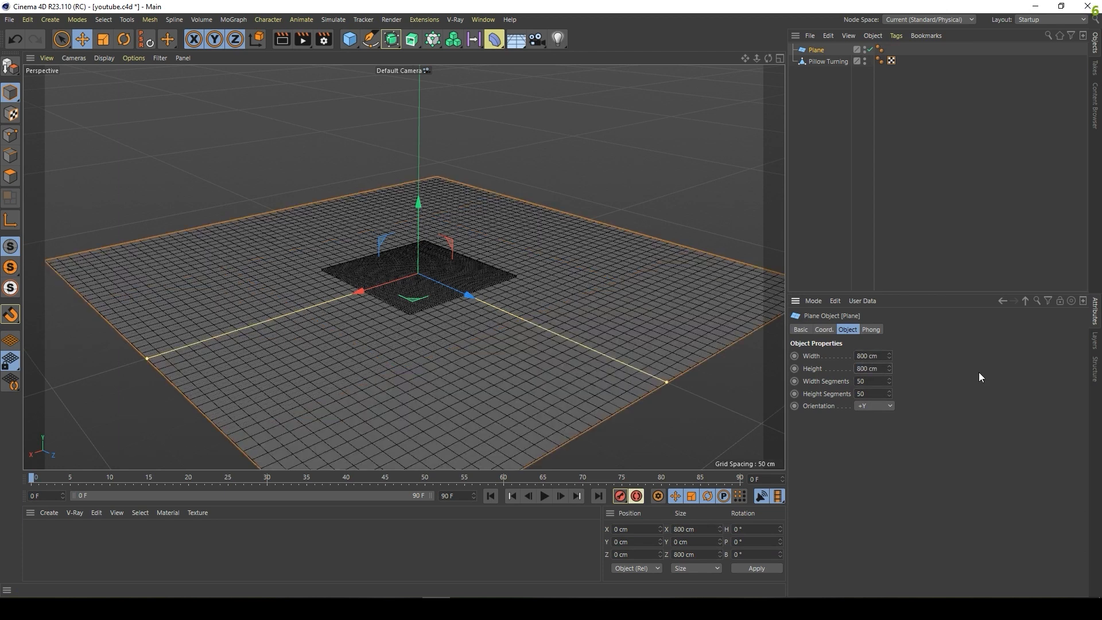
Enlarge the plane to a width and height of 1500 cm.
{"action": "left_click_drag", "start_coordinate": [872, 356], "coordinate": [838, 359]}
{"action": "type", "text": "1500"}
{"action": "key", "text": "Tab"}
{"action": "type", "text": "1500"}
{"action": "key", "text": "Return"}
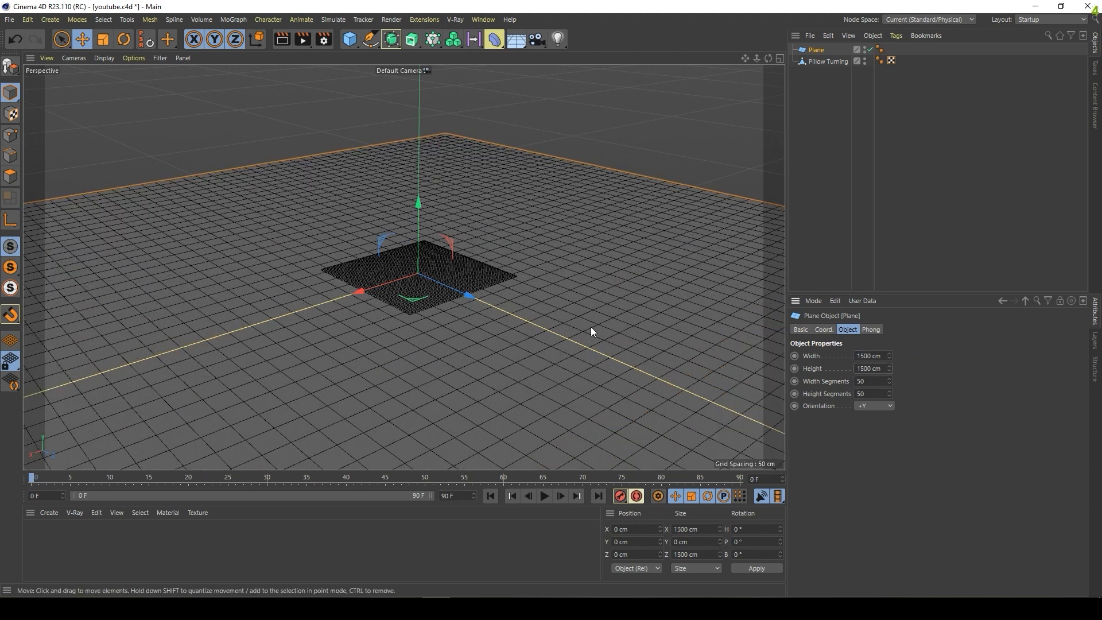
Reorder the objects so the Plane sits below Pillow Turning in the hierarchy.
{"action": "left_click", "coordinate": [824, 164]}
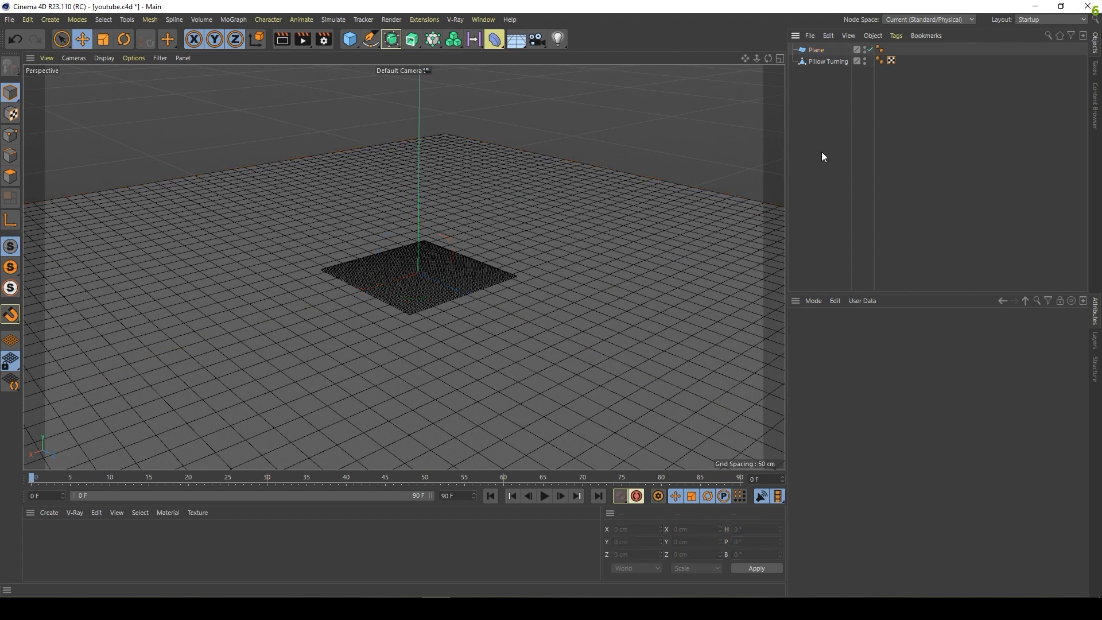
{"action": "left_click_drag", "start_coordinate": [816, 50], "coordinate": [818, 166]}
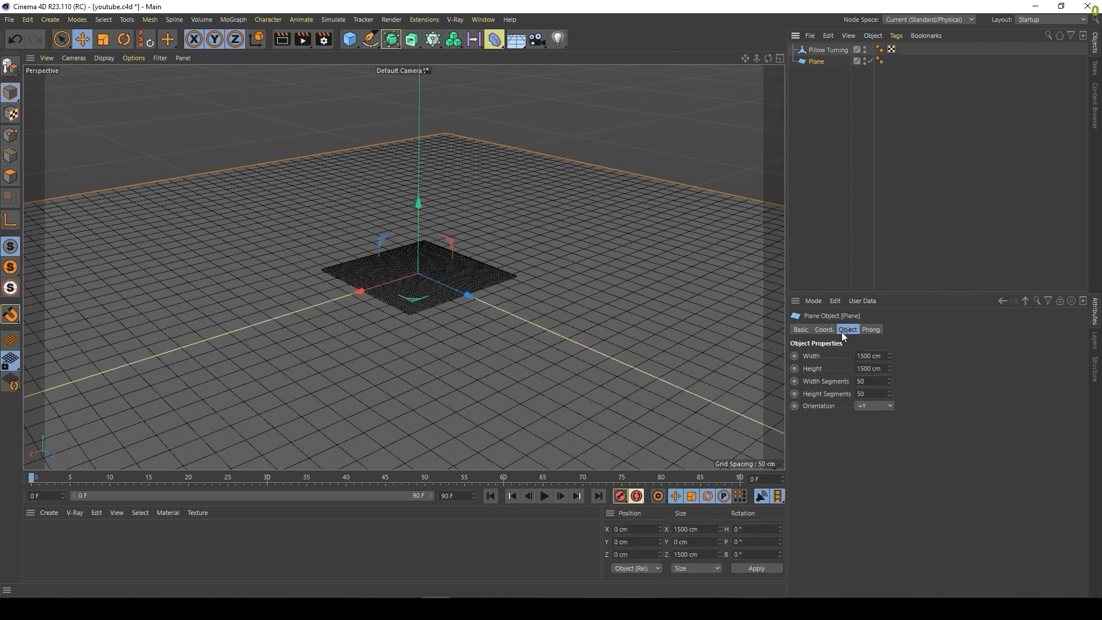
{"action": "left_click", "coordinate": [802, 331]}
{"action": "left_click", "coordinate": [826, 330]}
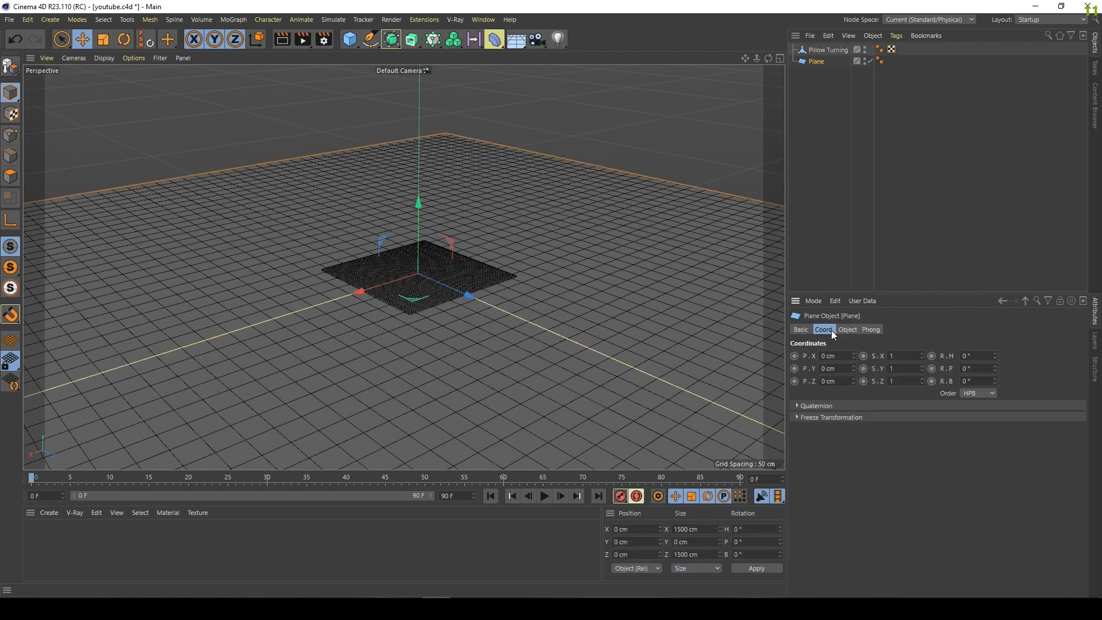
{"action": "left_click", "coordinate": [852, 330]}
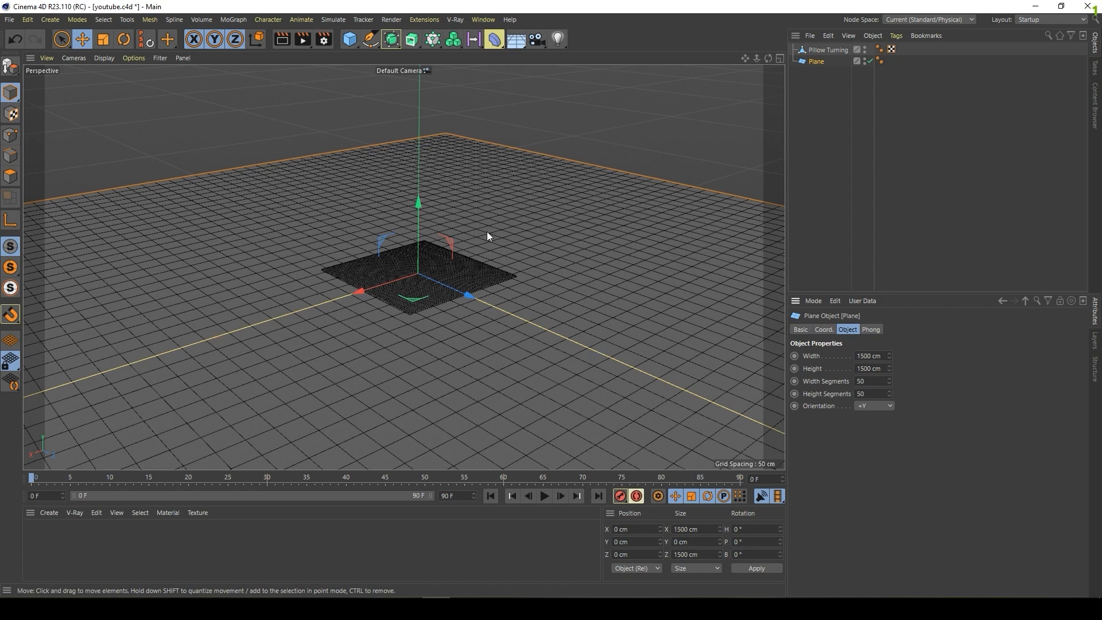
Slide the plane along the floor to about X -11 cm and Z -278 cm, keeping it under the pillow.
{"action": "left_click_drag", "start_coordinate": [487, 232], "coordinate": [505, 249], "text": "alt"}
{"action": "middle_click_drag", "start_coordinate": [505, 250], "coordinate": [544, 205], "text": "alt"}
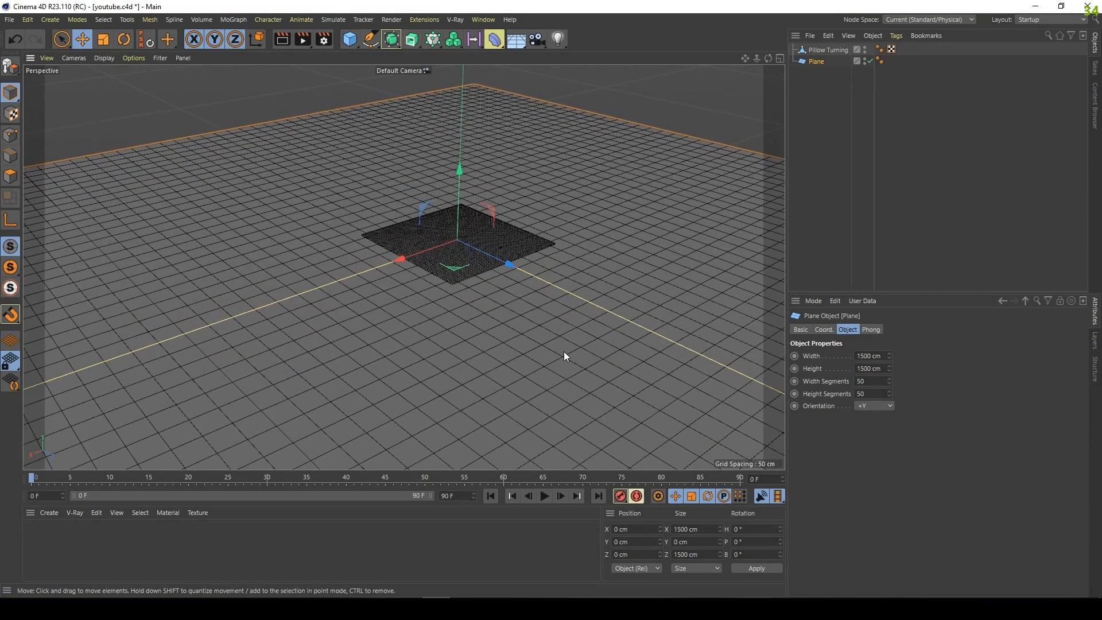
{"action": "left_click_drag", "start_coordinate": [505, 259], "coordinate": [395, 199]}
{"action": "mouse_move", "coordinate": [285, 206]}
{"action": "left_mouse_down"}
{"action": "mouse_move", "coordinate": [334, 185]}
{"action": "mouse_move", "coordinate": [287, 189]}
{"action": "left_mouse_up"}
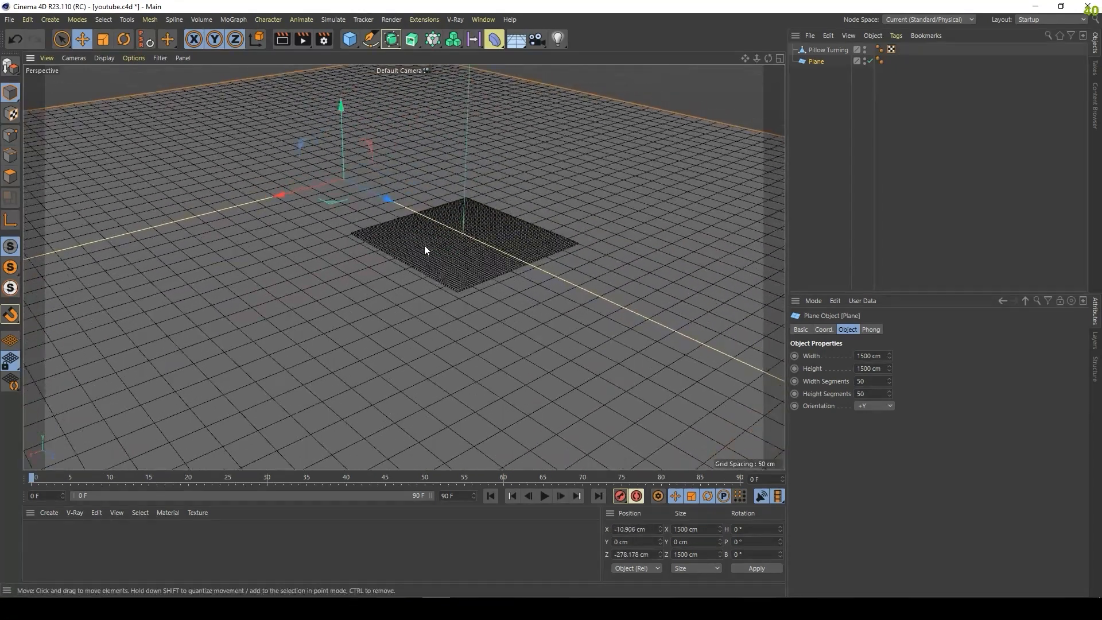
{"action": "left_click_drag", "start_coordinate": [425, 250], "coordinate": [359, 267], "text": "alt"}
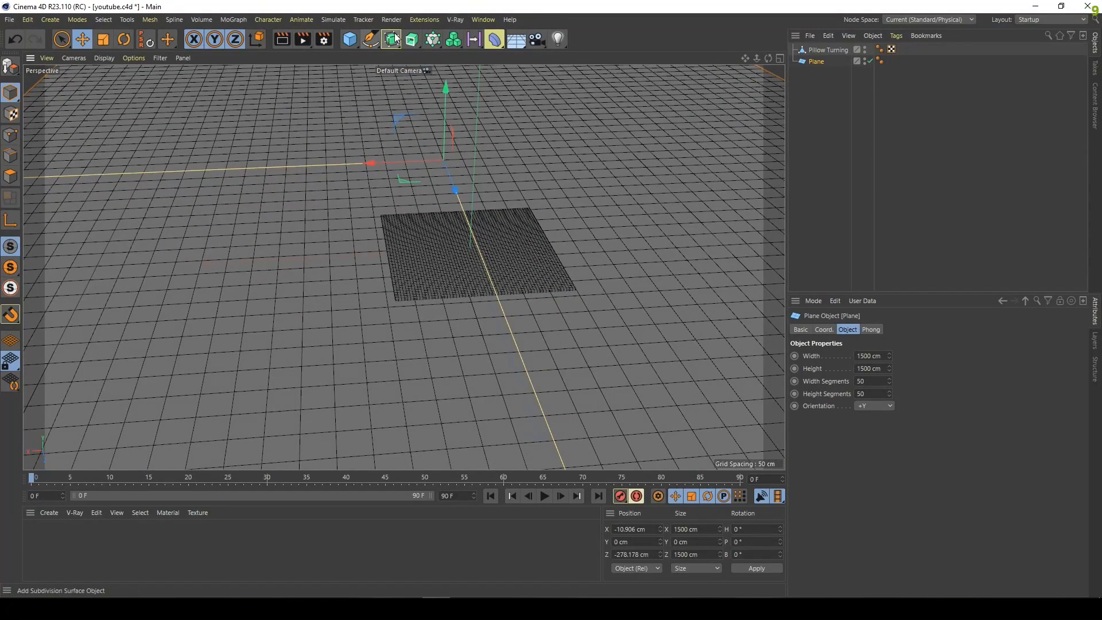
Add a V-Ray Physical Camera to the scene.
{"action": "left_click", "coordinate": [456, 20]}
{"action": "mouse_move", "coordinate": [505, 140]}
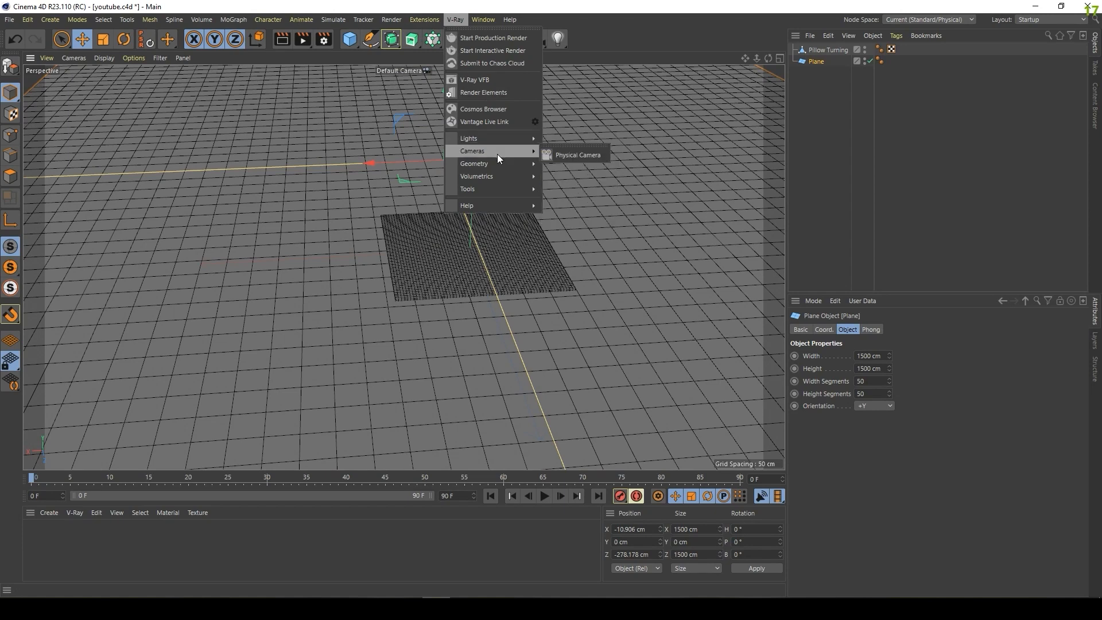
{"action": "left_click", "coordinate": [558, 154]}
{"action": "scroll", "coordinate": [587, 205], "scroll_direction": "down", "scroll_amount": 5}
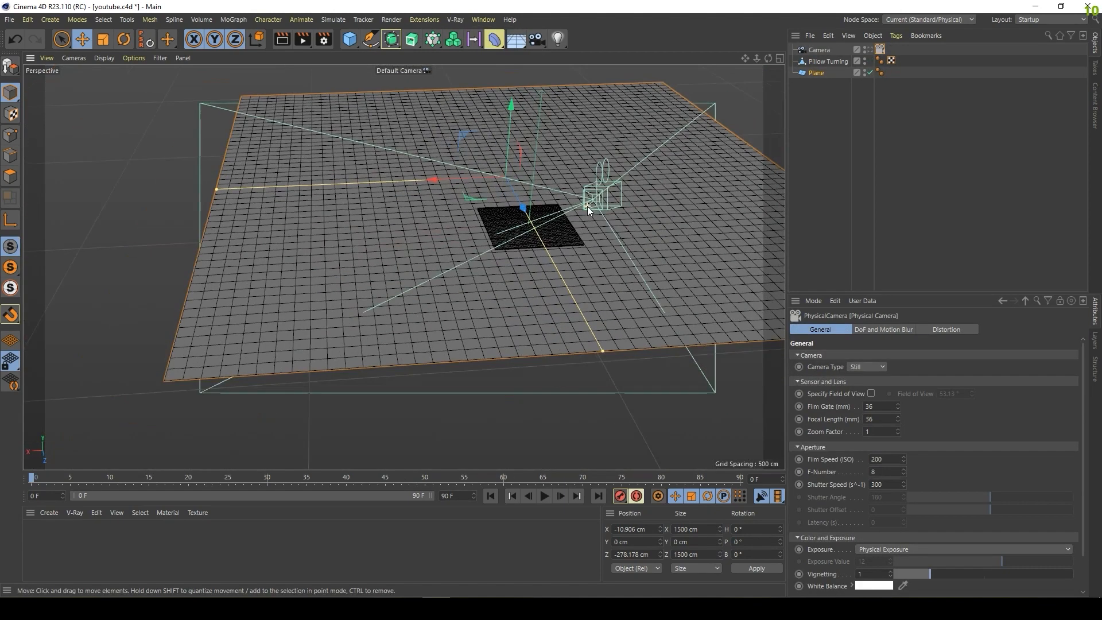
{"action": "scroll", "coordinate": [588, 206], "scroll_direction": "up", "scroll_amount": 1}
Look through the new camera, frame the pillow from an angle above it, and return to the default view.
{"action": "left_click", "coordinate": [868, 51]}
{"action": "scroll", "coordinate": [573, 225], "scroll_direction": "up", "scroll_amount": 2}
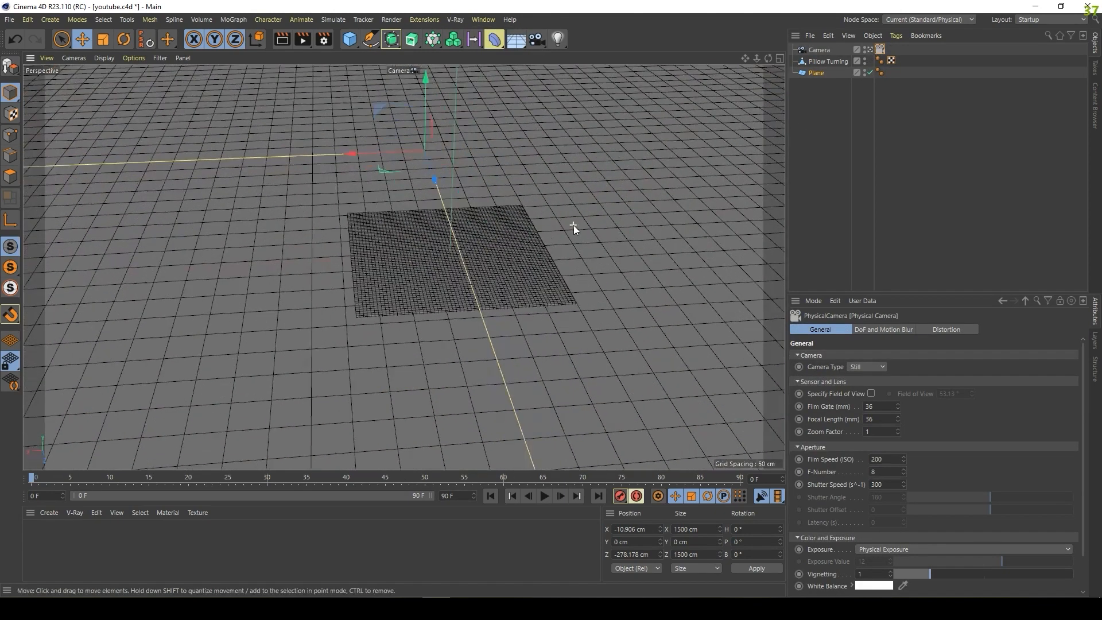
{"action": "middle_click_drag", "start_coordinate": [536, 242], "coordinate": [566, 225], "text": "alt"}
{"action": "scroll", "coordinate": [562, 251], "scroll_direction": "up", "scroll_amount": 1}
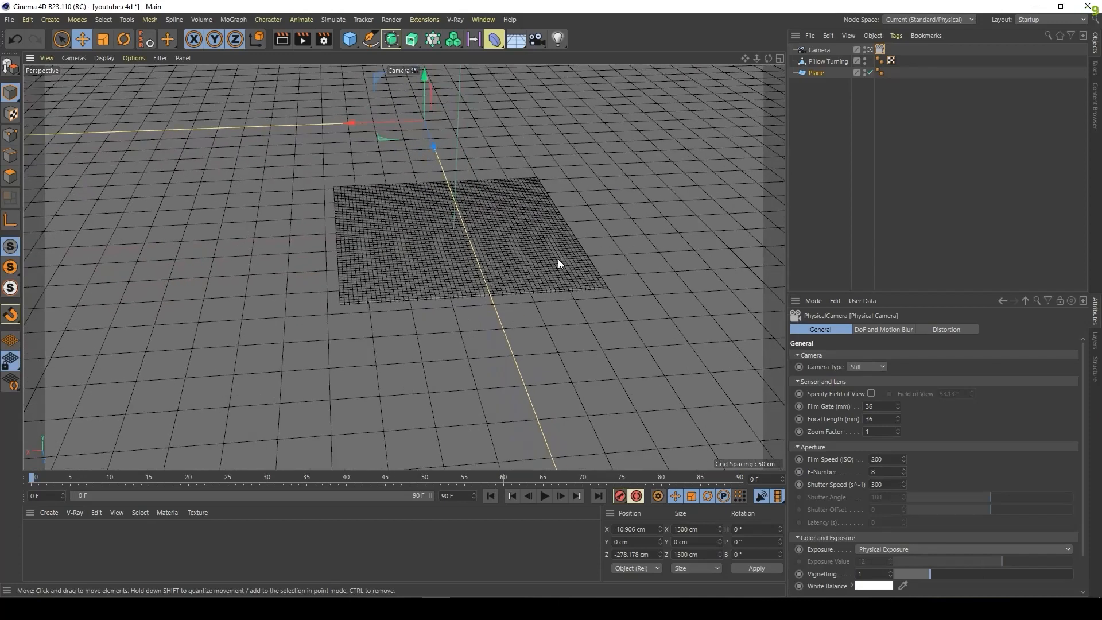
{"action": "left_click_drag", "start_coordinate": [558, 259], "coordinate": [583, 246], "text": "alt"}
{"action": "middle_click_drag", "start_coordinate": [584, 247], "coordinate": [614, 257], "text": "alt"}
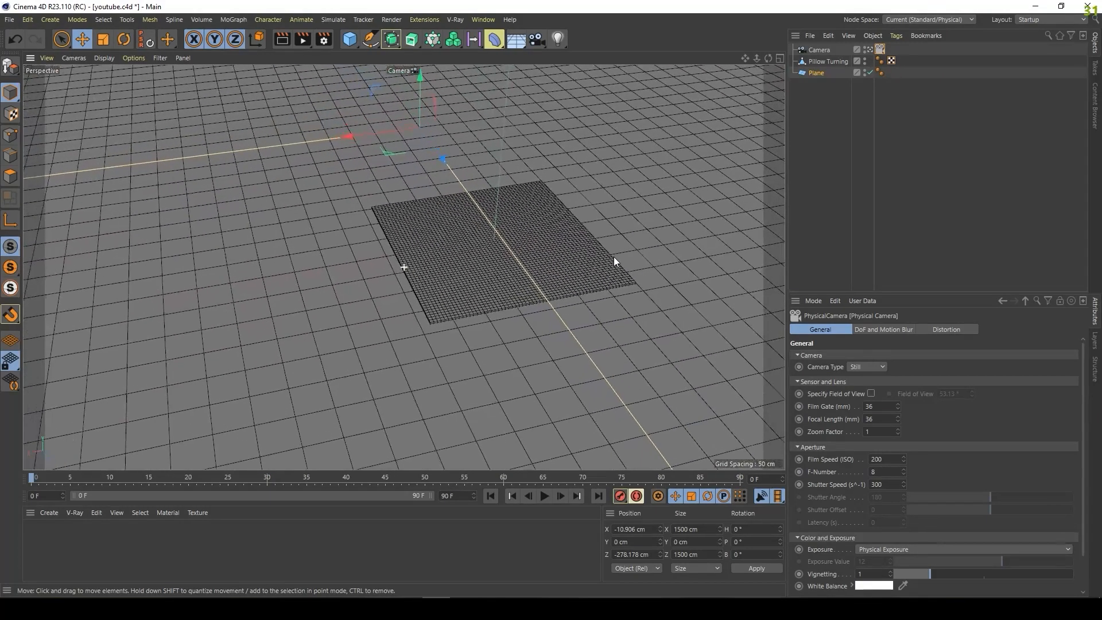
{"action": "left_click", "coordinate": [878, 50]}
Add a V-Ray Rectangle Light and move it well behind the pillow, to about Z -484 cm.
{"action": "left_click", "coordinate": [456, 19]}
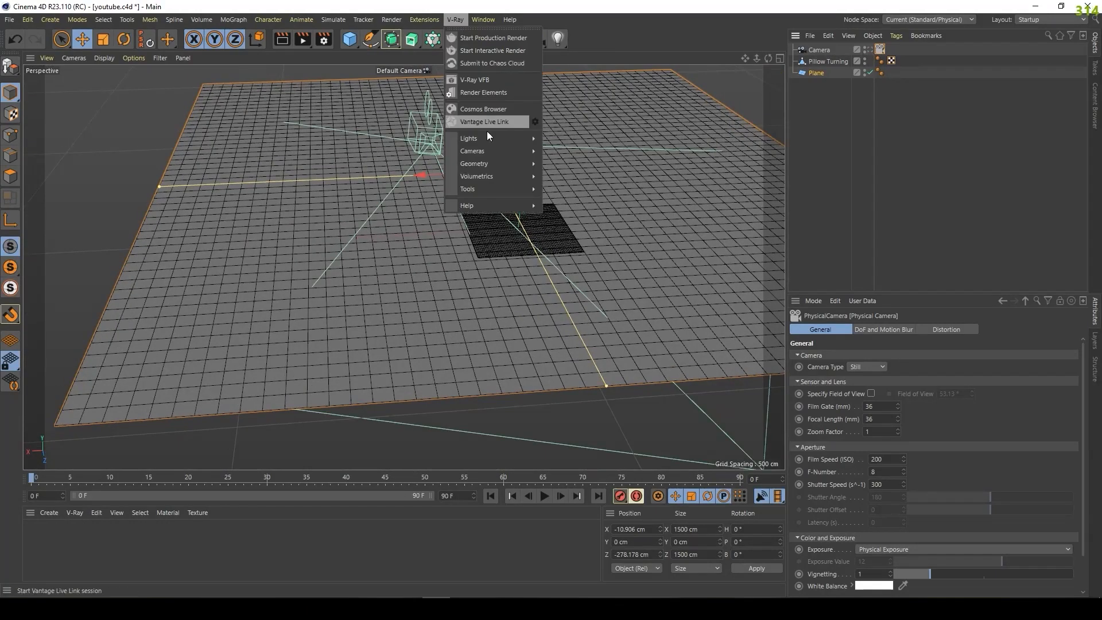
{"action": "mouse_move", "coordinate": [529, 137]}
{"action": "left_click", "coordinate": [581, 153]}
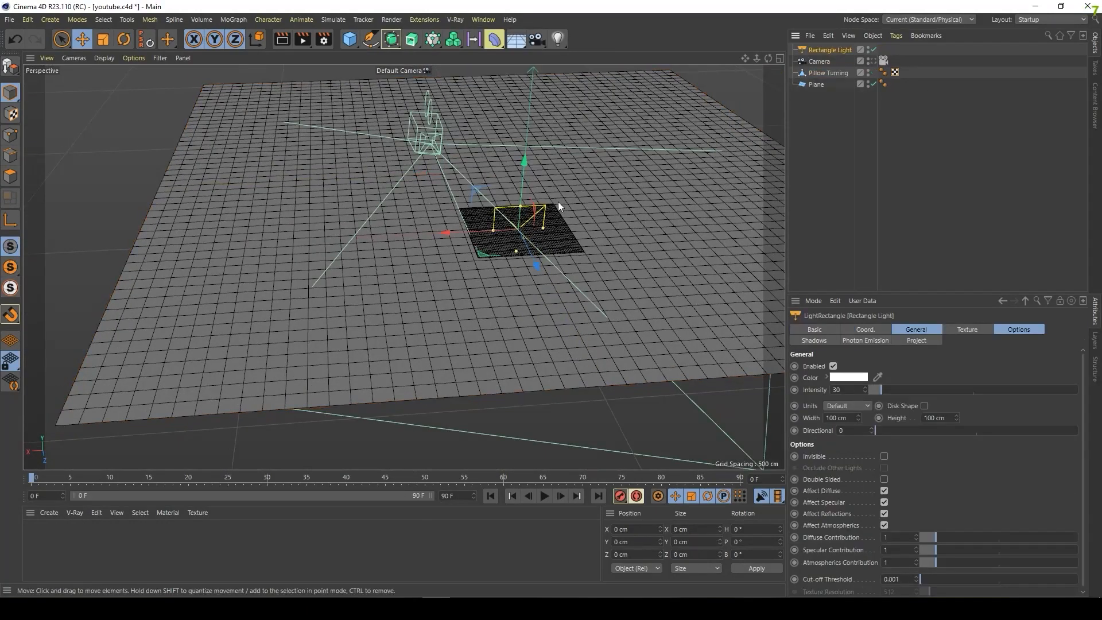
{"action": "left_click_drag", "start_coordinate": [557, 202], "coordinate": [518, 143]}
{"action": "scroll", "coordinate": [570, 175], "scroll_direction": "up", "scroll_amount": 2}
{"action": "left_click_drag", "start_coordinate": [571, 178], "coordinate": [627, 181], "text": "alt"}
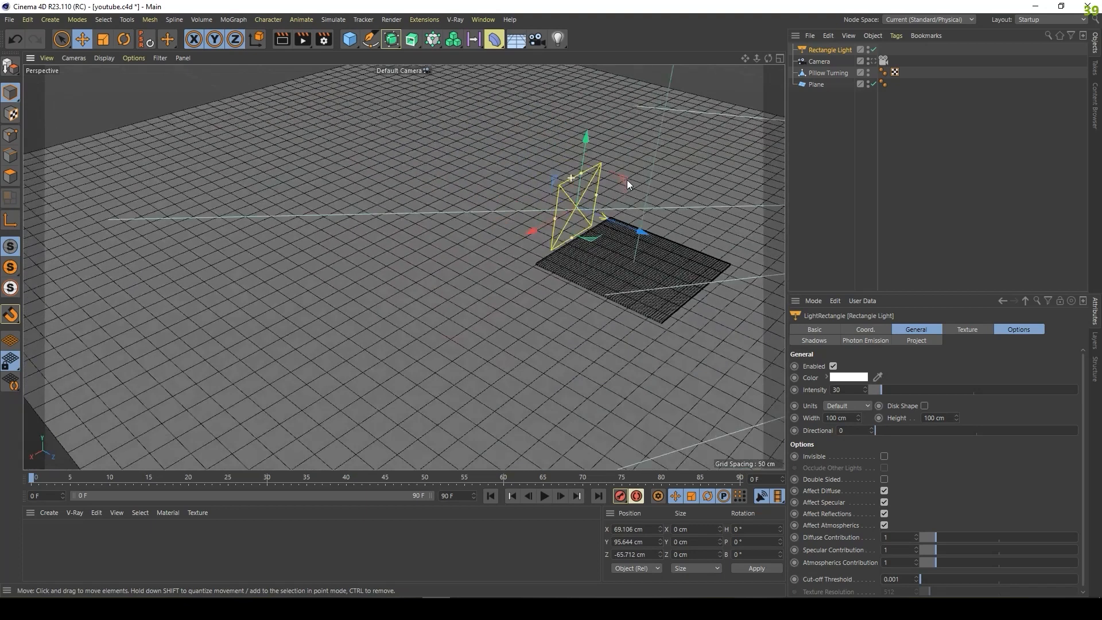
{"action": "left_click_drag", "start_coordinate": [643, 236], "coordinate": [518, 174]}
Enlarge the rectangle light to about 626 by 205 cm and set its intensity to 438.
{"action": "mouse_move", "coordinate": [456, 87]}
{"action": "left_mouse_down"}
{"action": "mouse_move", "coordinate": [453, 127]}
{"action": "mouse_move", "coordinate": [453, 108]}
{"action": "left_mouse_up"}
{"action": "left_click_drag", "start_coordinate": [433, 188], "coordinate": [291, 239]}
{"action": "left_click_drag", "start_coordinate": [455, 150], "coordinate": [427, 121]}
{"action": "key", "text": "ctrl+z"}
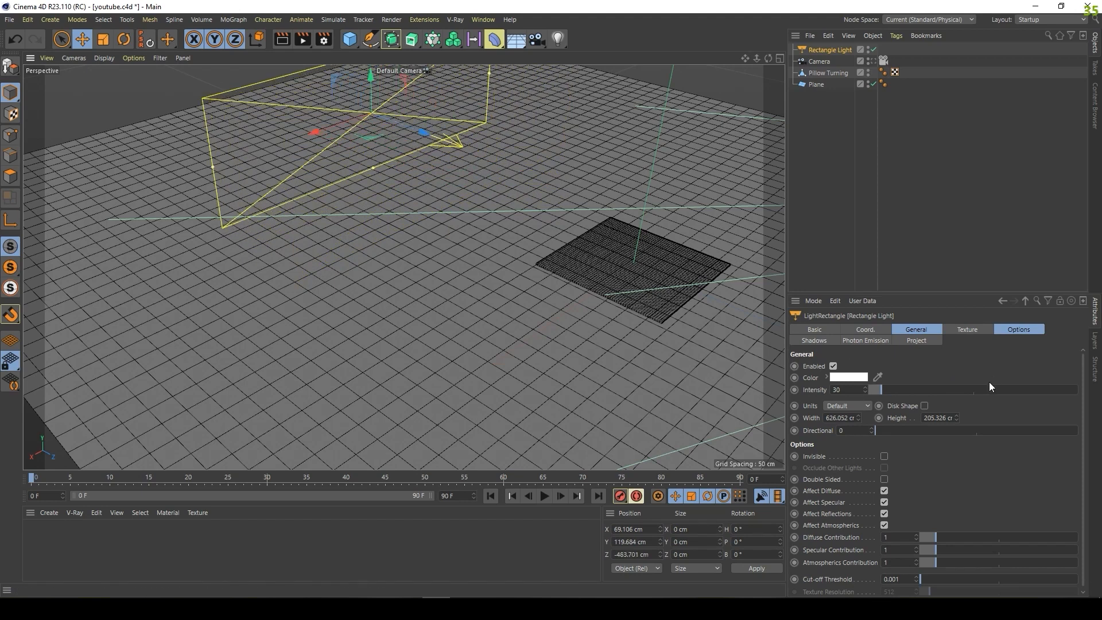
{"action": "left_click", "coordinate": [1052, 390]}
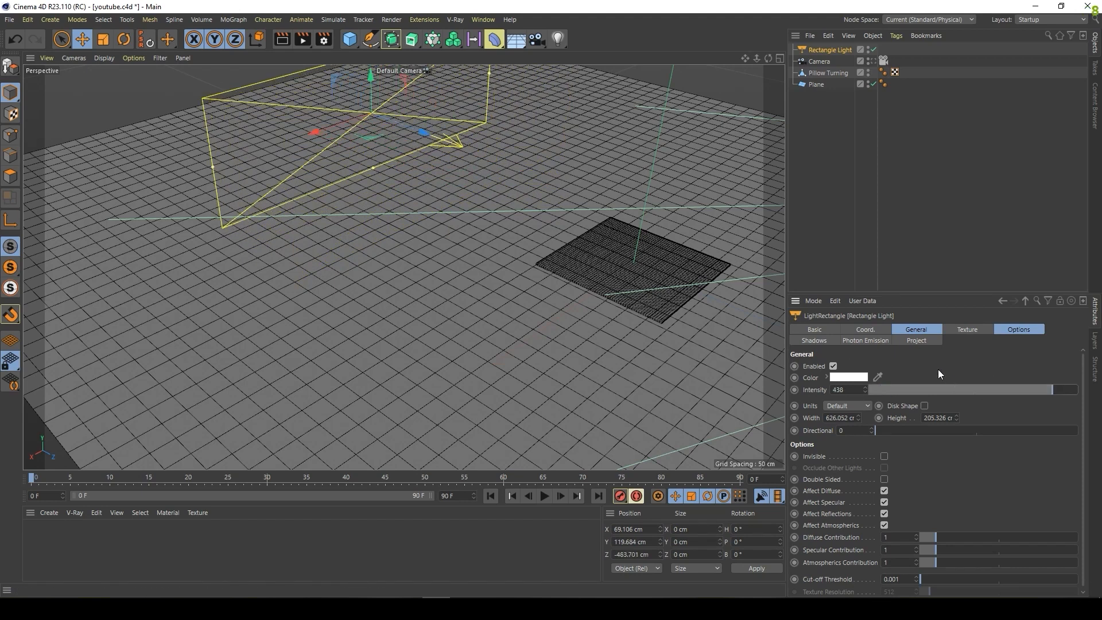
{"action": "mouse_move", "coordinate": [422, 133]}
{"action": "left_mouse_down"}
{"action": "mouse_move", "coordinate": [403, 126]}
{"action": "mouse_move", "coordinate": [427, 140]}
{"action": "left_mouse_up"}
Add a second V-Ray Rectangle Light and place it in front of the pillow at about Y 55 cm and Z 243 cm.
{"action": "left_click", "coordinate": [454, 20]}
{"action": "mouse_move", "coordinate": [514, 143]}
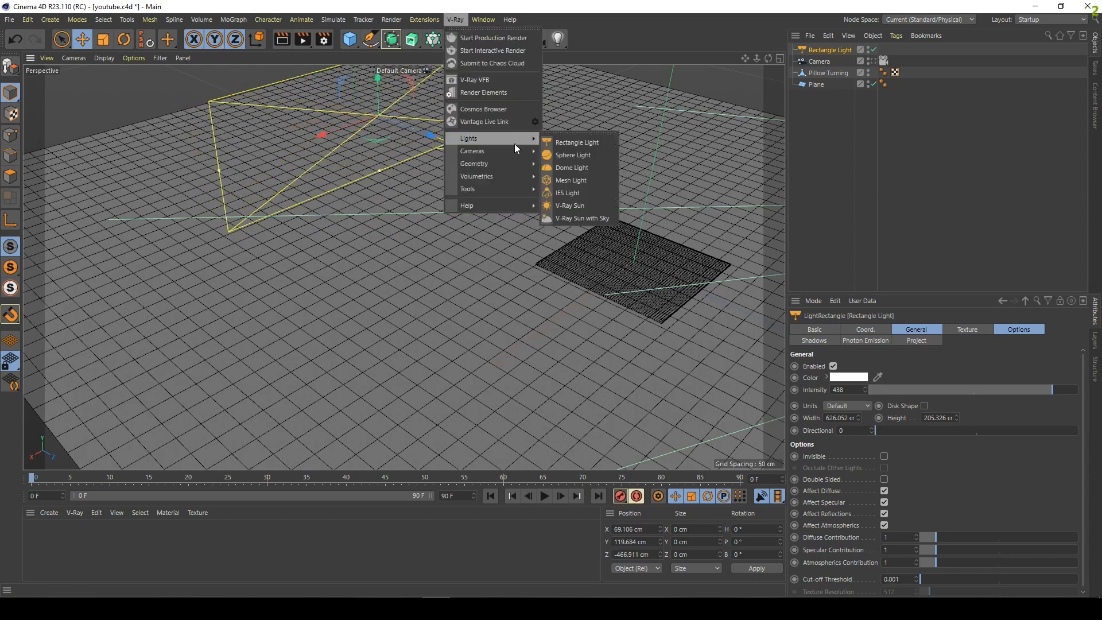
{"action": "left_click", "coordinate": [580, 138]}
{"action": "middle_click_drag", "start_coordinate": [531, 305], "coordinate": [360, 301], "text": "alt"}
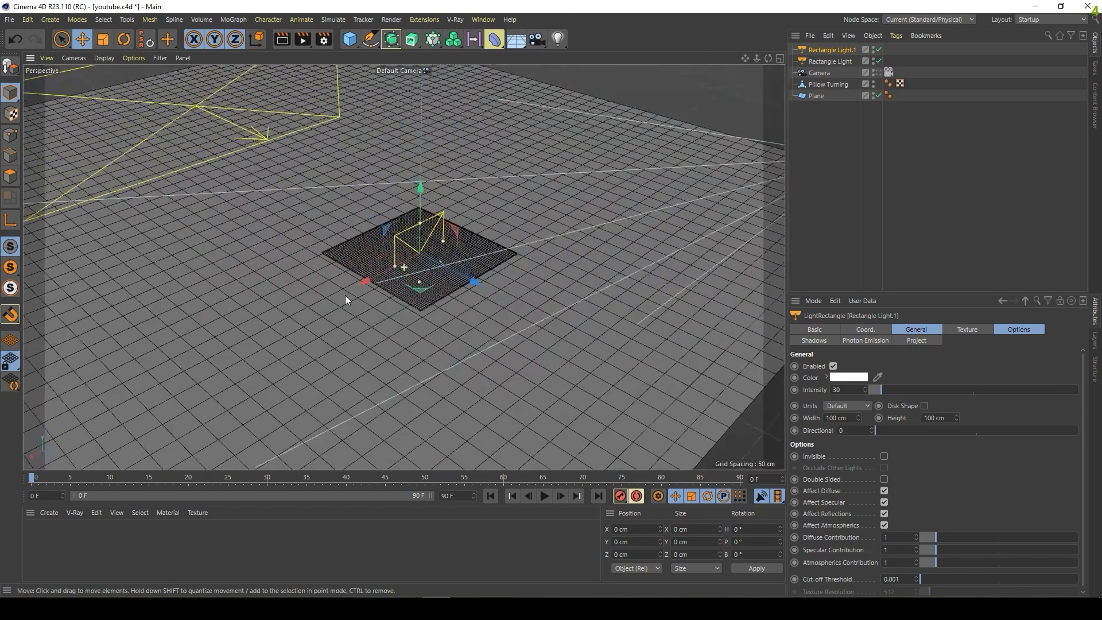
{"action": "left_click_drag", "start_coordinate": [488, 287], "coordinate": [641, 357]}
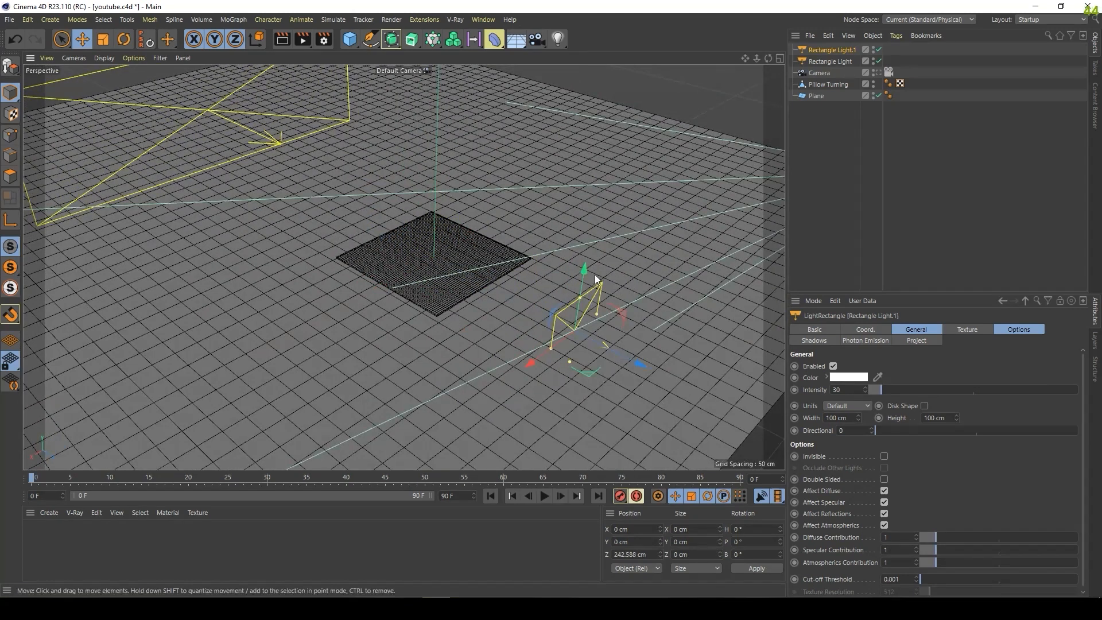
{"action": "left_click_drag", "start_coordinate": [586, 271], "coordinate": [590, 230]}
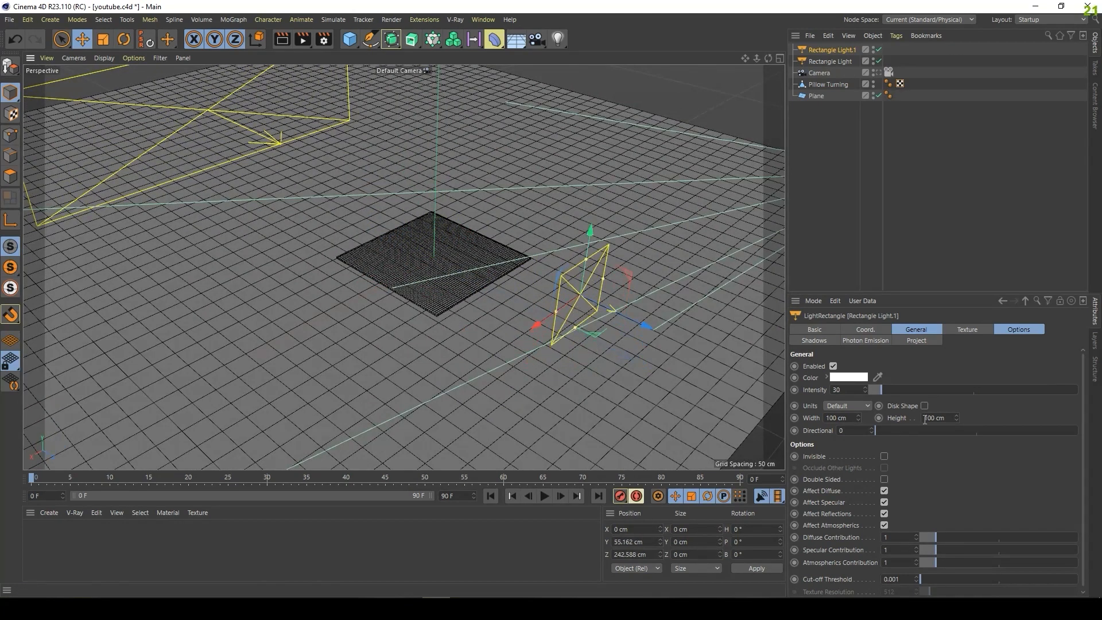
Turn the second rectangle light around to face the pillow by setting its heading rotation to 180°.
{"action": "left_click", "coordinate": [830, 327]}
{"action": "left_click", "coordinate": [866, 329]}
{"action": "double_click", "coordinate": [978, 369]}
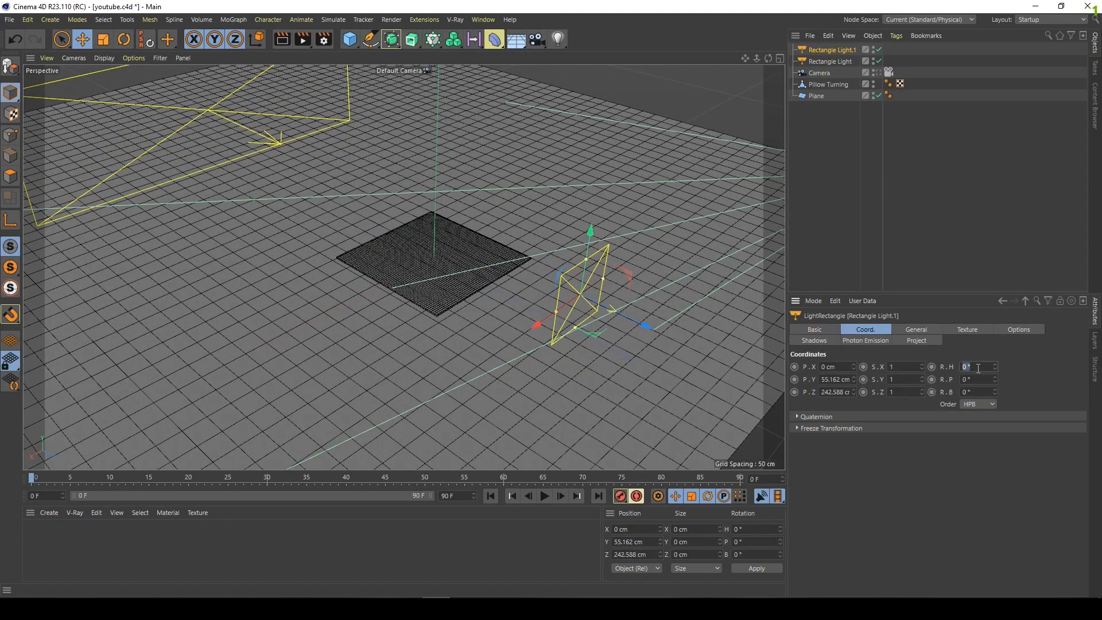
{"action": "type", "text": "180"}
{"action": "key", "text": "Return"}
Set the second rectangle light's bank rotation to 180°.
{"action": "double_click", "coordinate": [977, 392]}
{"action": "type", "text": "180"}
{"action": "key", "text": "Return"}
Stretch the second rectangle light into a long, low strip and set its bank rotation to 0°.
{"action": "left_click_drag", "start_coordinate": [556, 311], "coordinate": [374, 398]}
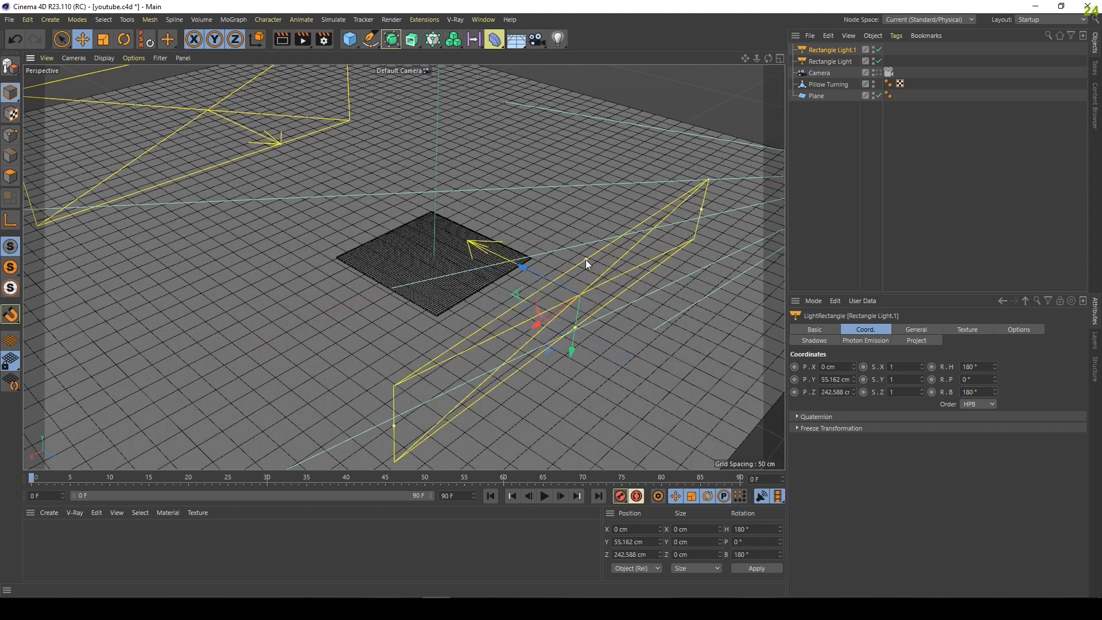
{"action": "left_click_drag", "start_coordinate": [585, 260], "coordinate": [590, 273]}
{"action": "double_click", "coordinate": [979, 392]}
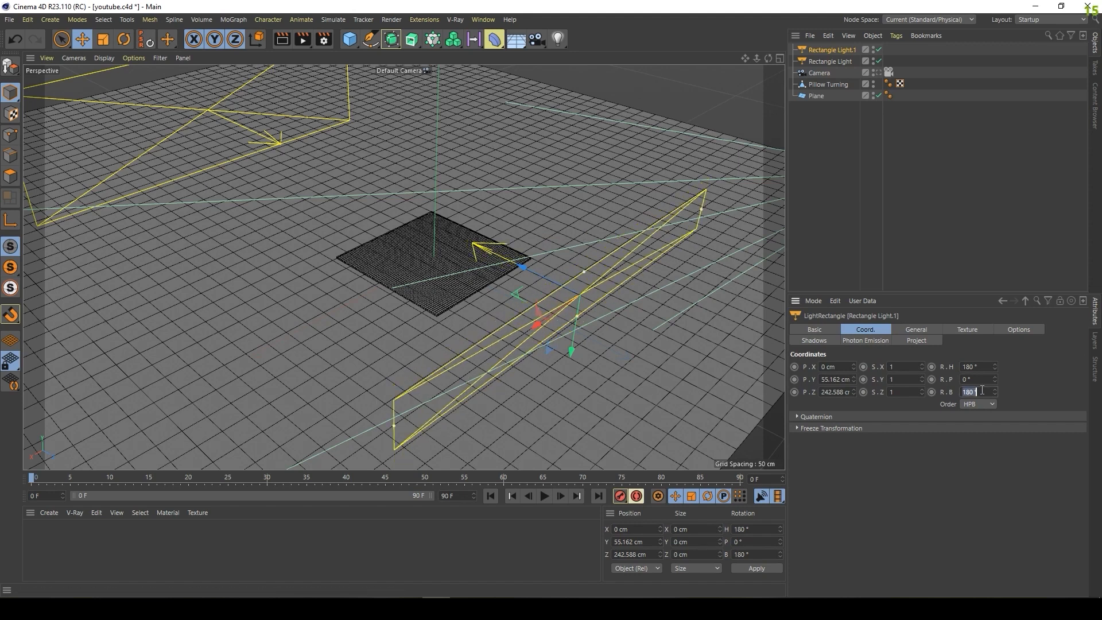
{"action": "type", "text": "0"}
{"action": "key", "text": "Return"}
Move the second rectangle light farther from the pillow and lower, to about Y 29 cm and Z 303 cm.
{"action": "left_click_drag", "start_coordinate": [529, 274], "coordinate": [574, 264], "text": "alt"}
{"action": "left_click_drag", "start_coordinate": [584, 194], "coordinate": [584, 196]}
{"action": "left_click_drag", "start_coordinate": [464, 273], "coordinate": [550, 264]}
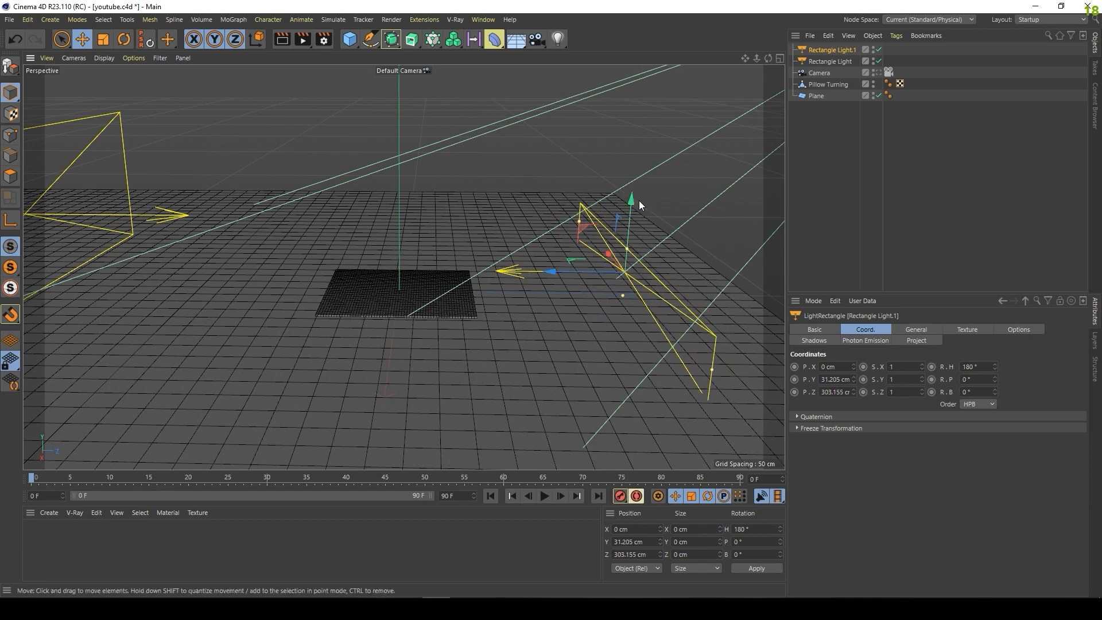
{"action": "left_click_drag", "start_coordinate": [632, 196], "coordinate": [325, 252]}
{"action": "middle_click_drag", "start_coordinate": [301, 196], "coordinate": [409, 380], "text": "alt"}
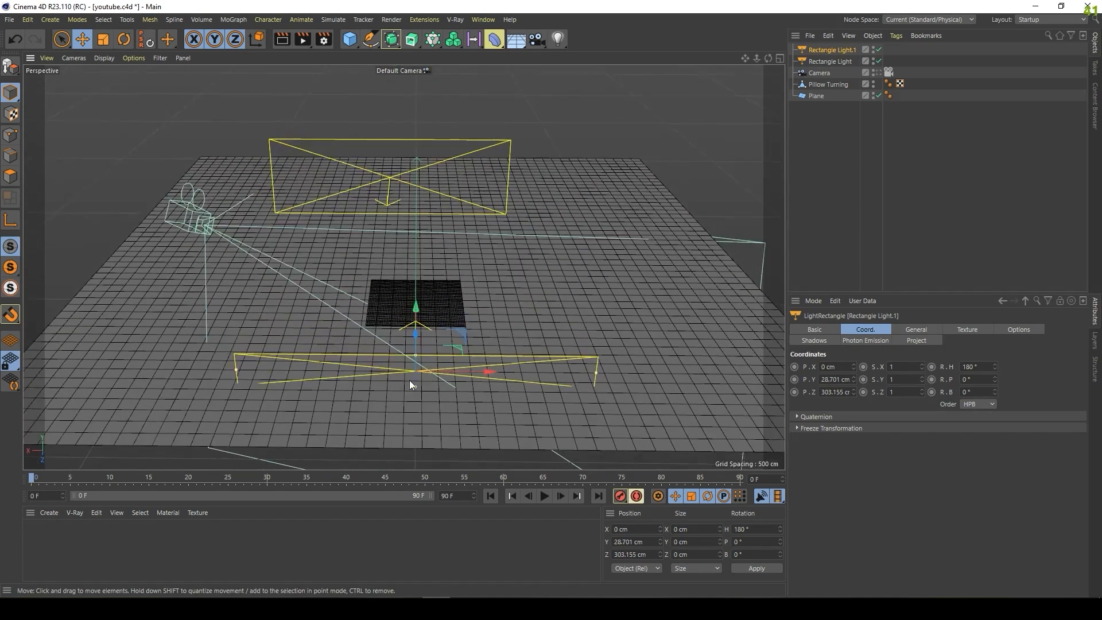
{"action": "left_click", "coordinate": [515, 355]}
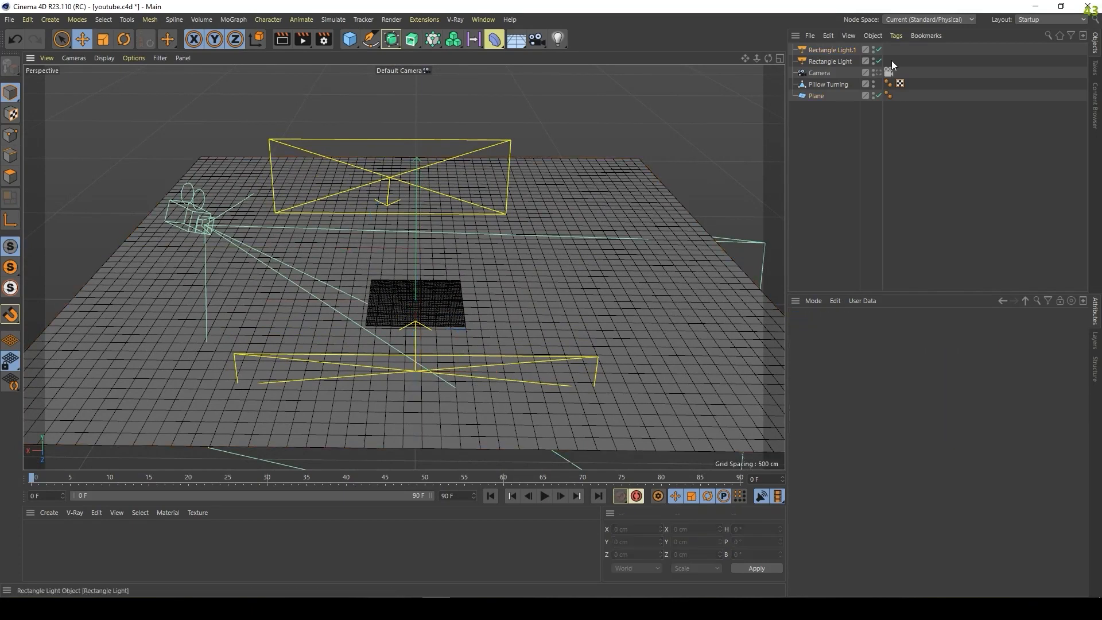
Look through the camera, adjust its framing of the pillow, and return to the default view.
{"action": "left_click", "coordinate": [879, 73]}
{"action": "mouse_move", "coordinate": [612, 219]}
{"action": "left_mouse_down", "text": "alt"}
{"action": "mouse_move", "coordinate": [697, 216]}
{"action": "mouse_move", "coordinate": [583, 221]}
{"action": "mouse_move", "coordinate": [597, 222]}
{"action": "left_mouse_up", "text": "alt"}
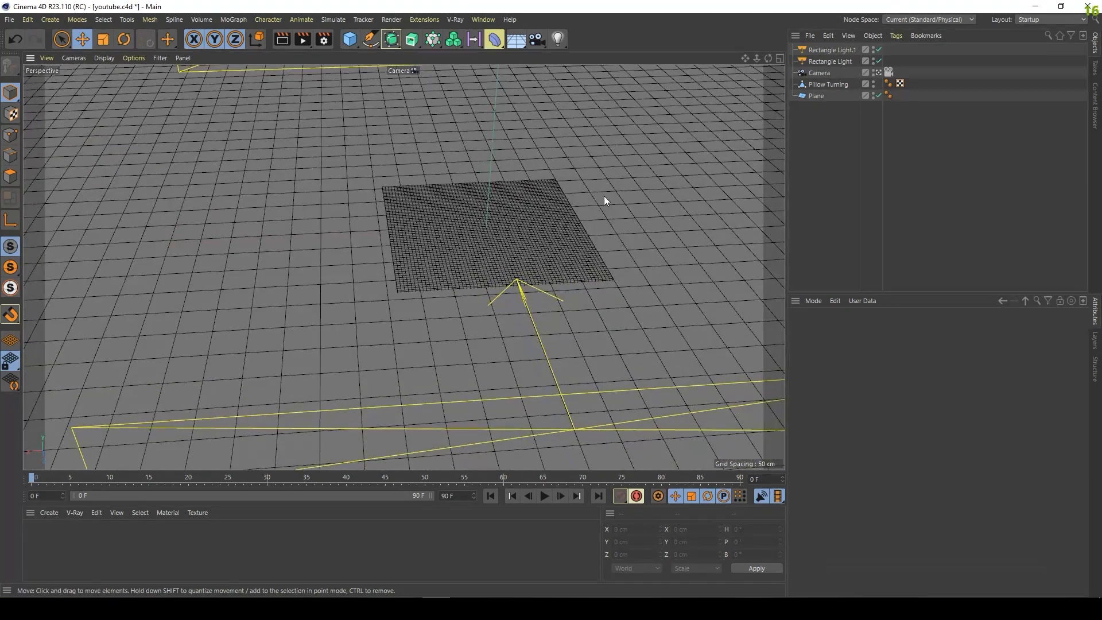
{"action": "left_click", "coordinate": [879, 72]}
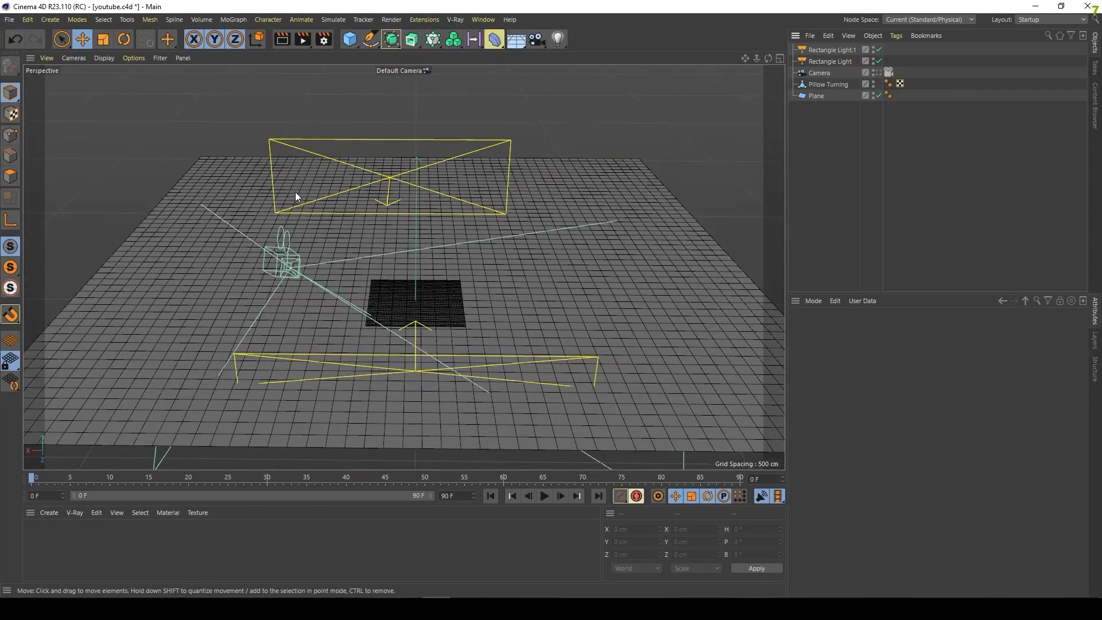
Move the first rectangle light to about X 386 cm, Z -302 cm and rotate it to a heading of about 43° toward the pillow.
{"action": "left_click", "coordinate": [380, 175]}
{"action": "left_click", "coordinate": [381, 167]}
{"action": "left_click", "coordinate": [377, 140]}
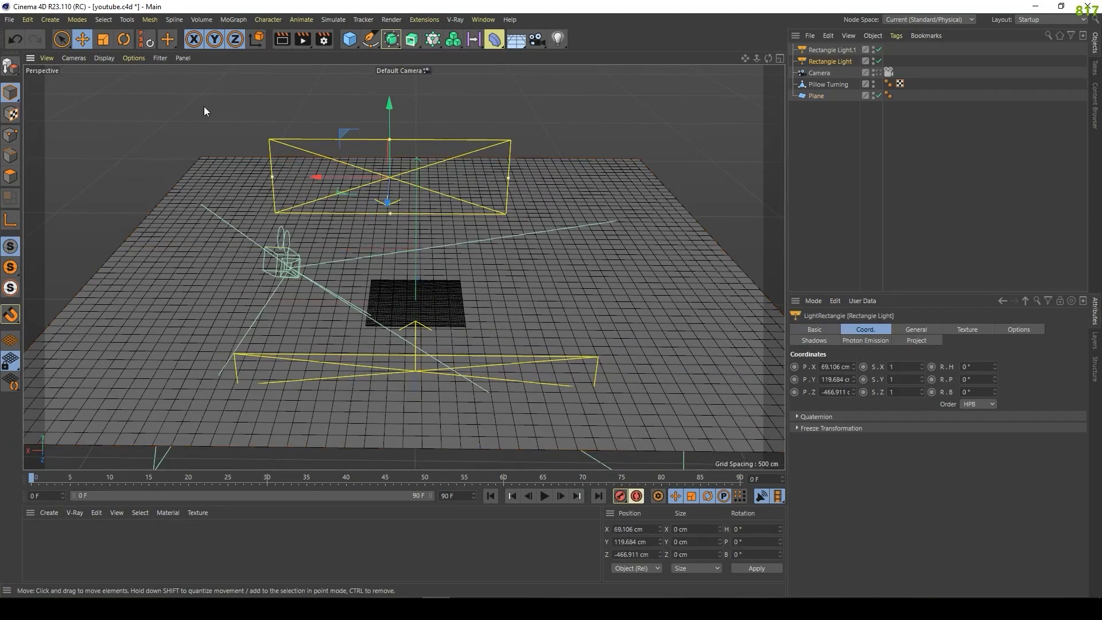
{"action": "left_click", "coordinate": [124, 39]}
{"action": "left_click_drag", "start_coordinate": [344, 230], "coordinate": [291, 247], "text": "alt"}
{"action": "left_click", "coordinate": [82, 39]}
{"action": "left_click_drag", "start_coordinate": [381, 221], "coordinate": [363, 217]}
{"action": "key", "text": "r"}
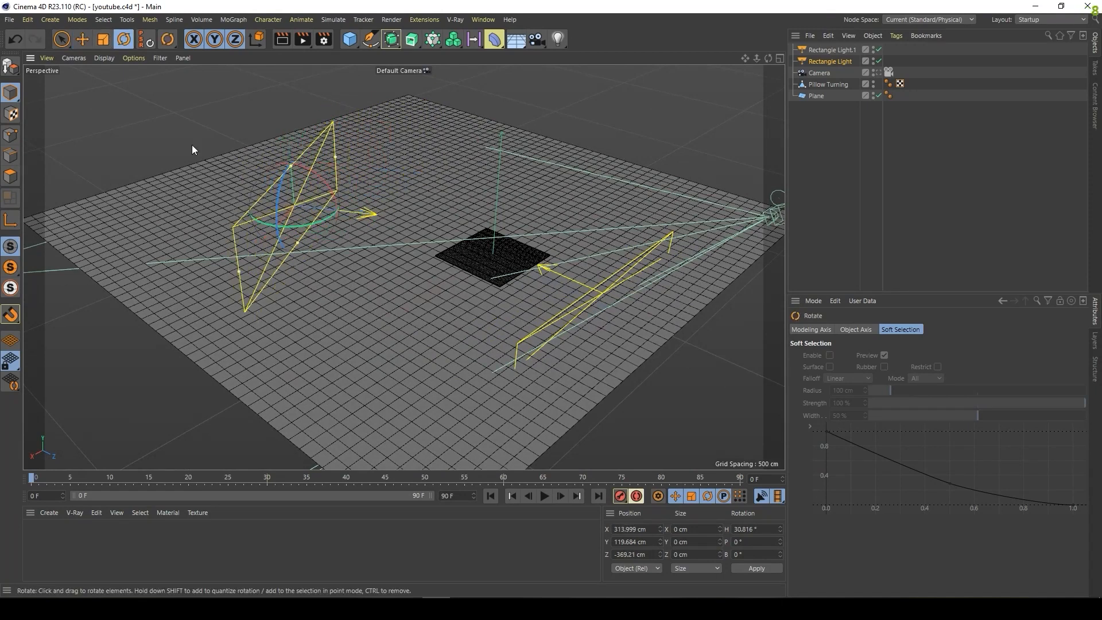
{"action": "left_click_drag", "start_coordinate": [289, 226], "coordinate": [276, 251]}
{"action": "left_click", "coordinate": [83, 39]}
Move the second rectangle light sideways and back, to about X -49 cm and Z 355 cm.
{"action": "scroll", "coordinate": [502, 315], "scroll_direction": "up", "scroll_amount": 4}
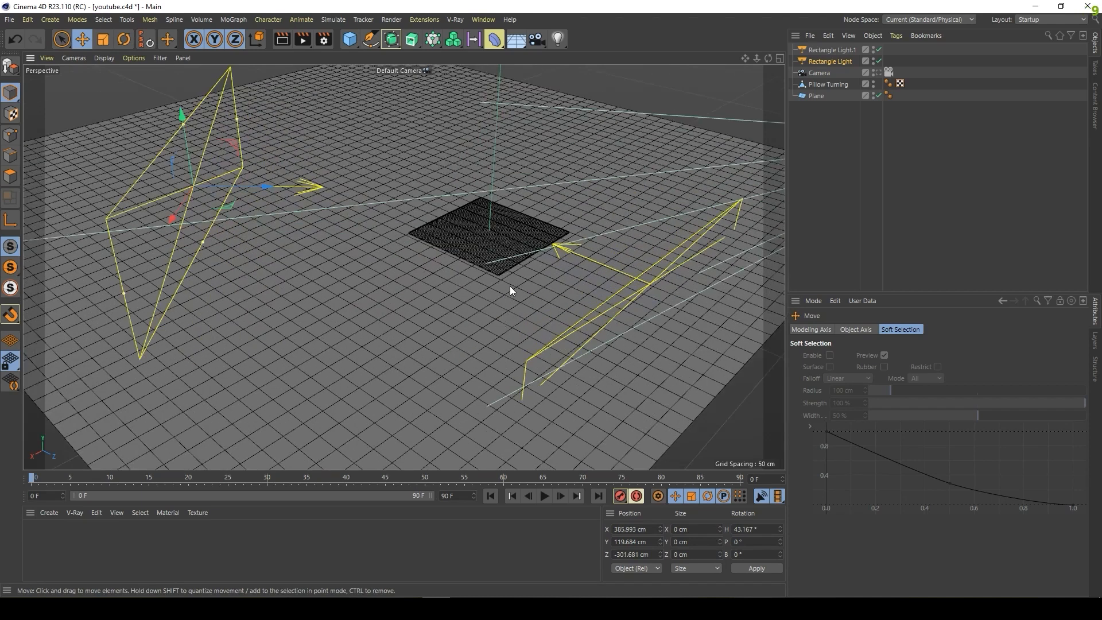
{"action": "left_click_drag", "start_coordinate": [510, 286], "coordinate": [312, 290], "text": "alt"}
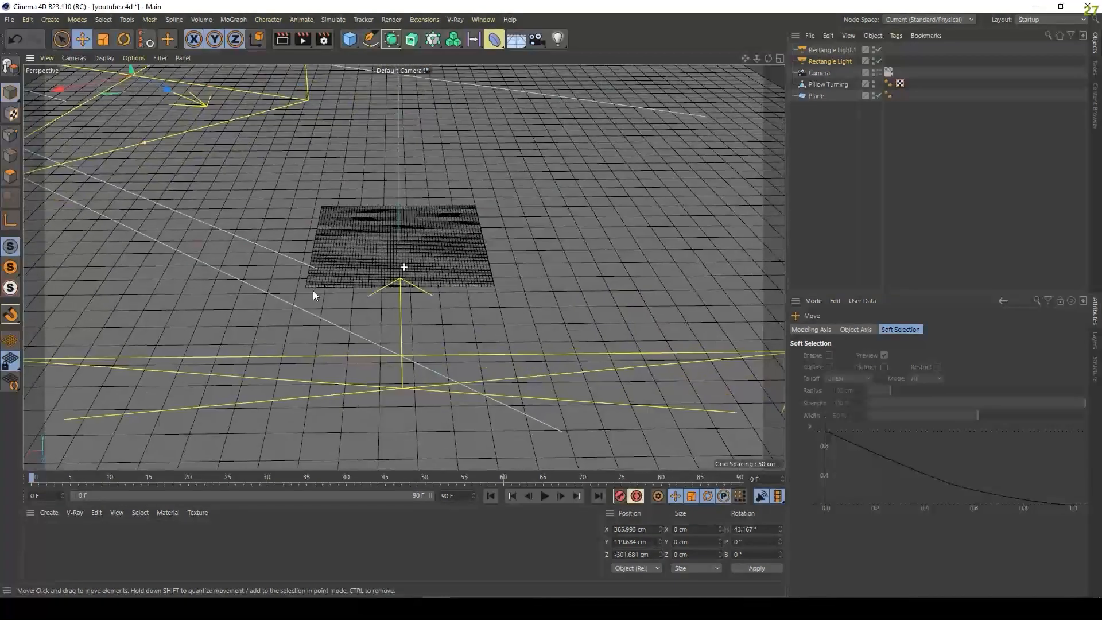
{"action": "left_click", "coordinate": [457, 356]}
{"action": "scroll", "coordinate": [457, 357], "scroll_direction": "down", "scroll_amount": 3}
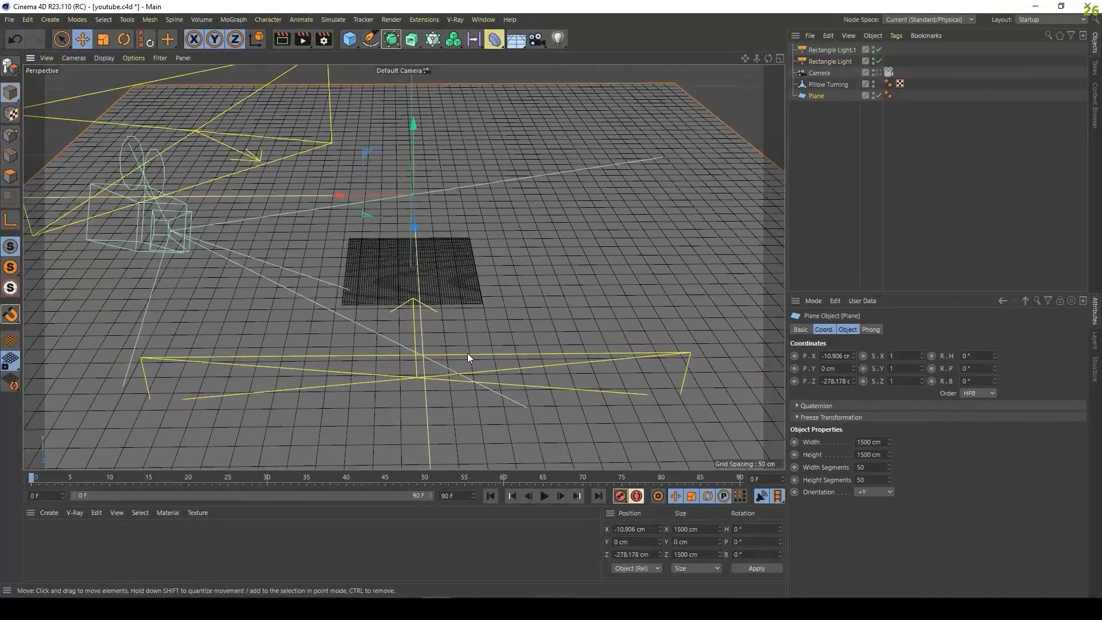
{"action": "left_click", "coordinate": [827, 50]}
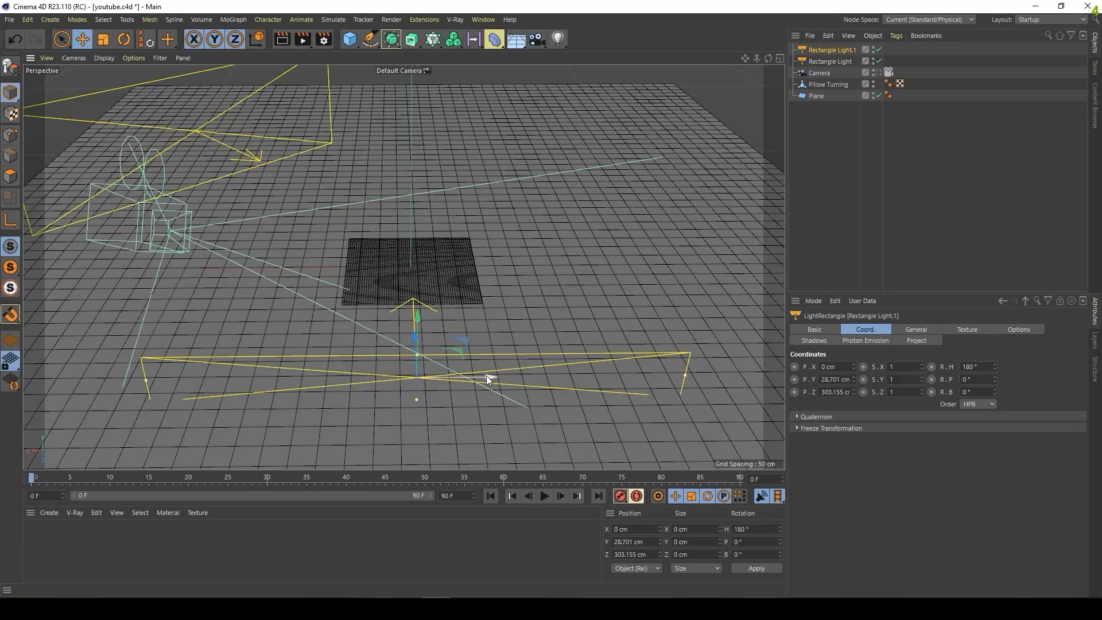
{"action": "left_click_drag", "start_coordinate": [487, 375], "coordinate": [530, 377]}
{"action": "left_click_drag", "start_coordinate": [454, 340], "coordinate": [457, 370]}
Rotate the second rectangle light to heading about 200° and pitch about -6°, and move it to about X -157, Y 53, Z 313 cm.
{"action": "key", "text": "r"}
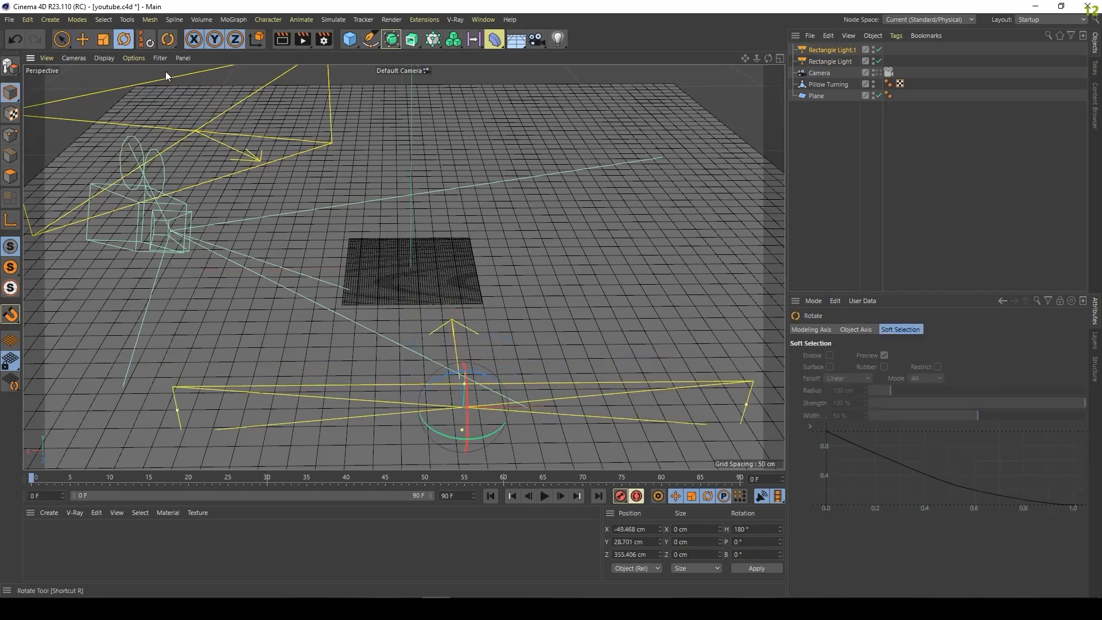
{"action": "left_click_drag", "start_coordinate": [483, 436], "coordinate": [502, 423]}
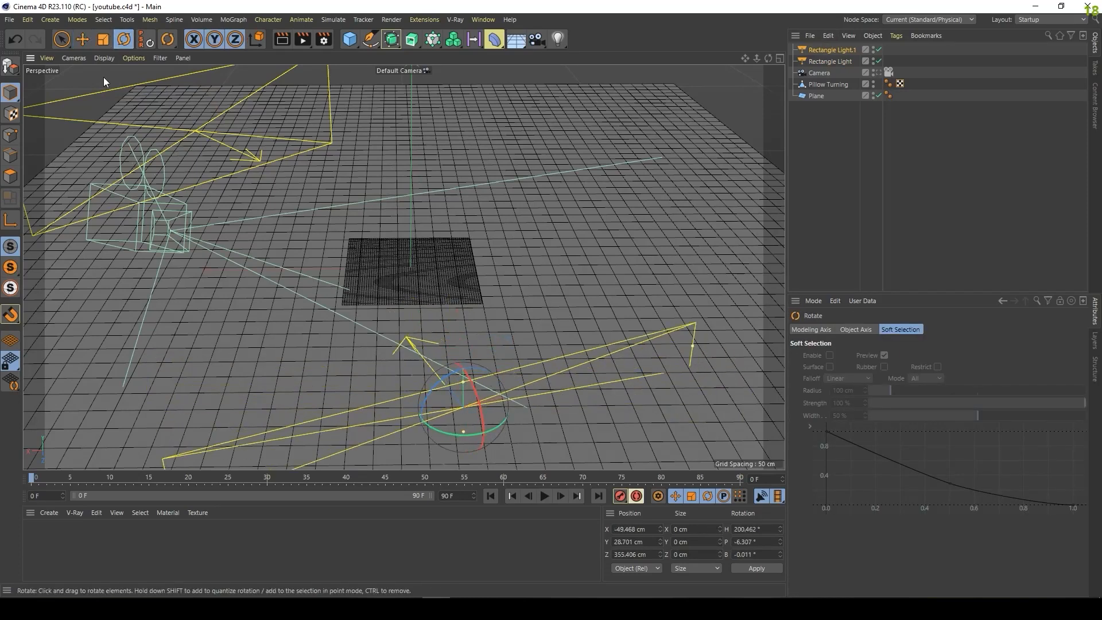
{"action": "left_click", "coordinate": [82, 39]}
{"action": "left_click_drag", "start_coordinate": [461, 341], "coordinate": [608, 332]}
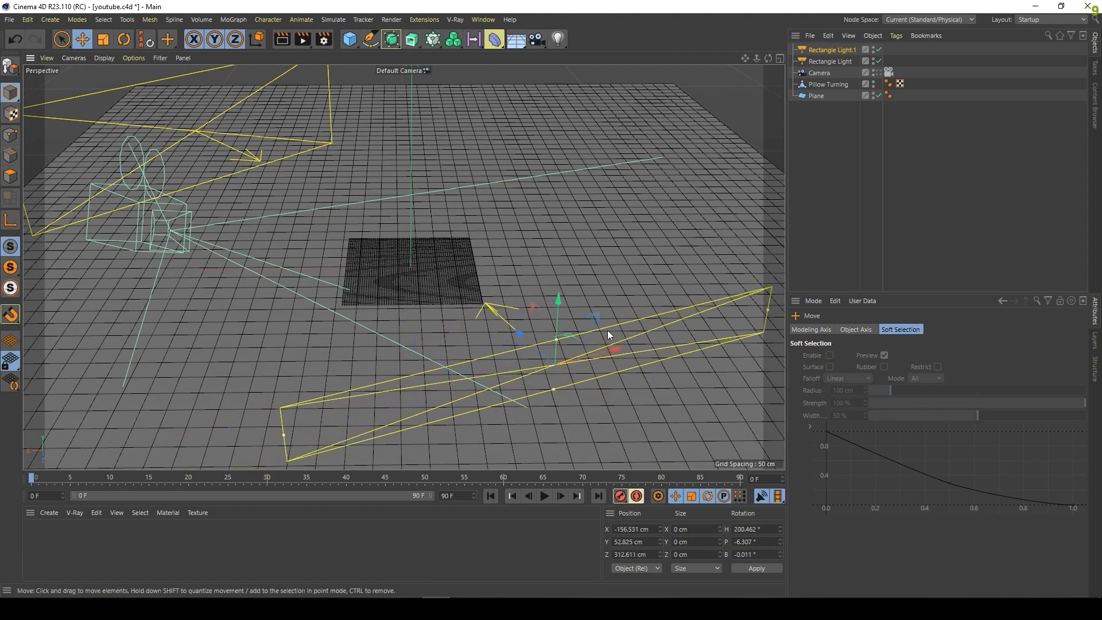
Orbit the scene camera so it frames the pillow corner-on, and return to the default view.
{"action": "left_click", "coordinate": [878, 73]}
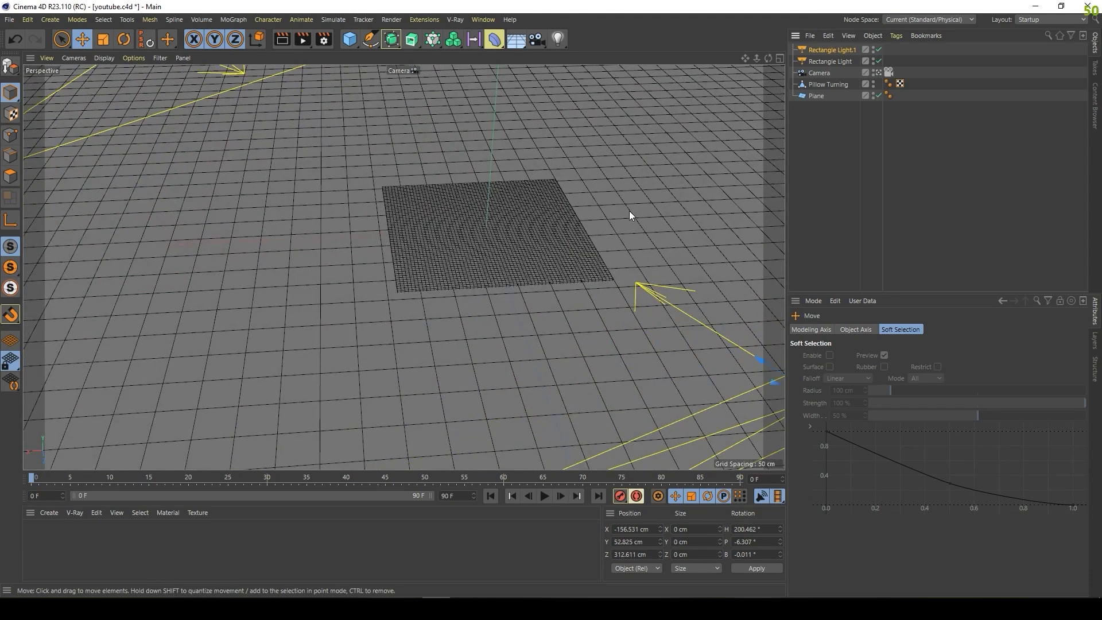
{"action": "left_click_drag", "start_coordinate": [629, 211], "coordinate": [322, 202], "text": "alt"}
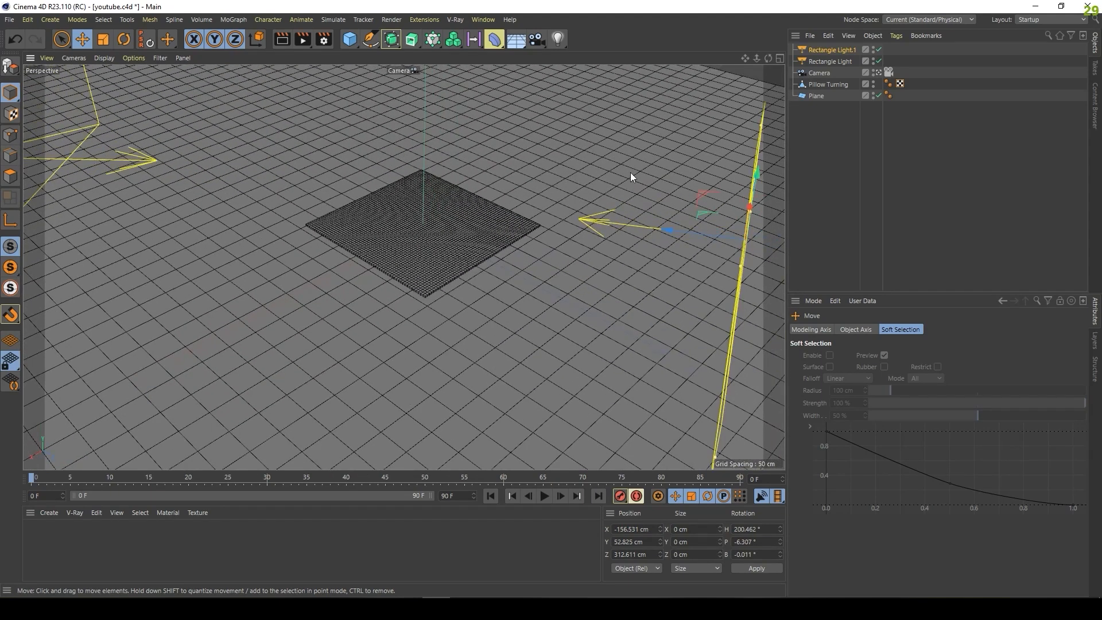
{"action": "left_click", "coordinate": [880, 73]}
Pull the second rectangle light back to about X -201, Y 67, Z 433 cm and the first to about X 460, Z -381 cm.
{"action": "left_click_drag", "start_coordinate": [519, 333], "coordinate": [483, 344]}
{"action": "left_click", "coordinate": [830, 62]}
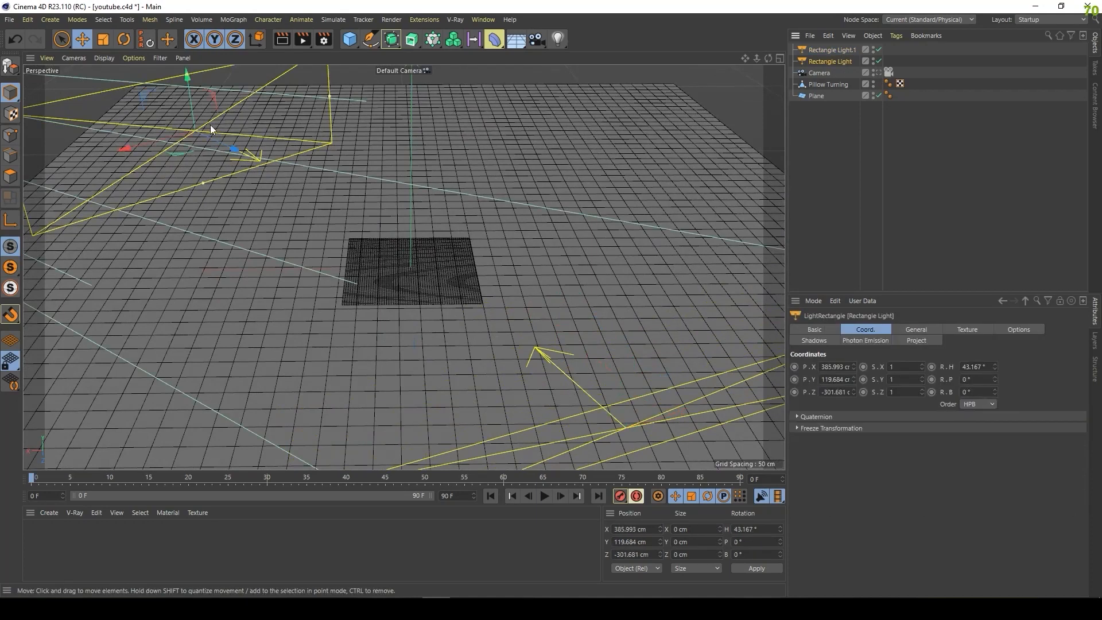
{"action": "mouse_move", "coordinate": [211, 125]}
{"action": "left_mouse_down"}
{"action": "mouse_move", "coordinate": [232, 148]}
{"action": "mouse_move", "coordinate": [201, 132]}
{"action": "left_mouse_up"}
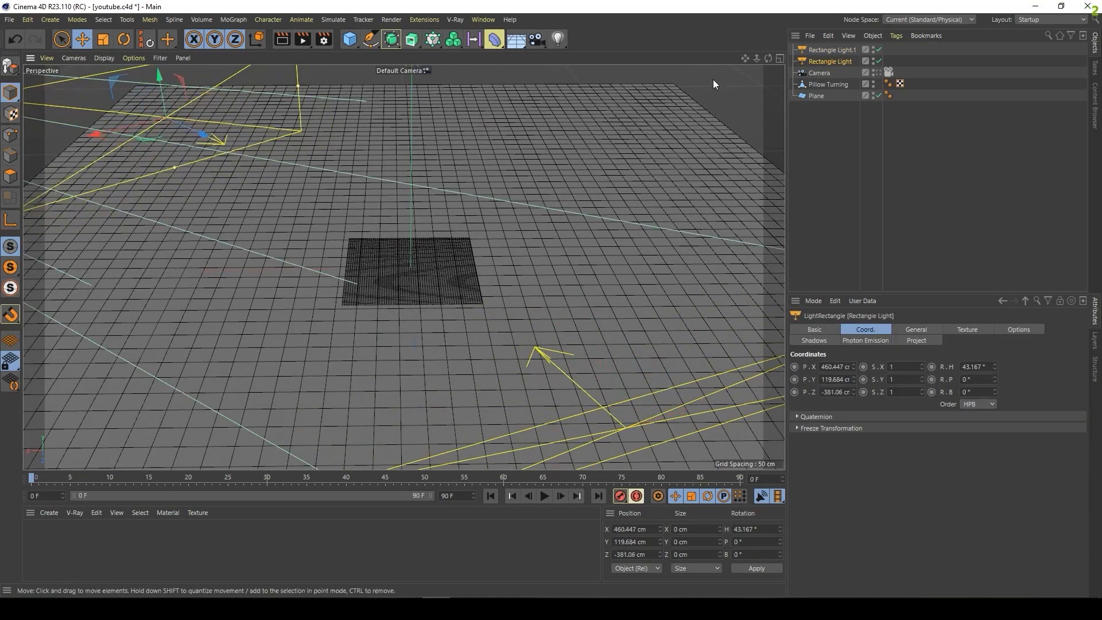
Add a third V-Ray rectangle light and place it beside the pillow at about X -421 cm, Y 50 cm.
{"action": "left_click", "coordinate": [456, 21]}
{"action": "mouse_move", "coordinate": [492, 139]}
{"action": "left_click", "coordinate": [569, 142]}
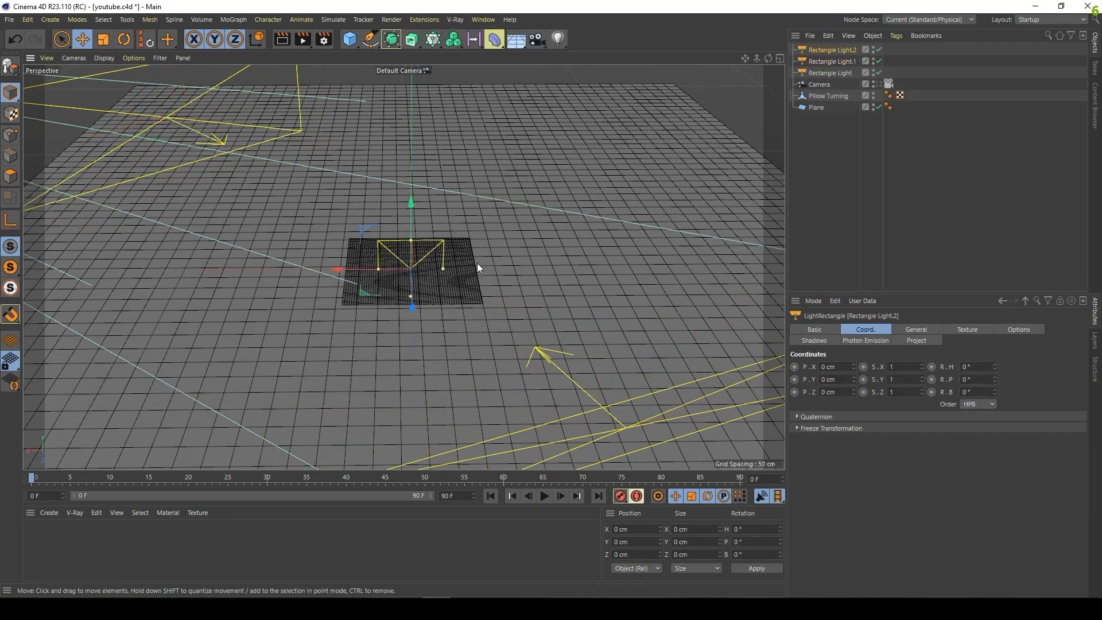
{"action": "left_click_drag", "start_coordinate": [342, 269], "coordinate": [695, 169]}
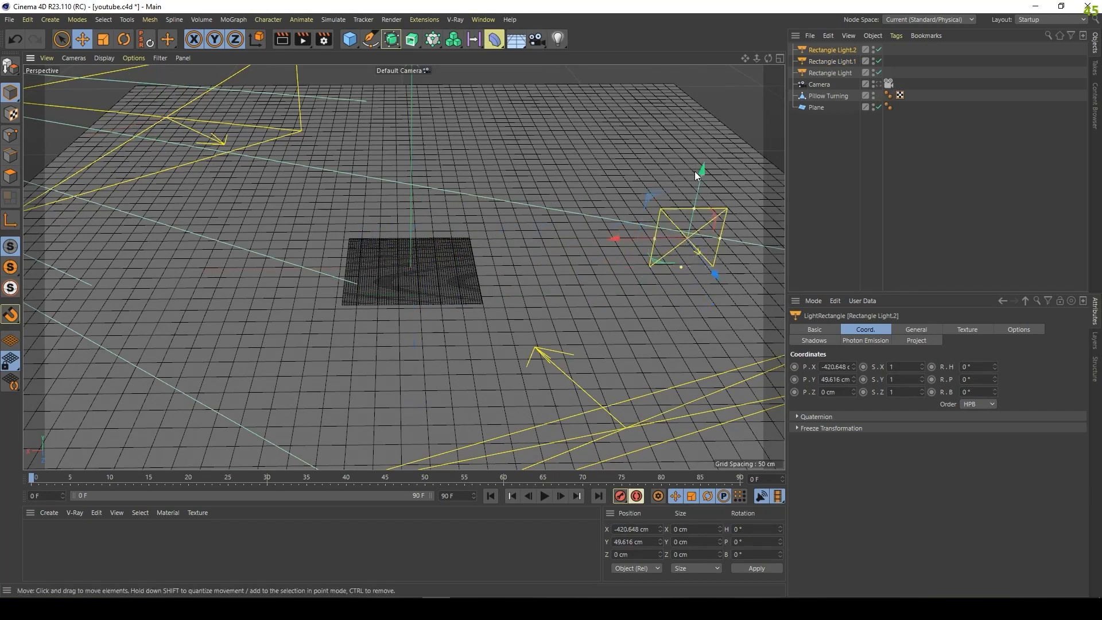
Rotate the third rectangle light to a heading of about -92° to face the pillow and stretch it into a longer strip.
{"action": "left_click", "coordinate": [123, 39]}
{"action": "left_click_drag", "start_coordinate": [725, 256], "coordinate": [732, 300]}
{"action": "left_click", "coordinate": [82, 39]}
{"action": "left_click_drag", "start_coordinate": [696, 211], "coordinate": [681, 224]}
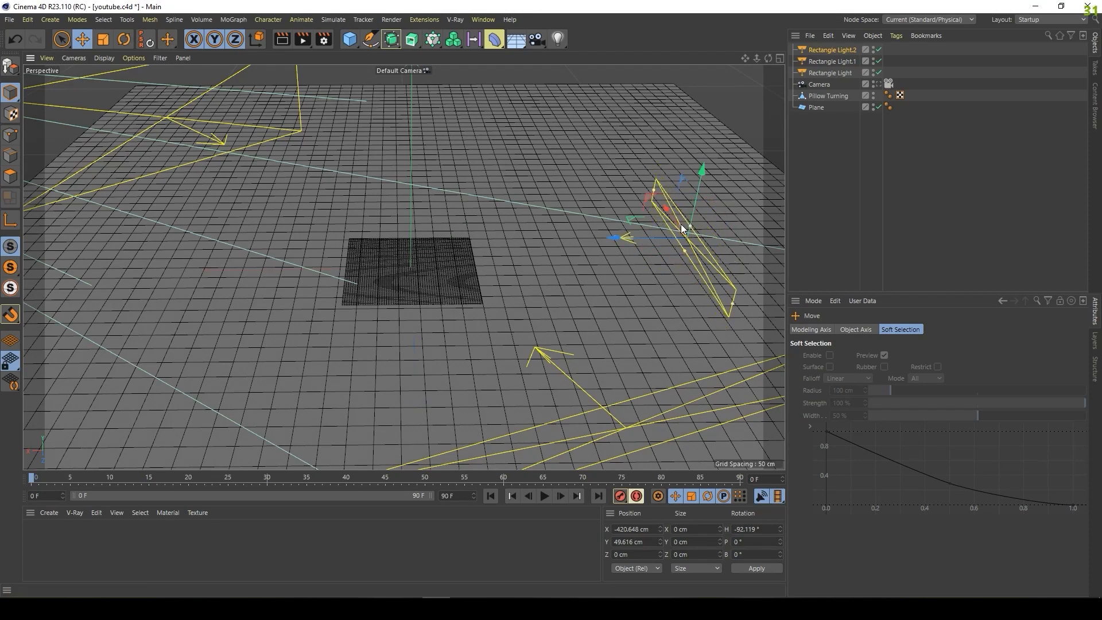
Move the third rectangle light out of the camera's frame, to about X -754, Y 21, Z 12 cm, and slightly adjust the camera framing.
{"action": "mouse_move", "coordinate": [701, 174]}
{"action": "left_mouse_down"}
{"action": "mouse_move", "coordinate": [692, 195]}
{"action": "mouse_move", "coordinate": [693, 184]}
{"action": "left_mouse_up"}
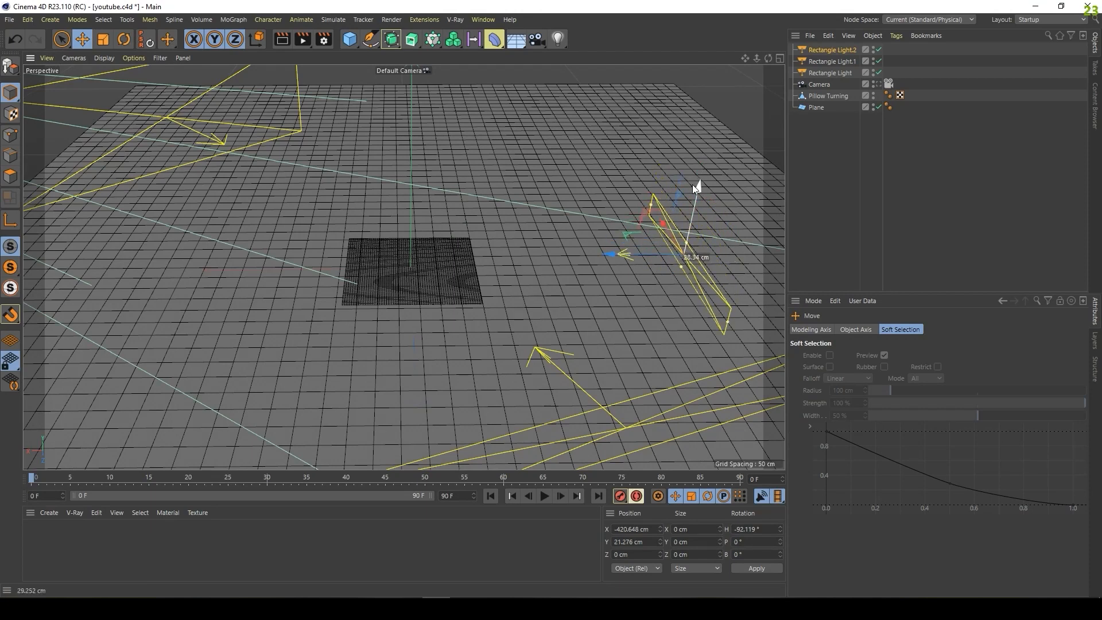
{"action": "left_click_drag", "start_coordinate": [609, 255], "coordinate": [716, 247]}
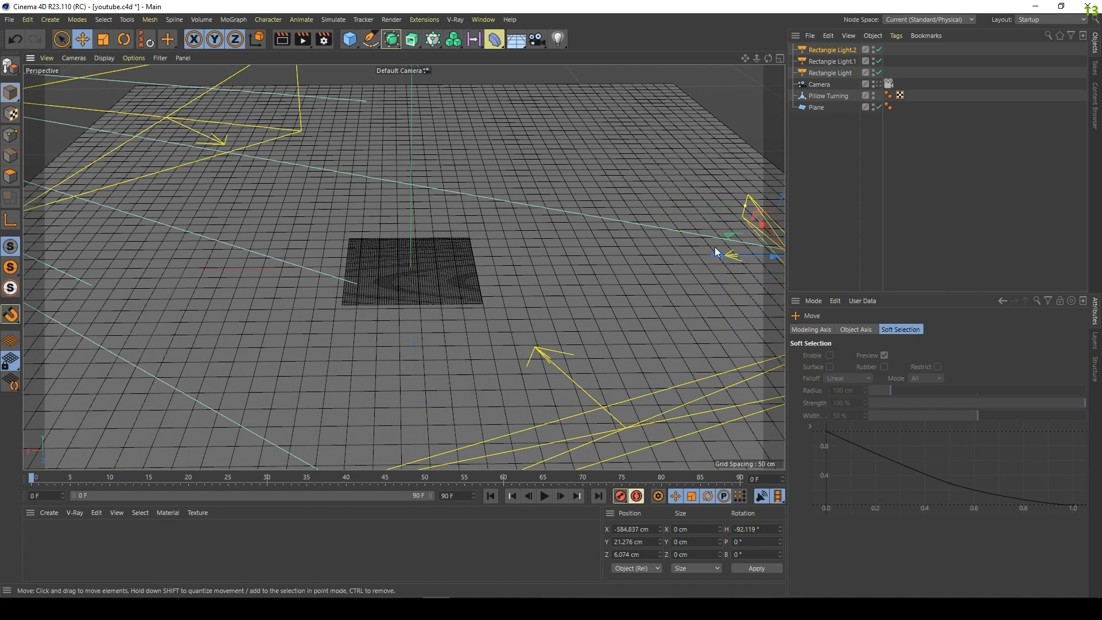
{"action": "left_click", "coordinate": [878, 85]}
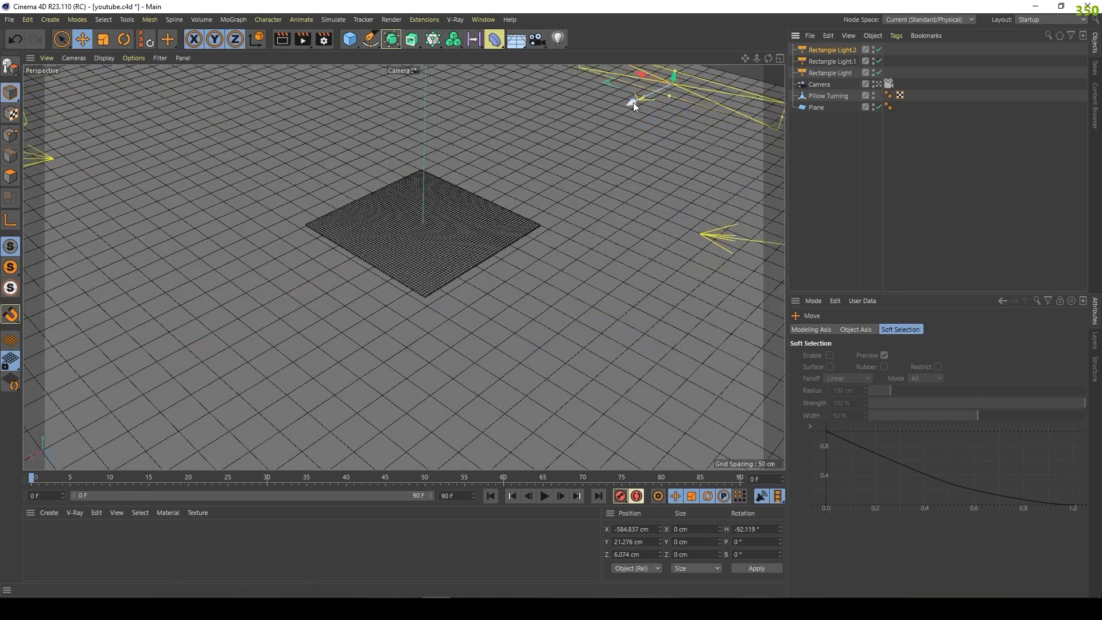
{"action": "left_click_drag", "start_coordinate": [633, 102], "coordinate": [685, 77]}
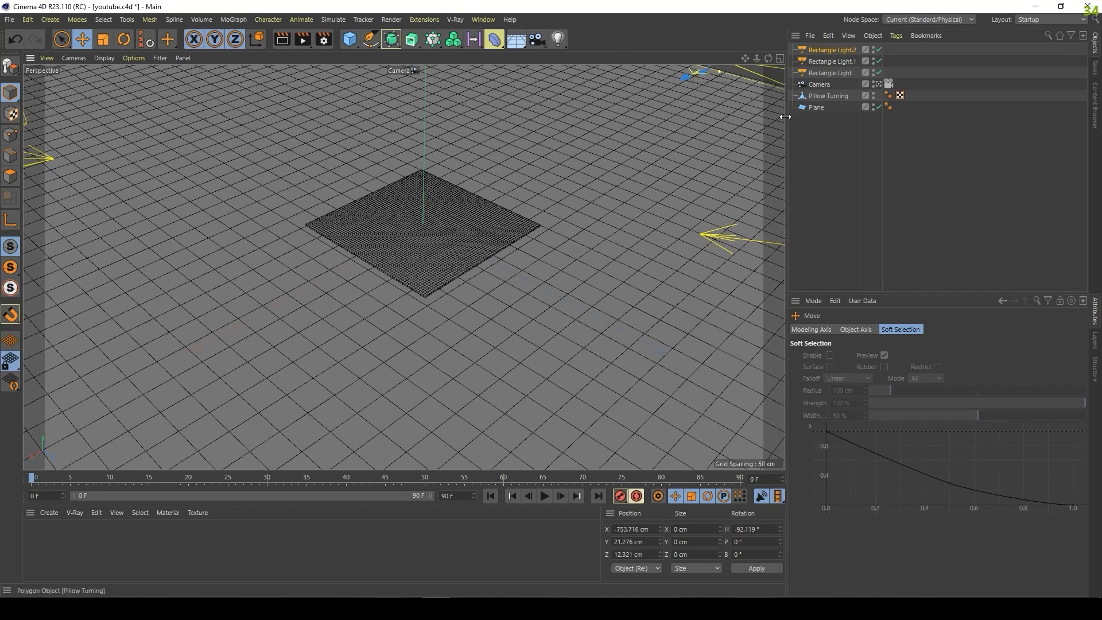
{"action": "left_click_drag", "start_coordinate": [529, 168], "coordinate": [529, 173], "text": "alt"}
Raise the intensity of the second rectangle light close to the first light's level and that of the third slightly less.
{"action": "left_click", "coordinate": [825, 51]}
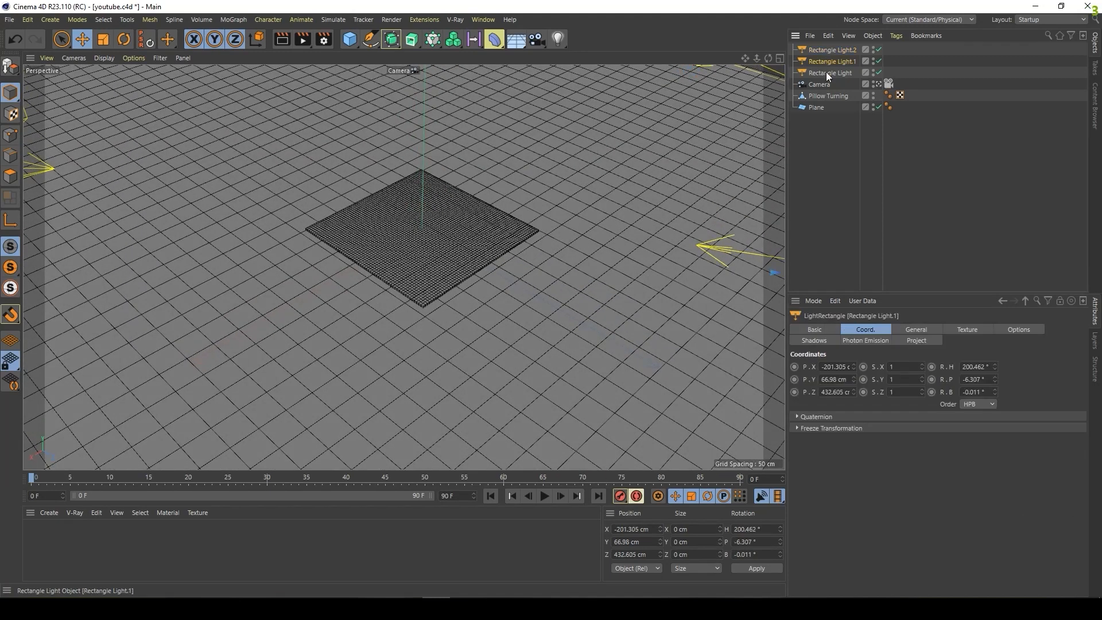
{"action": "left_click", "coordinate": [825, 73]}
{"action": "left_click", "coordinate": [905, 327]}
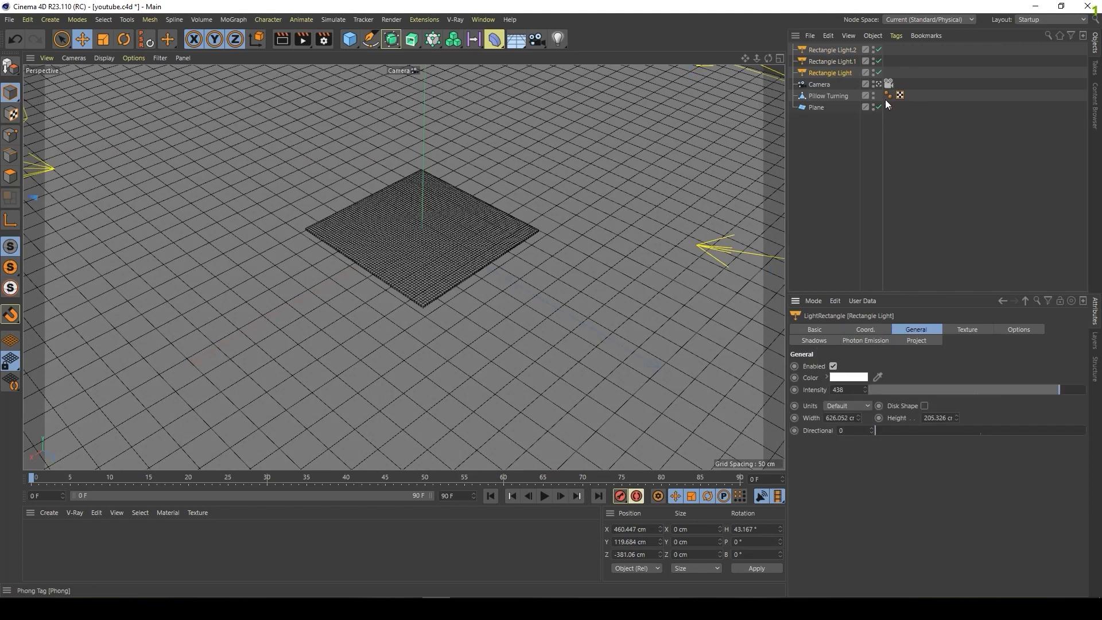
{"action": "left_click", "coordinate": [825, 62]}
{"action": "left_click_drag", "start_coordinate": [941, 390], "coordinate": [1061, 391]}
{"action": "left_click", "coordinate": [832, 69]}
{"action": "left_click", "coordinate": [831, 51]}
{"action": "left_click_drag", "start_coordinate": [942, 391], "coordinate": [1012, 391]}
{"action": "left_click", "coordinate": [835, 74]}
Create a new material, disable its Reflectance channel and enable Diffusion.
{"action": "double_click", "coordinate": [283, 549]}
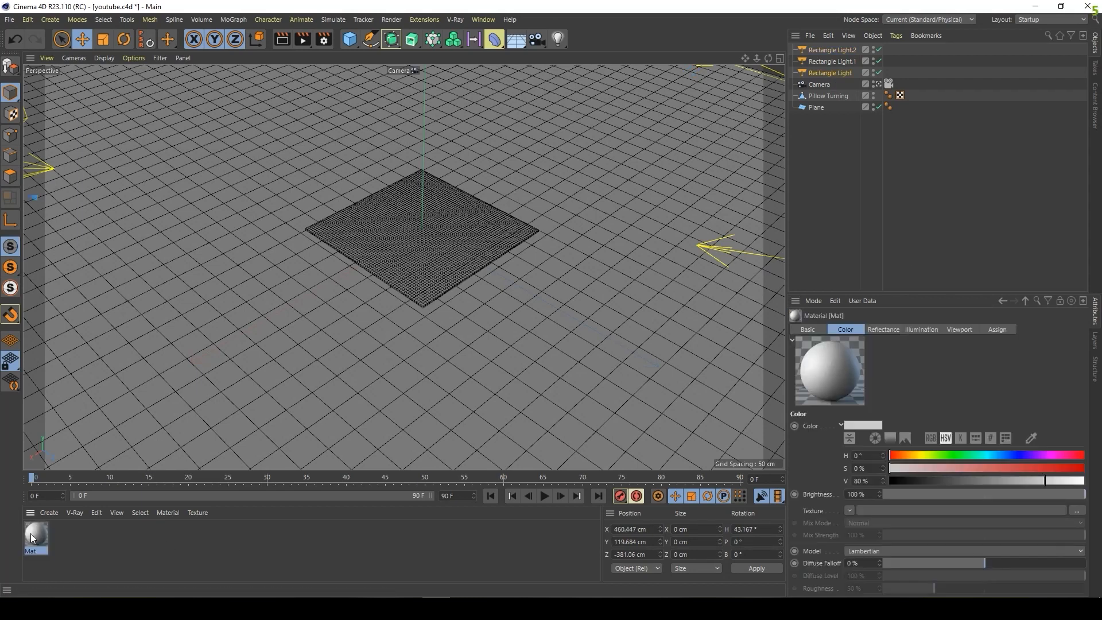
{"action": "double_click", "coordinate": [31, 536]}
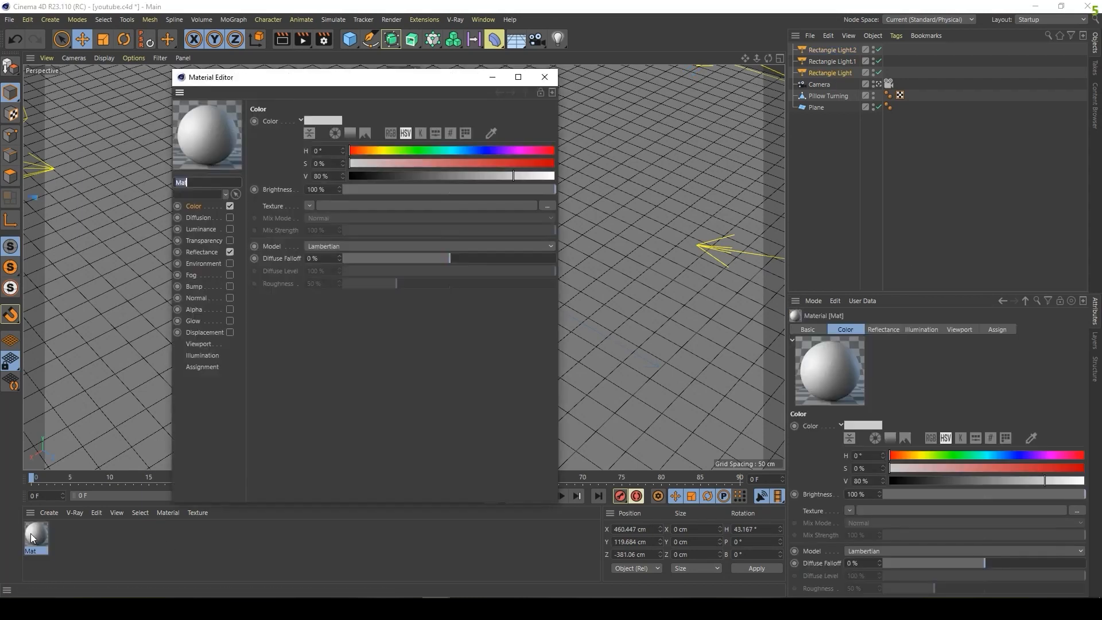
{"action": "left_click", "coordinate": [229, 251]}
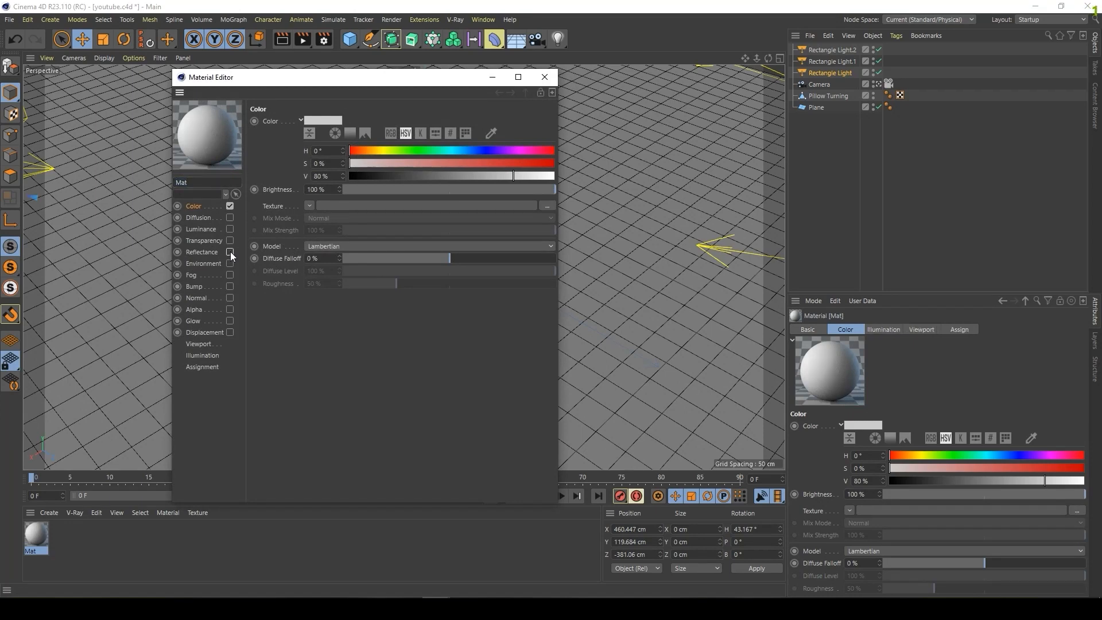
{"action": "left_click", "coordinate": [230, 217]}
Set the material's colour to dark purple-blue, H 255°, S 63%, V 51%, and assign it to the floor plane.
{"action": "left_click", "coordinate": [207, 204]}
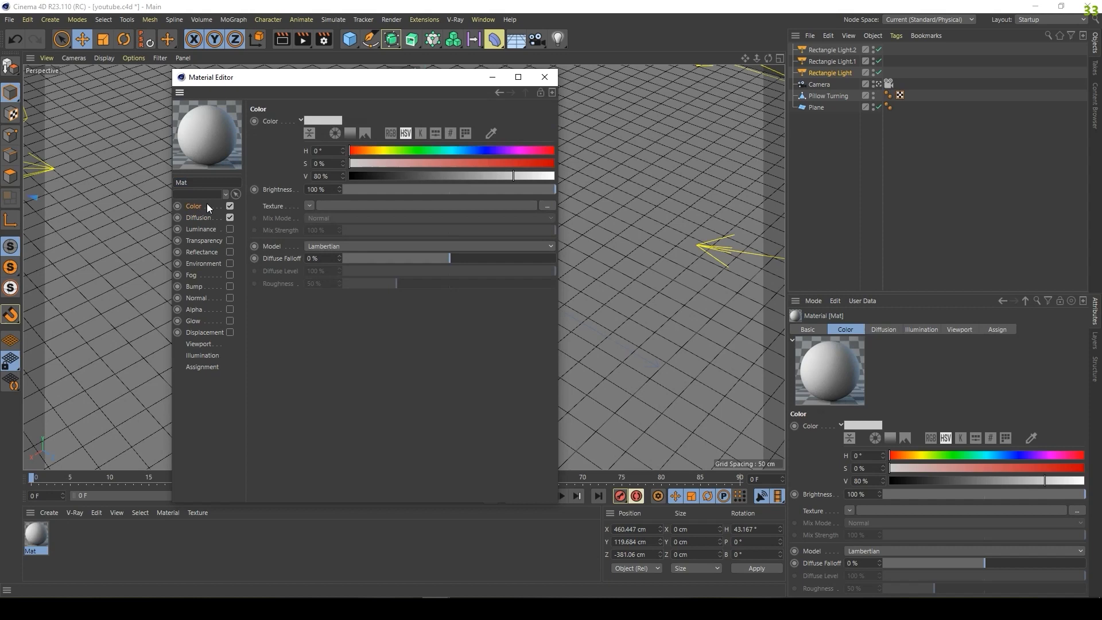
{"action": "left_click", "coordinate": [317, 121]}
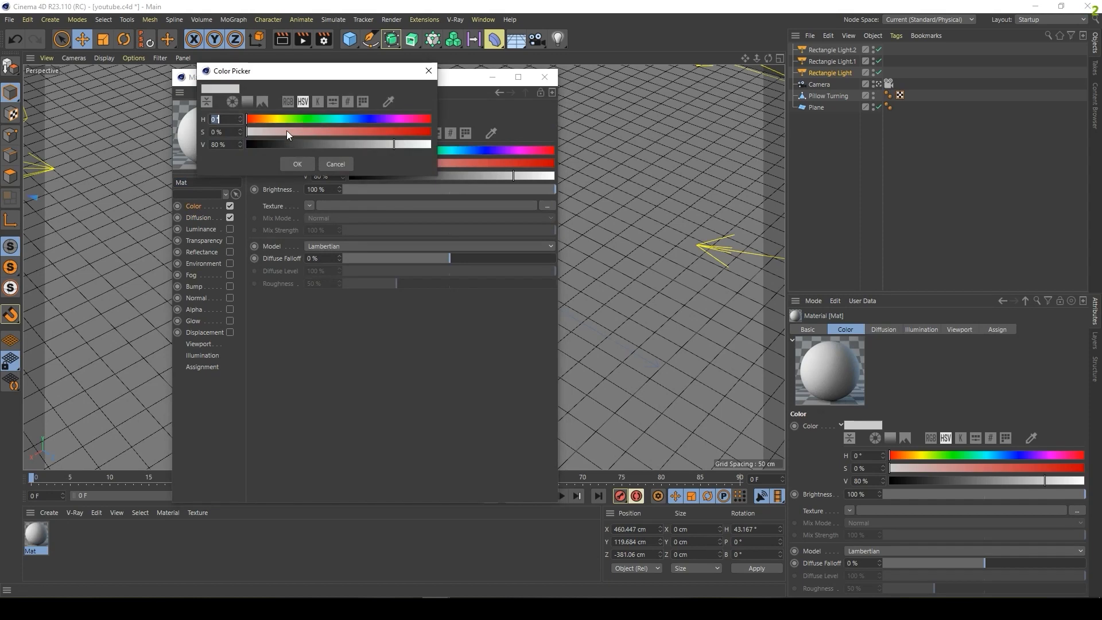
{"action": "left_click_drag", "start_coordinate": [321, 121], "coordinate": [363, 132]}
{"action": "left_click_drag", "start_coordinate": [379, 144], "coordinate": [341, 144]}
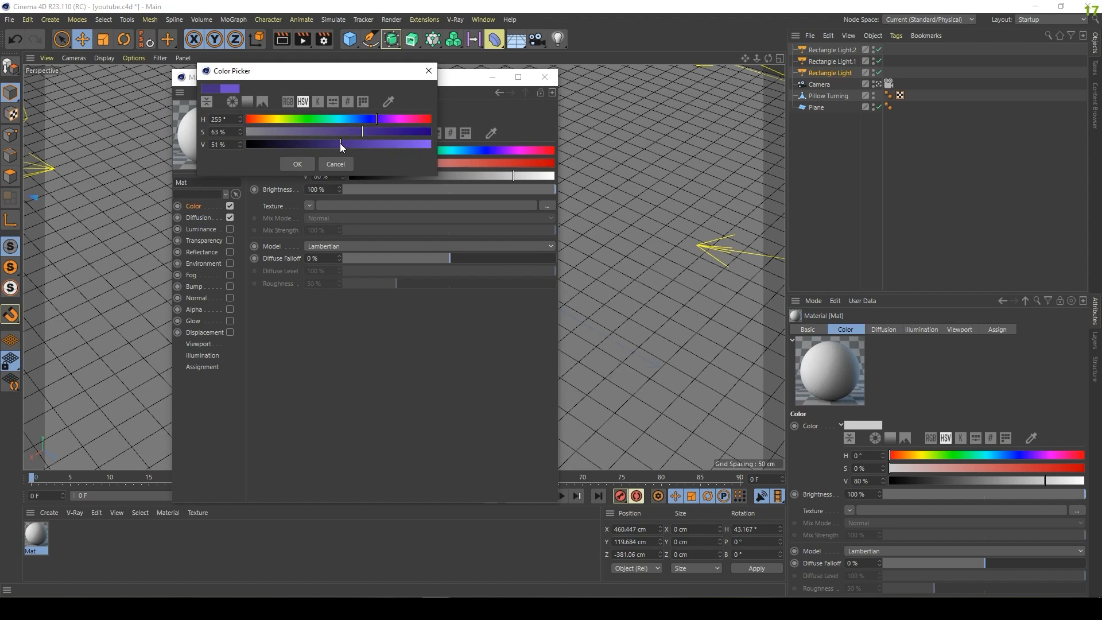
{"action": "left_click", "coordinate": [301, 165]}
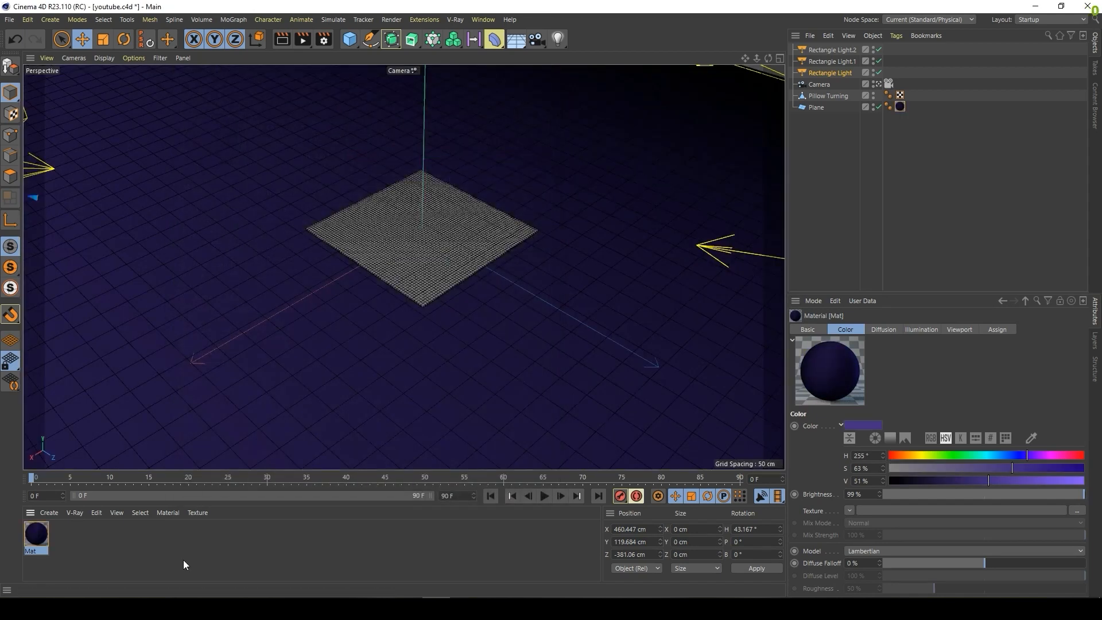
Create a second material and disable its Reflectance channel.
{"action": "double_click", "coordinate": [133, 555]}
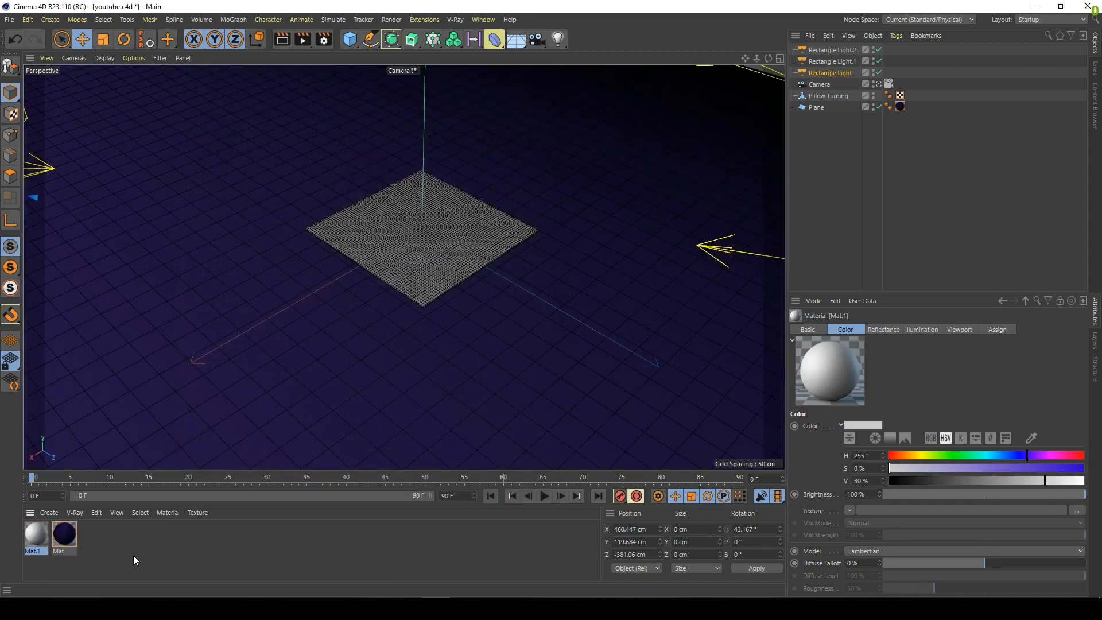
{"action": "double_click", "coordinate": [33, 534]}
{"action": "left_click", "coordinate": [457, 152]}
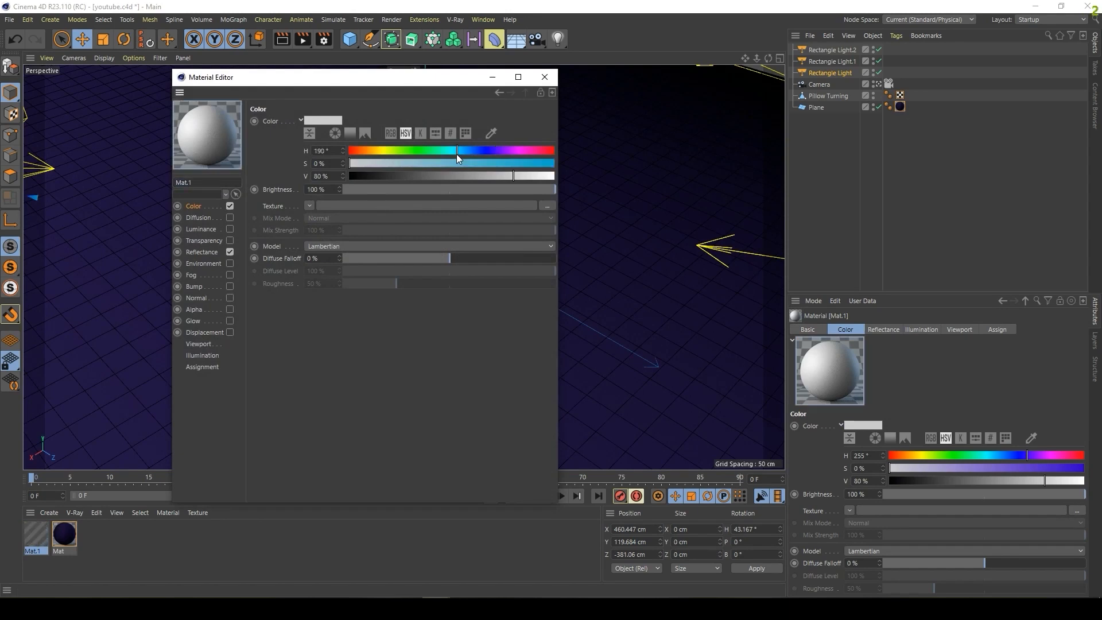
{"action": "left_click", "coordinate": [229, 253]}
Set the second material's colour to muted teal, H 182°, S 32%, V 59%.
{"action": "left_click", "coordinate": [318, 119]}
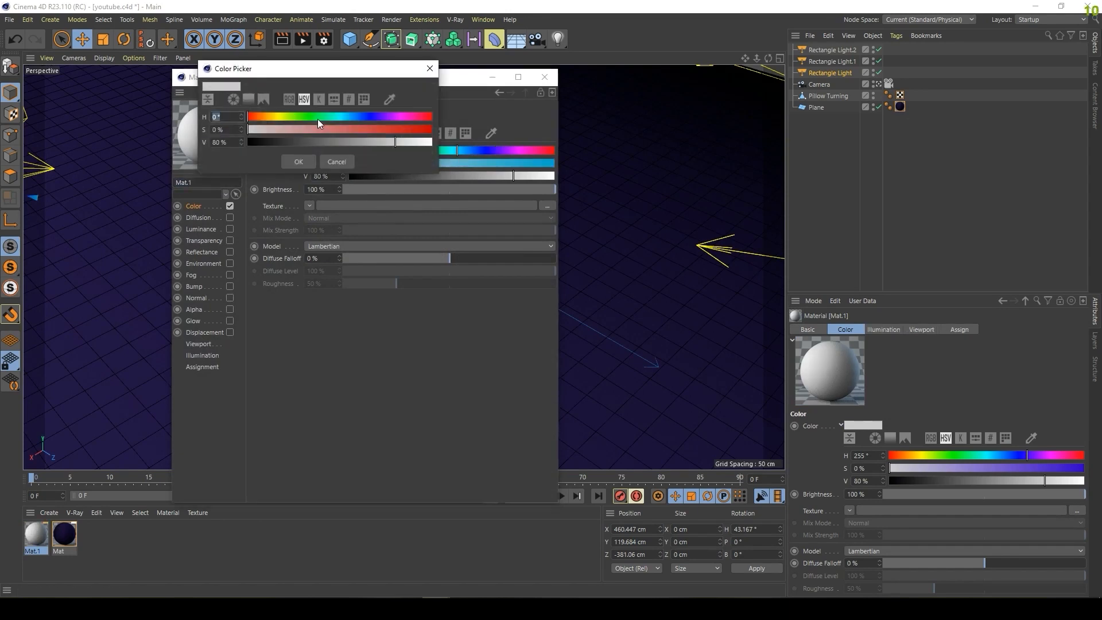
{"action": "left_click", "coordinate": [322, 115]}
{"action": "left_click_drag", "start_coordinate": [322, 115], "coordinate": [357, 142]}
{"action": "left_click", "coordinate": [308, 129]}
{"action": "left_click", "coordinate": [299, 163]}
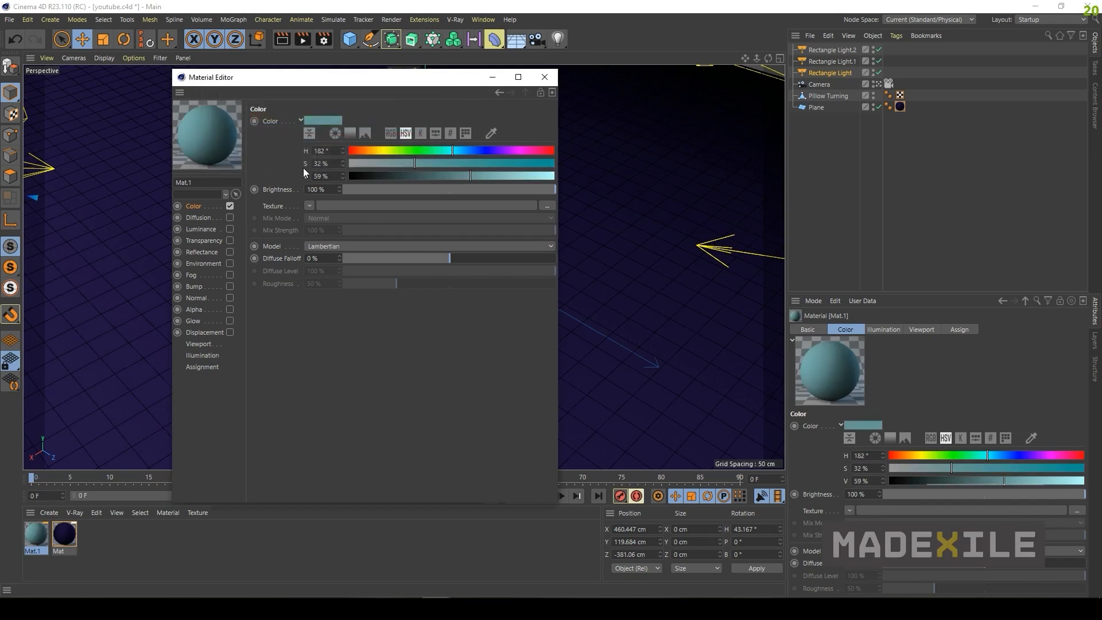
Add a Noise shader to the second material's colour texture and set its Color 1 to H 183°, S 67%, V 45%.
{"action": "left_click", "coordinate": [309, 206]}
{"action": "left_click", "coordinate": [318, 352]}
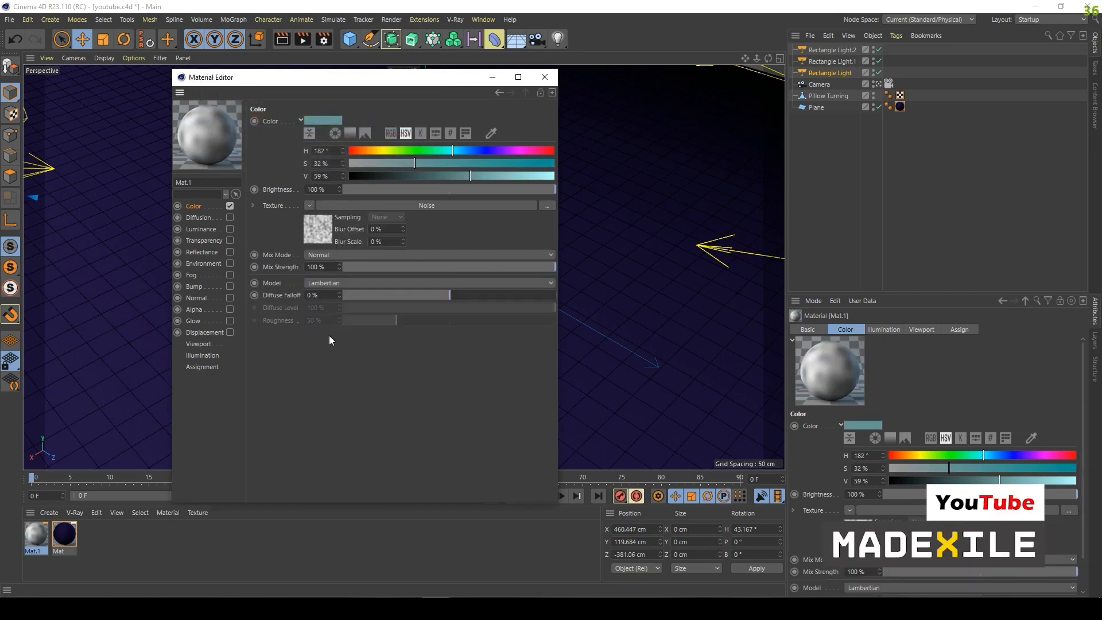
{"action": "left_click", "coordinate": [320, 229]}
{"action": "left_click", "coordinate": [346, 202]}
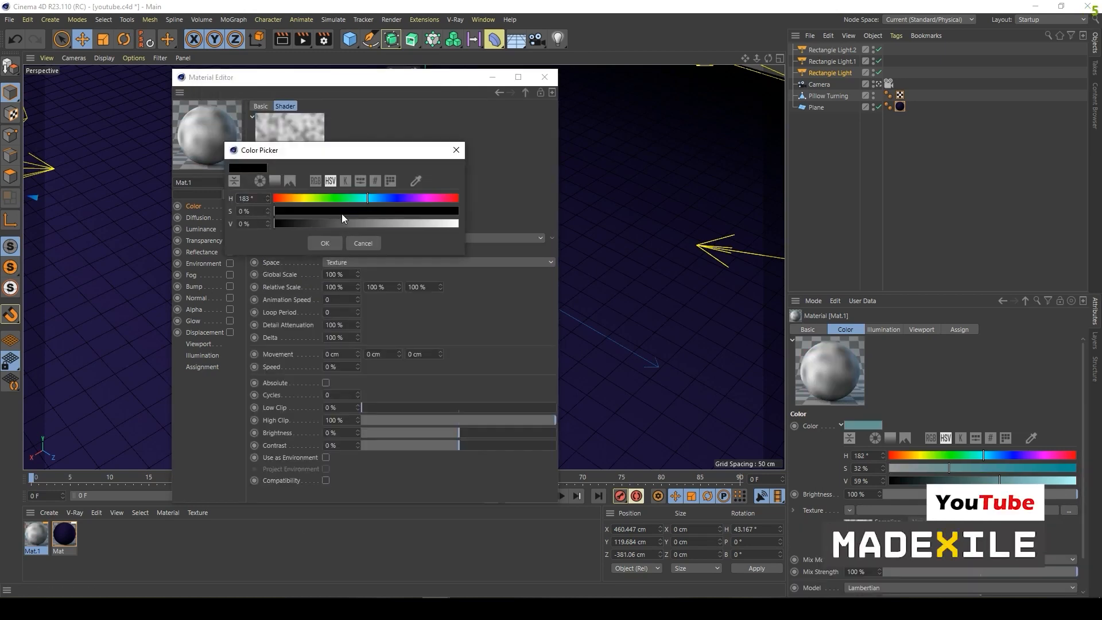
{"action": "left_click_drag", "start_coordinate": [342, 212], "coordinate": [398, 211]}
{"action": "left_click", "coordinate": [381, 223]}
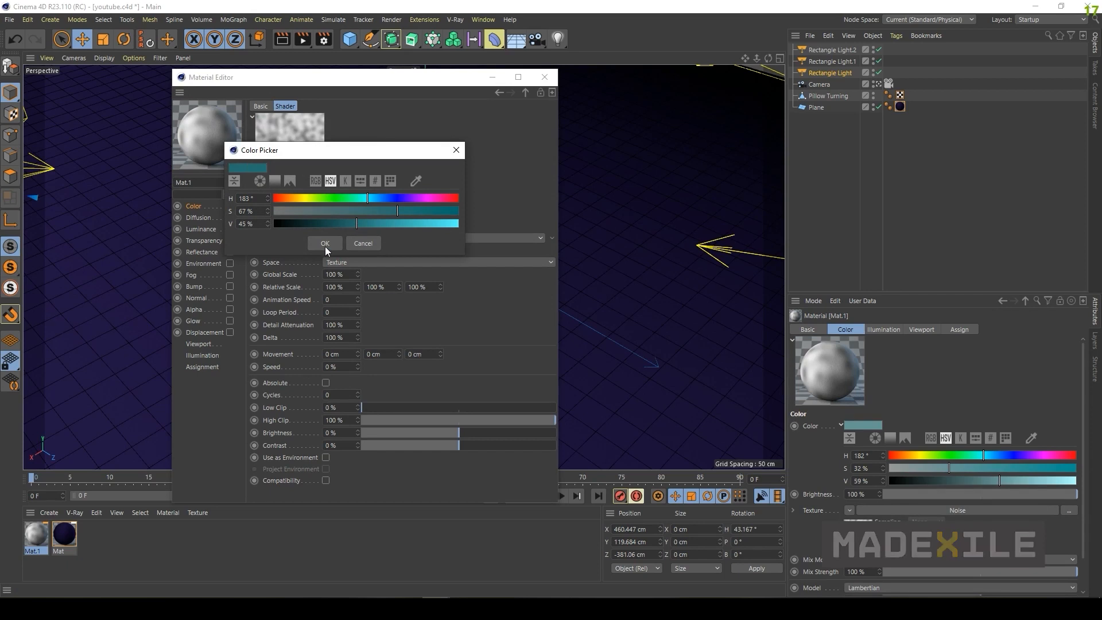
{"action": "left_click", "coordinate": [325, 244]}
Set the noise shader's Color 2 to light blue, H 221°, S 37%, V 100%.
{"action": "left_click", "coordinate": [336, 213]}
{"action": "left_click", "coordinate": [378, 211]}
{"action": "left_click", "coordinate": [334, 224]}
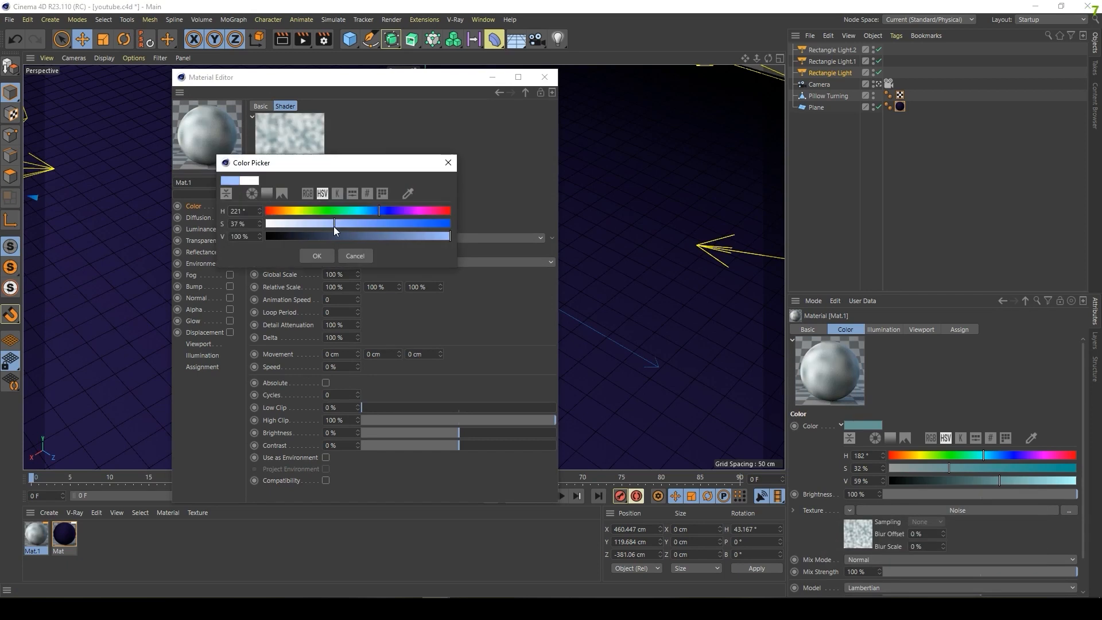
{"action": "left_click", "coordinate": [316, 257]}
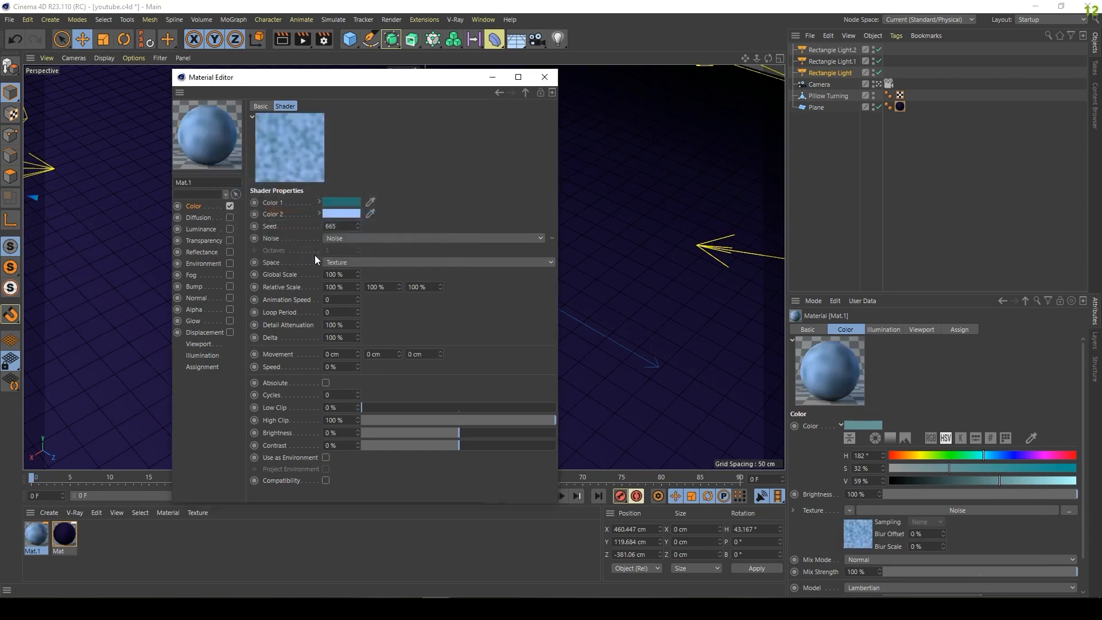
Set the noise seed to 500 and its global scale and first relative scale to 30%, and assign the material to Pillow Turning.
{"action": "double_click", "coordinate": [345, 225]}
{"action": "type", "text": "500"}
{"action": "double_click", "coordinate": [349, 273]}
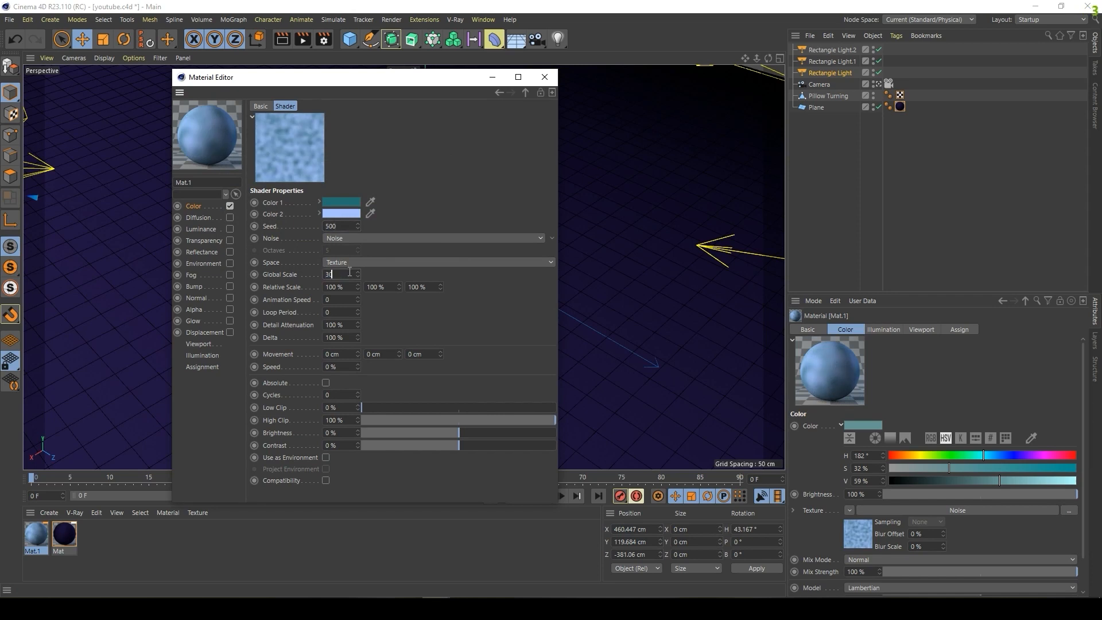
{"action": "double_click", "coordinate": [344, 287]}
{"action": "type", "text": "30"}
{"action": "key", "text": "Return"}
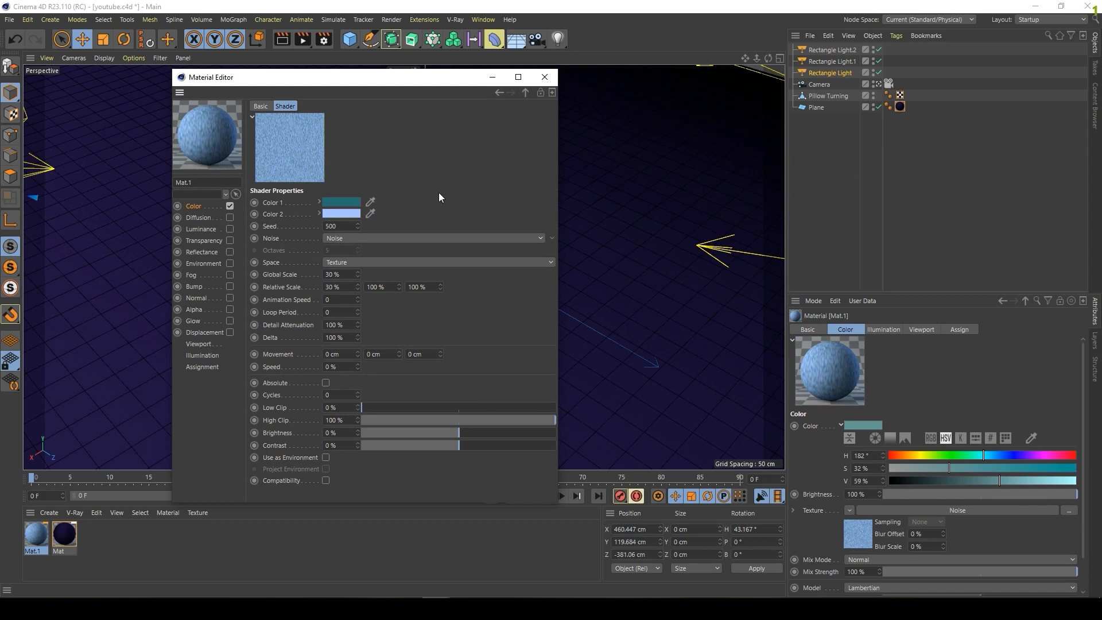
{"action": "left_click", "coordinate": [545, 77]}
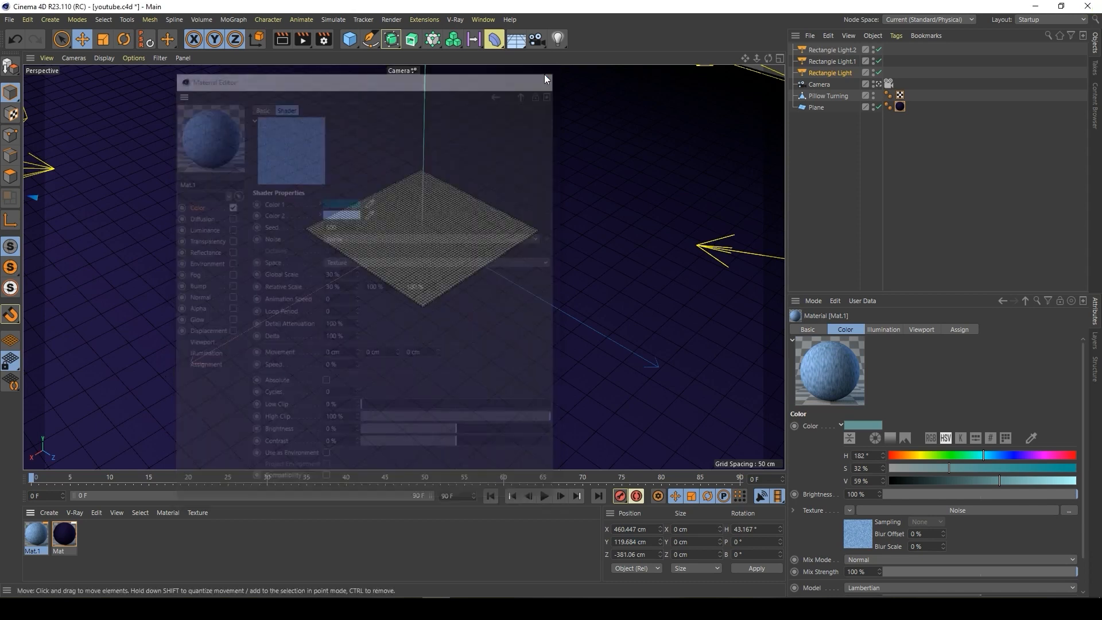
{"action": "left_click_drag", "start_coordinate": [38, 534], "coordinate": [826, 95]}
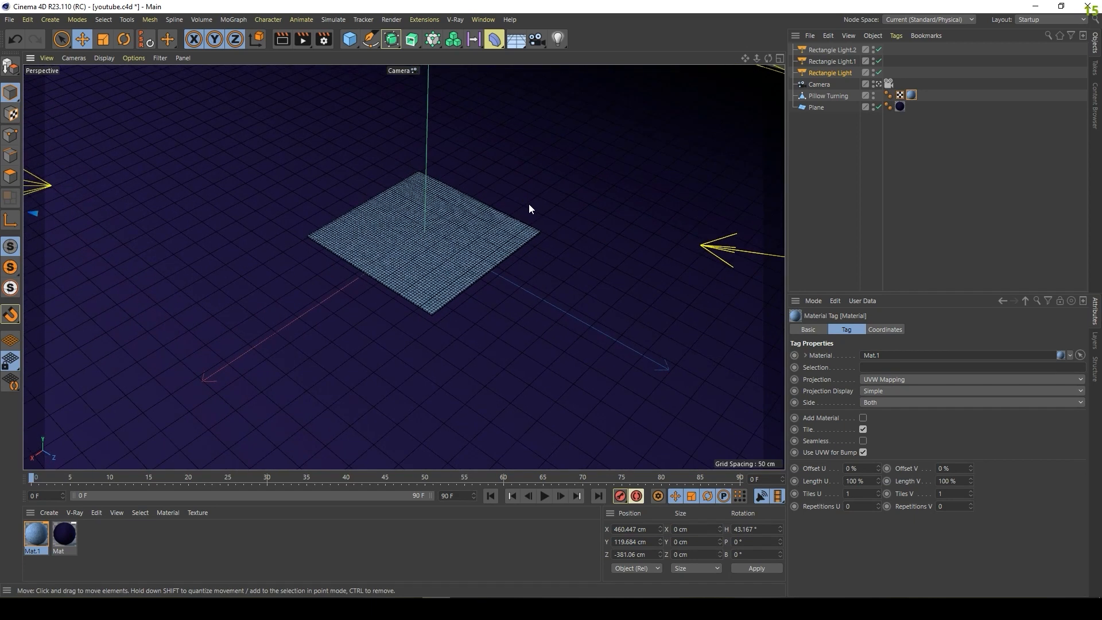
Set the renderer to V-Ray and the output to 900 x 600 pixels at 250 DPI.
{"action": "left_click", "coordinate": [323, 39]}
{"action": "left_click", "coordinate": [391, 60]}
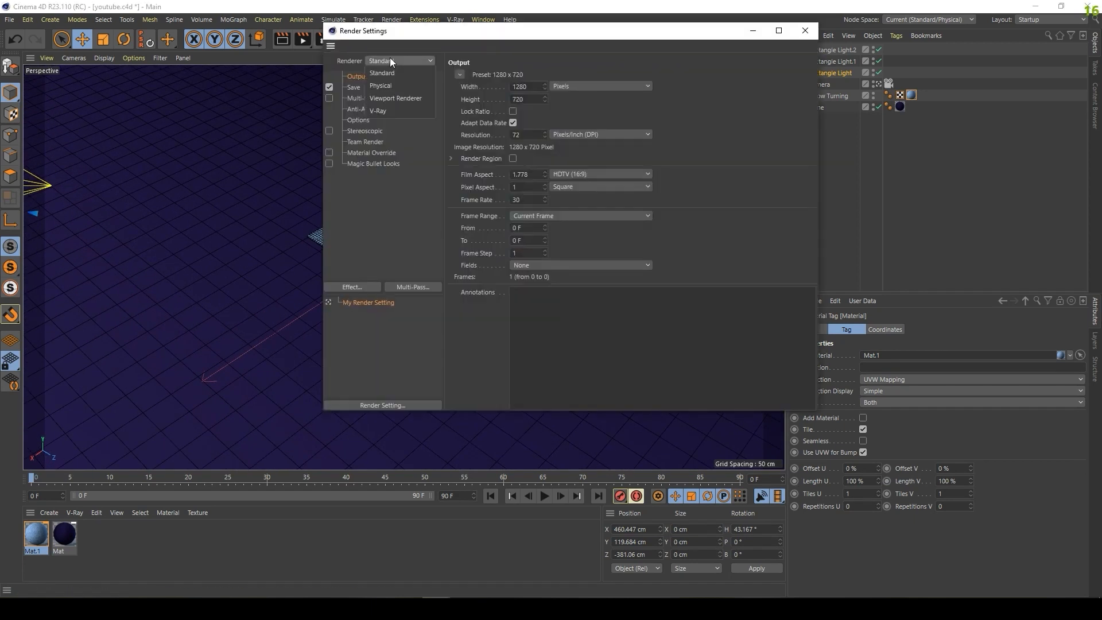
{"action": "left_click", "coordinate": [387, 109]}
{"action": "double_click", "coordinate": [535, 85]}
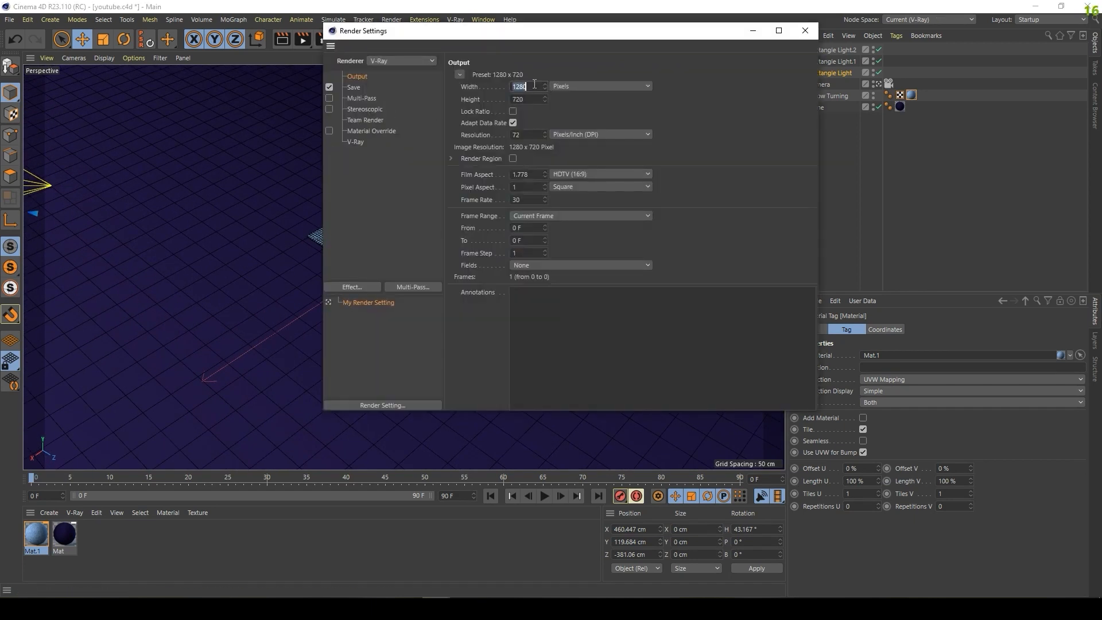
{"action": "double_click", "coordinate": [534, 101]}
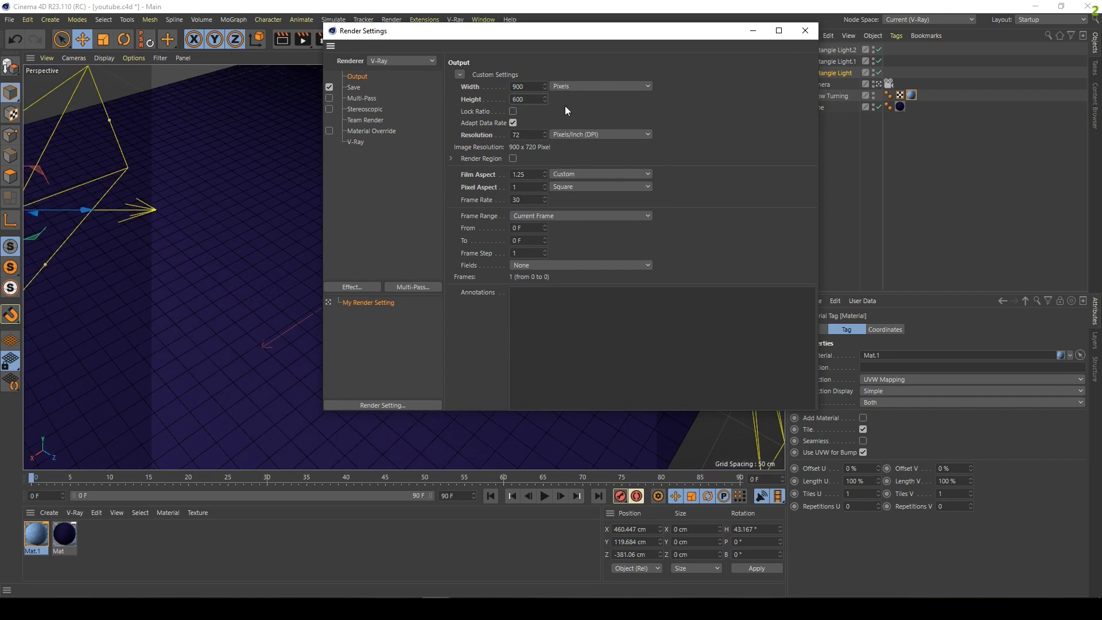
{"action": "key", "text": "Return"}
{"action": "double_click", "coordinate": [530, 136]}
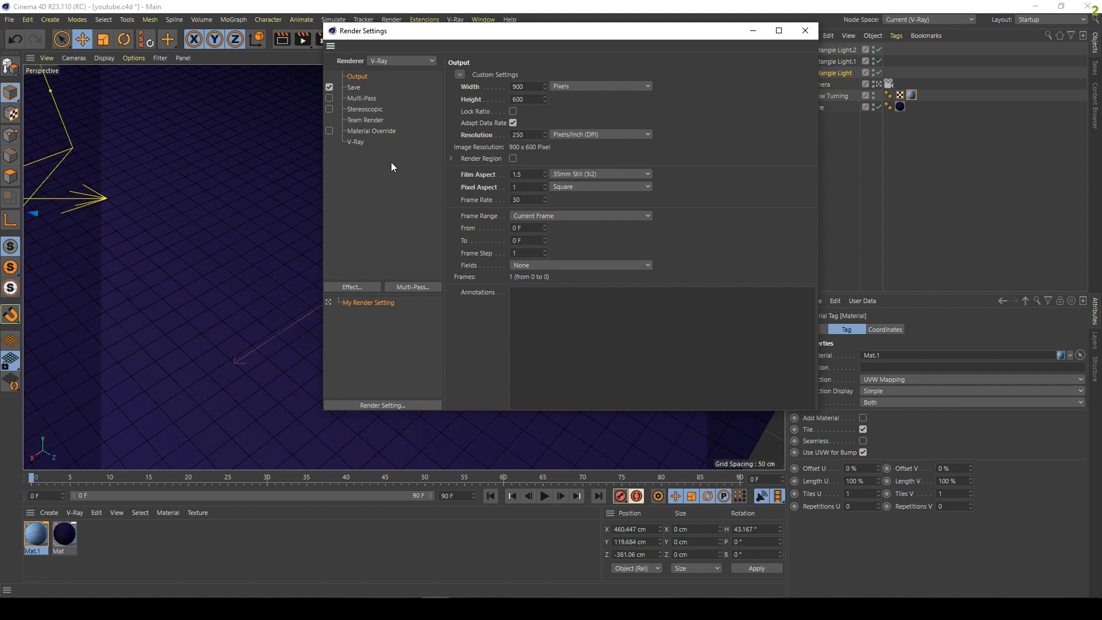
Set the render's save format to MP4 and close the render settings.
{"action": "left_click", "coordinate": [351, 87]}
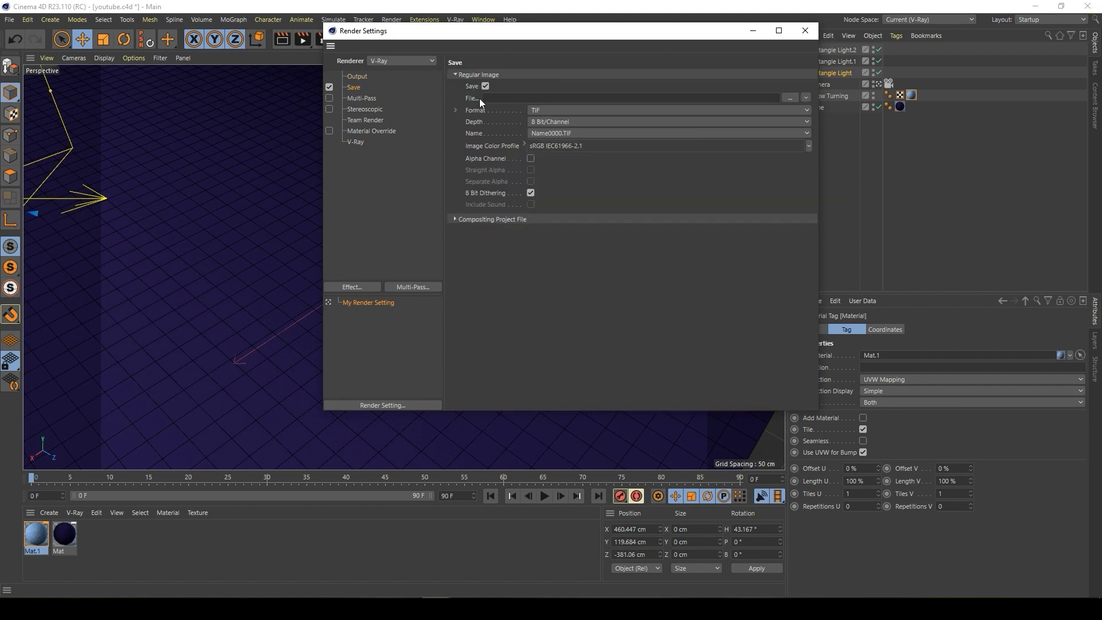
{"action": "left_click", "coordinate": [550, 110]}
{"action": "left_click", "coordinate": [539, 366]}
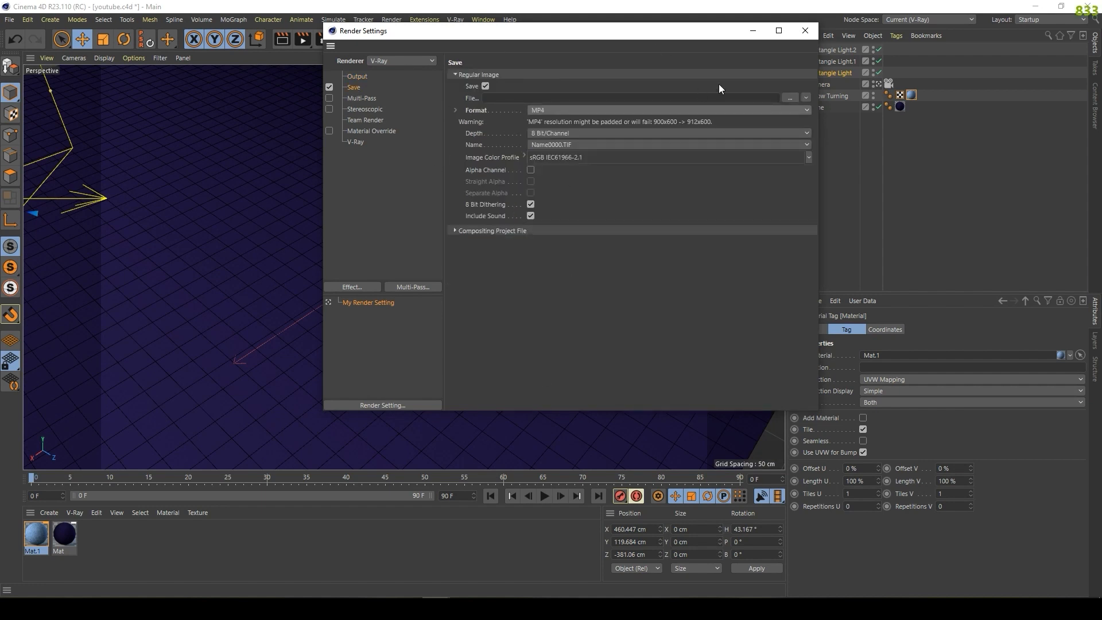
{"action": "left_click", "coordinate": [805, 30]}
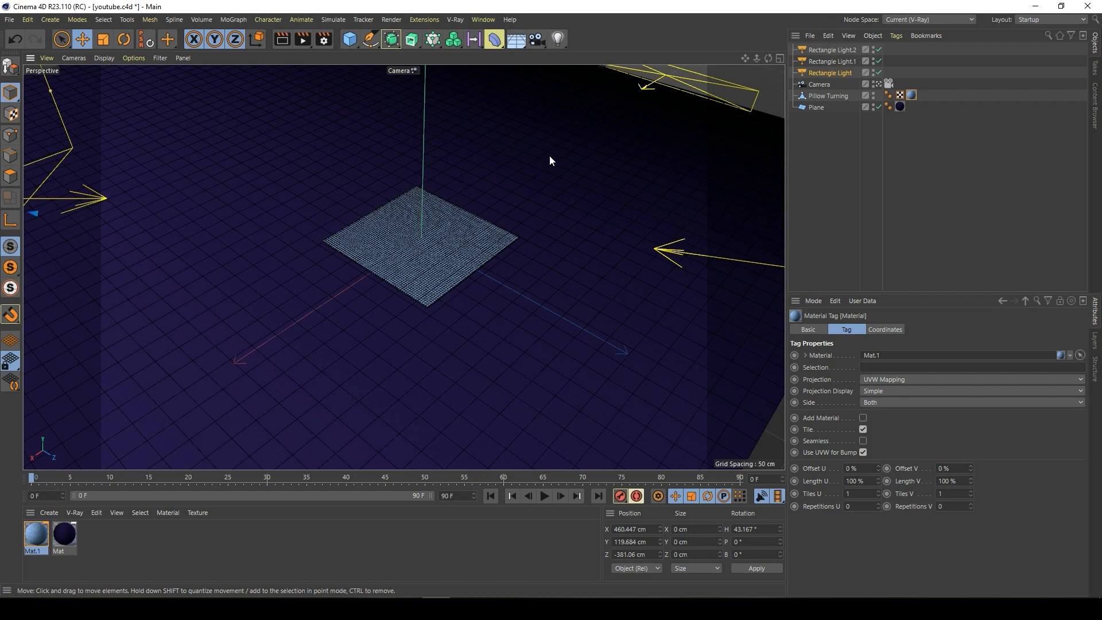
Set the render output height to 500 pixels and the frame range to All Frames.
{"action": "left_click", "coordinate": [324, 39]}
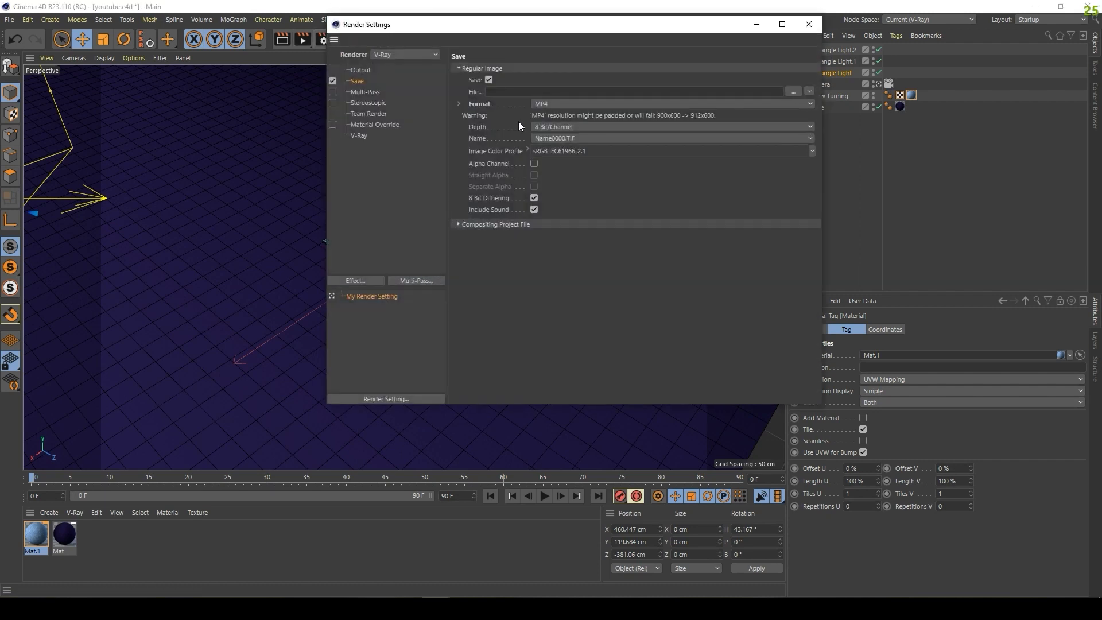
{"action": "left_click", "coordinate": [355, 71]}
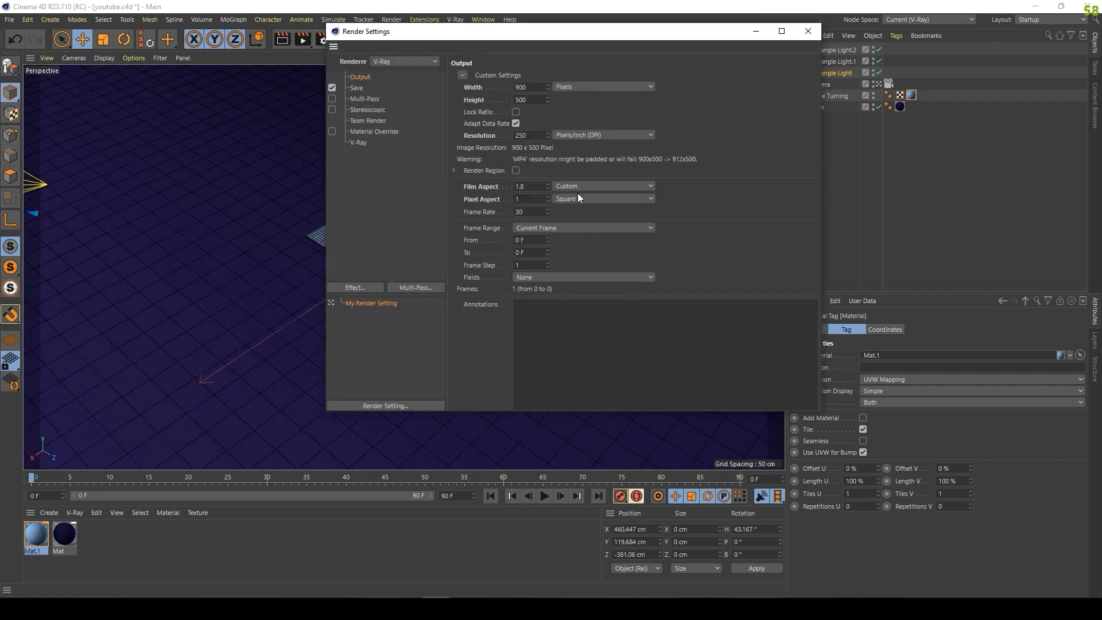
{"action": "left_click", "coordinate": [560, 228]}
{"action": "left_click", "coordinate": [550, 254]}
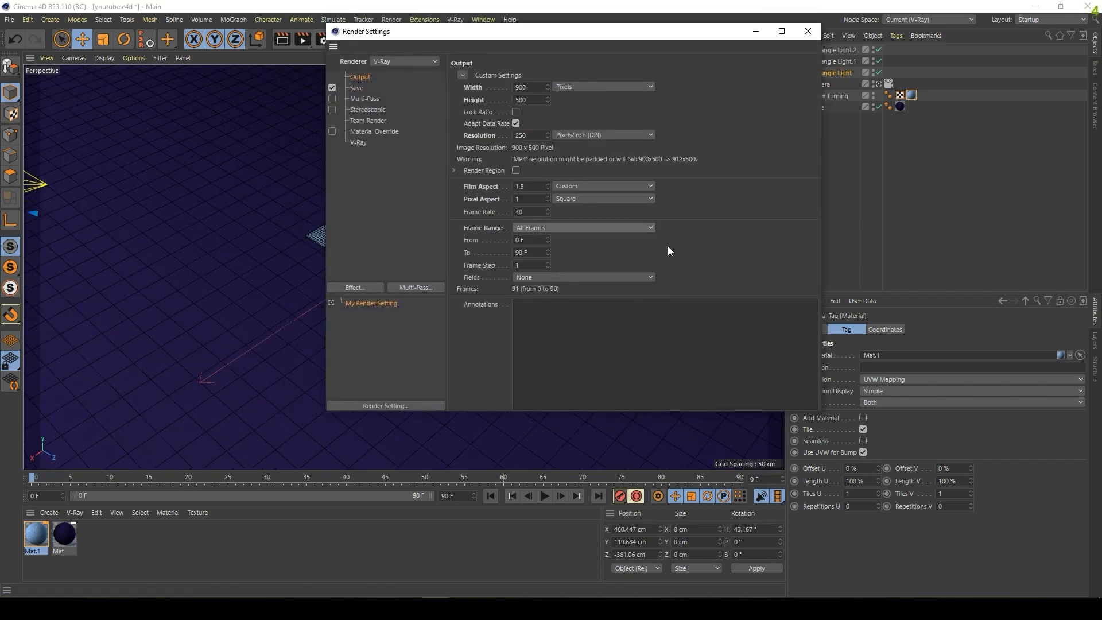
{"action": "left_click", "coordinate": [809, 31]}
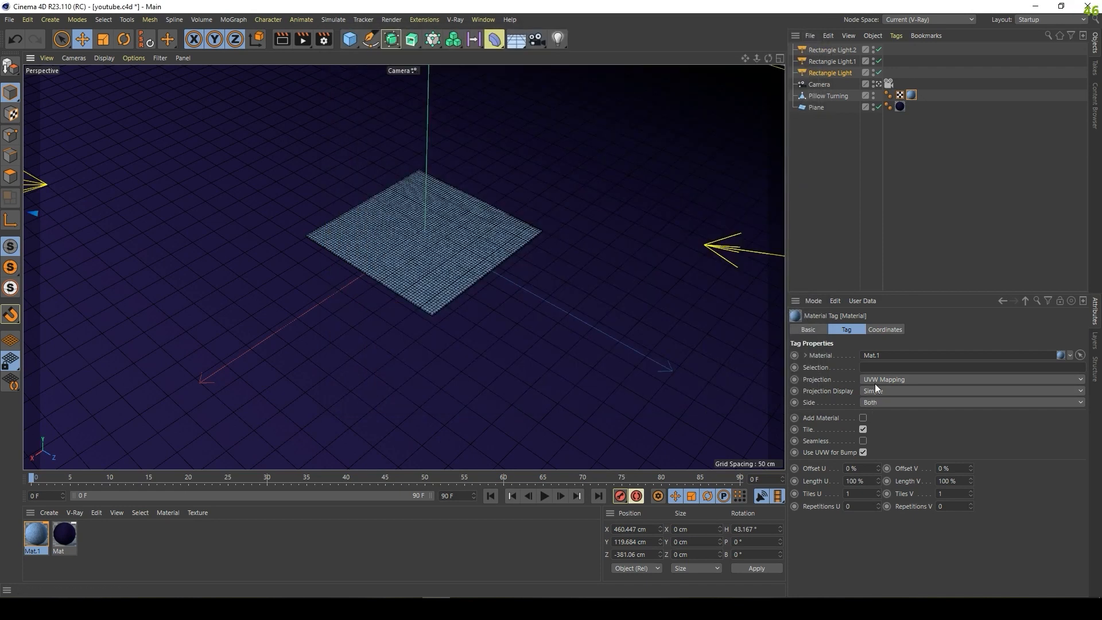
Set the intensity of Rectangle Light and Rectangle Light.1 to 500 and of Rectangle Light.2 to 411.
{"action": "left_click", "coordinate": [828, 73]}
{"action": "left_click_drag", "start_coordinate": [909, 391], "coordinate": [1100, 391]}
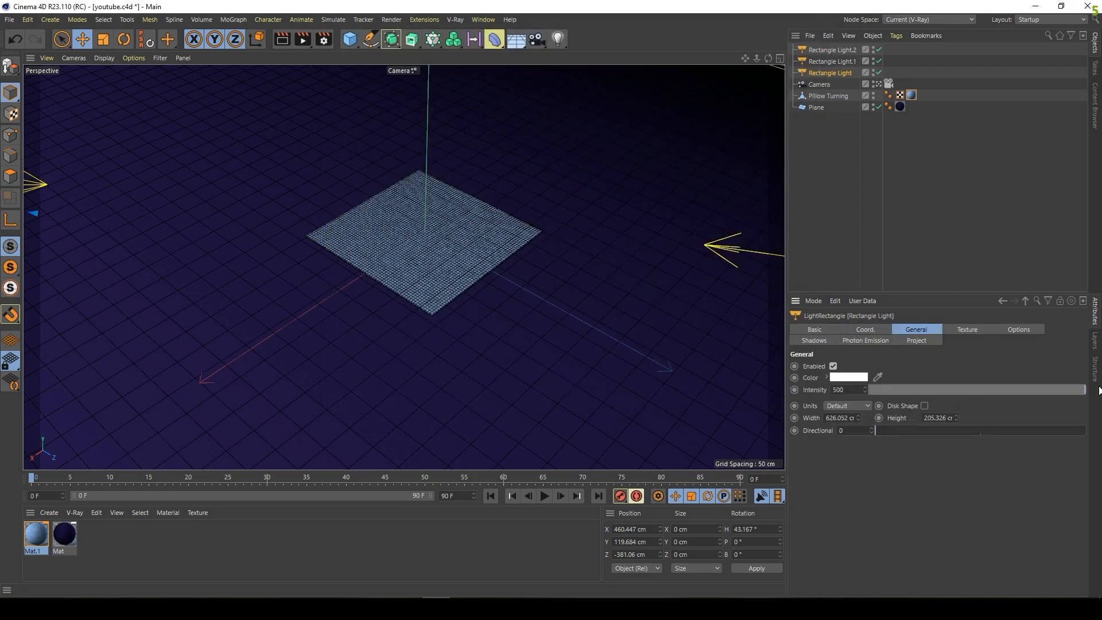
{"action": "left_click", "coordinate": [829, 61]}
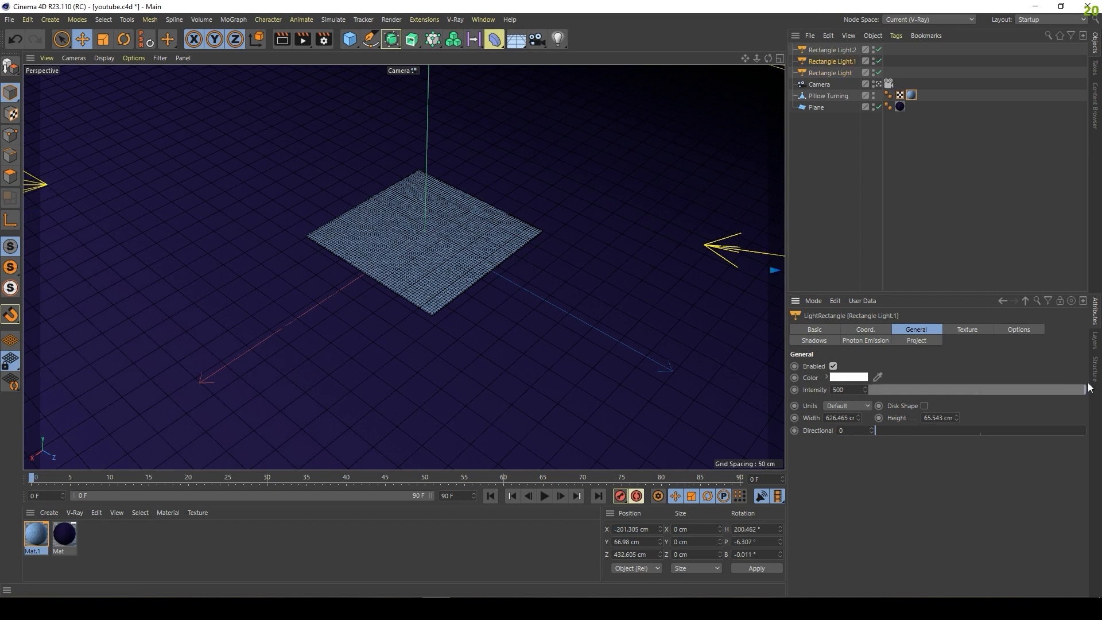
{"action": "left_click", "coordinate": [820, 49]}
{"action": "left_click_drag", "start_coordinate": [1012, 390], "coordinate": [1019, 390]}
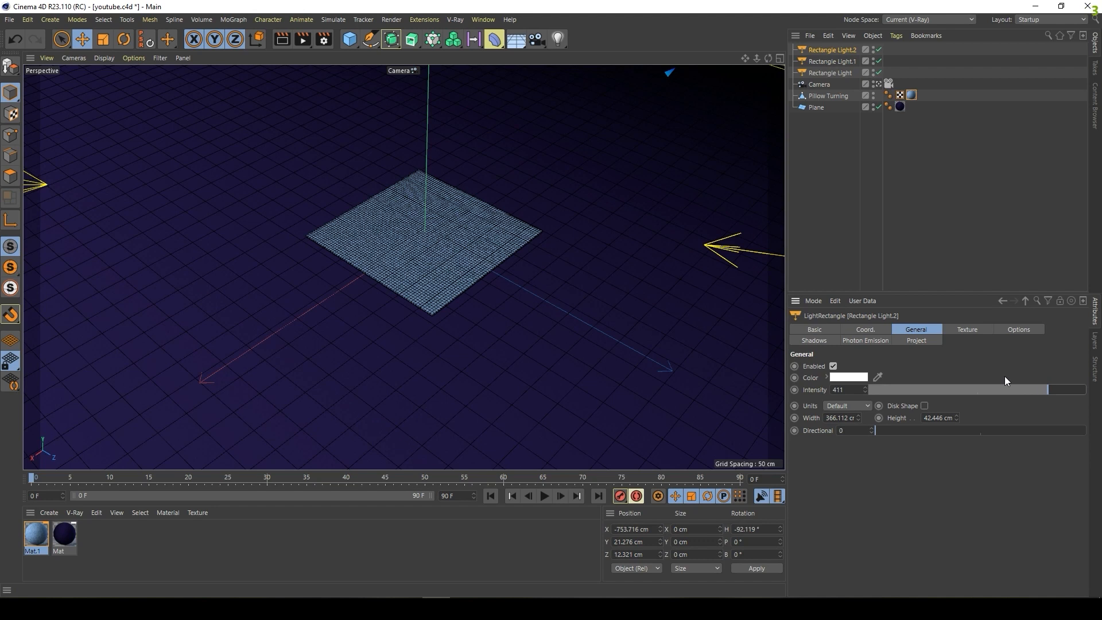
Deselect all objects and start rendering the animation to the Picture Viewer.
{"action": "left_click", "coordinate": [831, 165]}
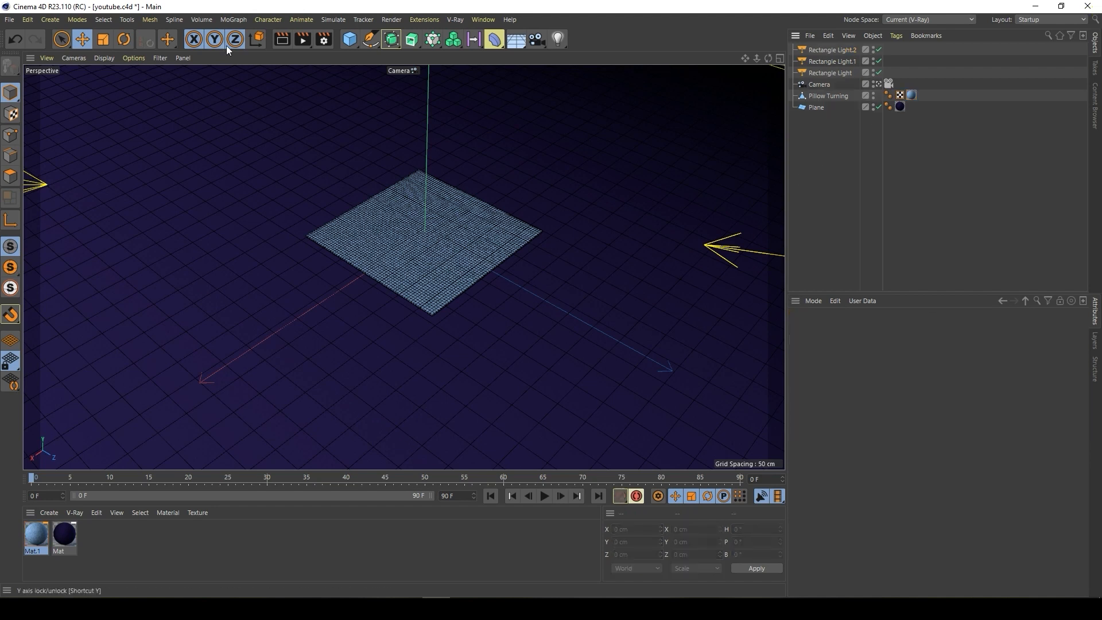
{"action": "left_click", "coordinate": [307, 39]}
{"action": "left_click", "coordinate": [585, 347]}
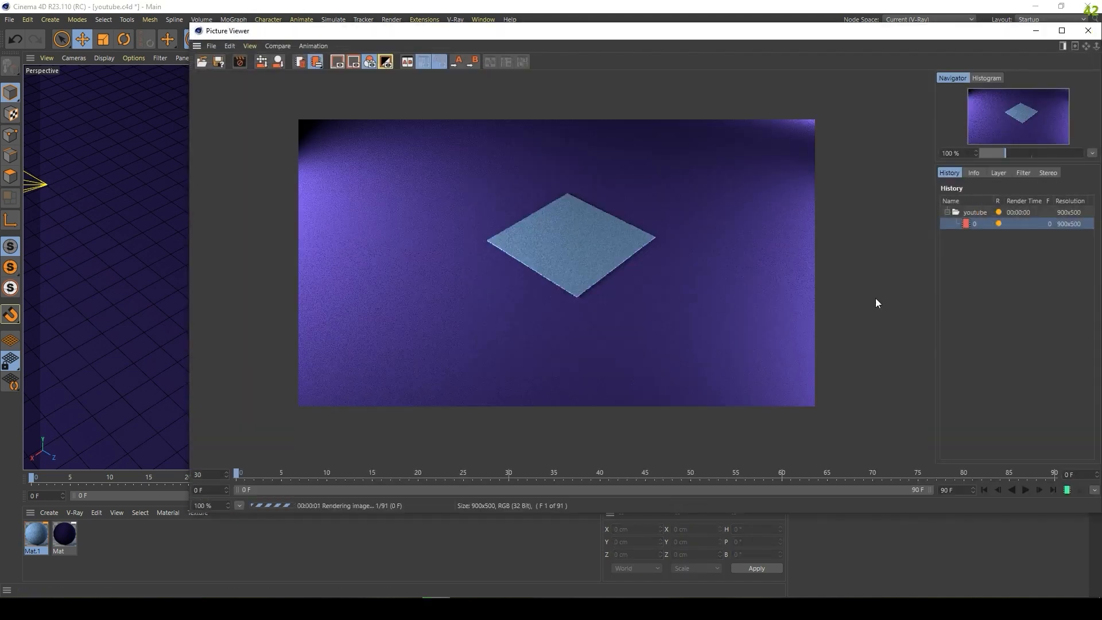